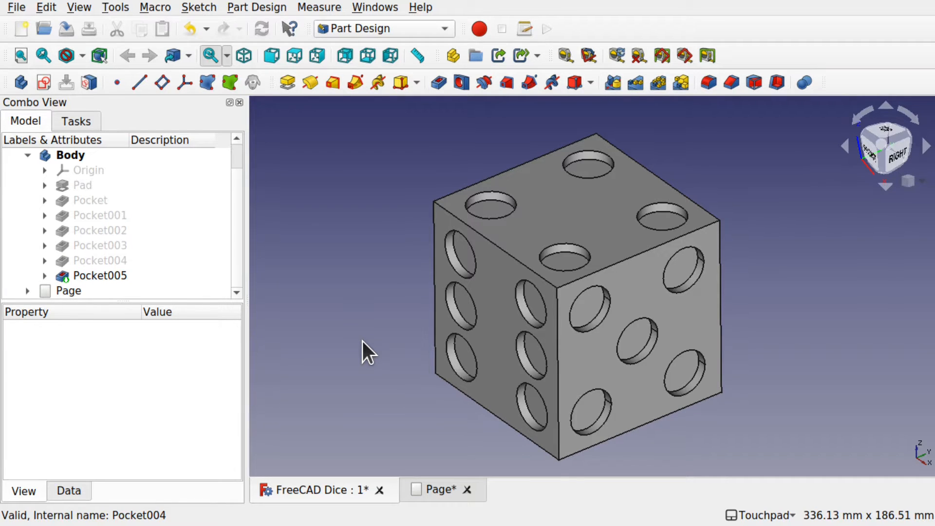
- Open the drawing page to examine the dice's projected views, and return to the 3D model
{"action": "mouse_move", "coordinate": [415, 306]}
{"action": "left_mouse_down", "text": "alt"}
{"action": "mouse_move", "coordinate": [586, 313]}
{"action": "mouse_move", "coordinate": [488, 319]}
{"action": "mouse_move", "coordinate": [418, 308]}
{"action": "left_mouse_up", "text": "alt"}
{"action": "key", "text": "0"}
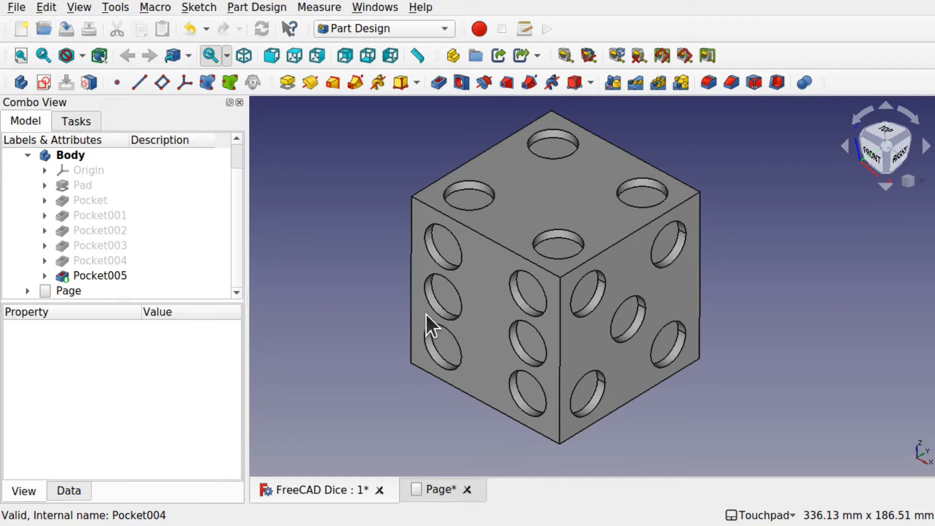
{"action": "mouse_move", "coordinate": [429, 315]}
{"action": "left_mouse_down", "text": "alt"}
{"action": "mouse_move", "coordinate": [620, 292]}
{"action": "mouse_move", "coordinate": [439, 309]}
{"action": "mouse_move", "coordinate": [437, 324]}
{"action": "left_mouse_up", "text": "alt"}
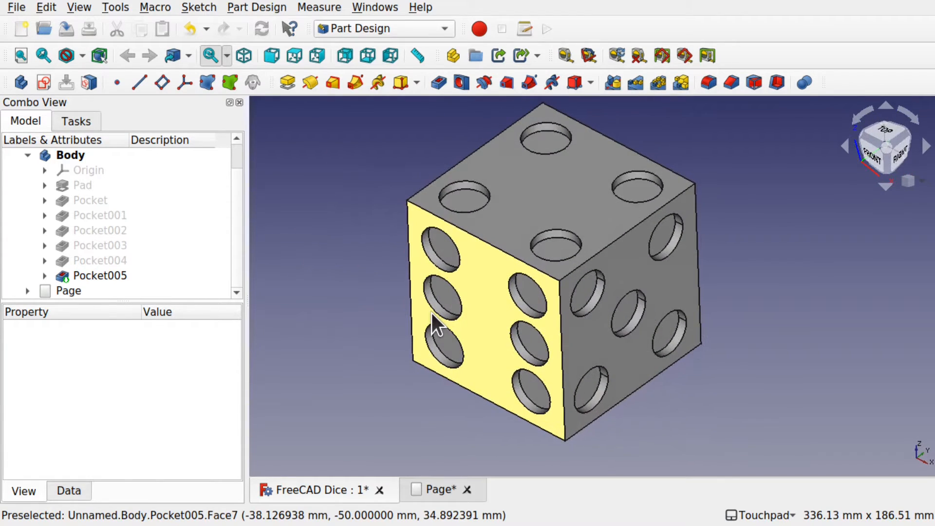
{"action": "double_click", "coordinate": [63, 291]}
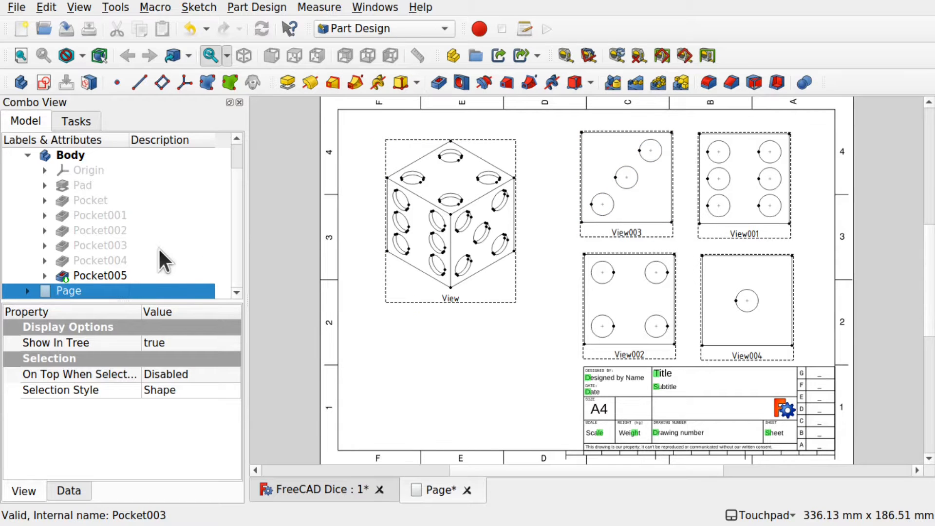
{"action": "left_click", "coordinate": [82, 154]}
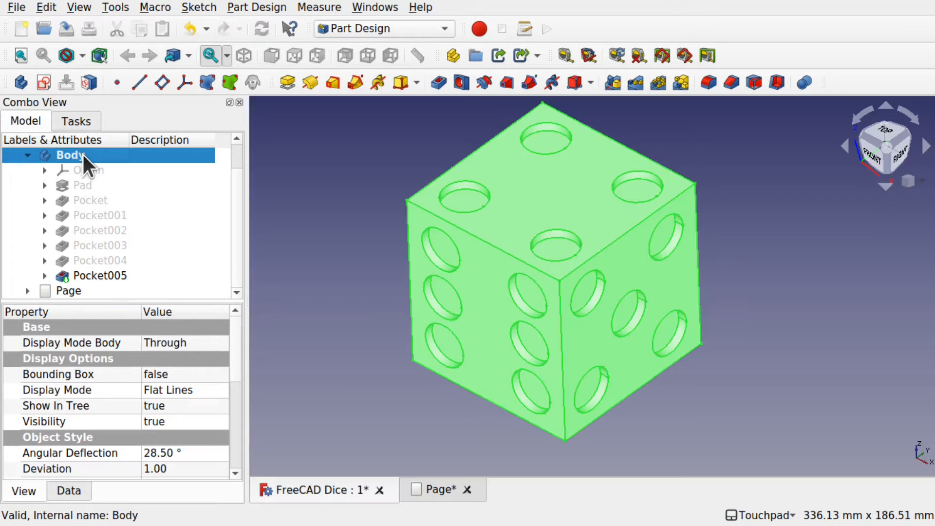
{"action": "left_click", "coordinate": [345, 220]}
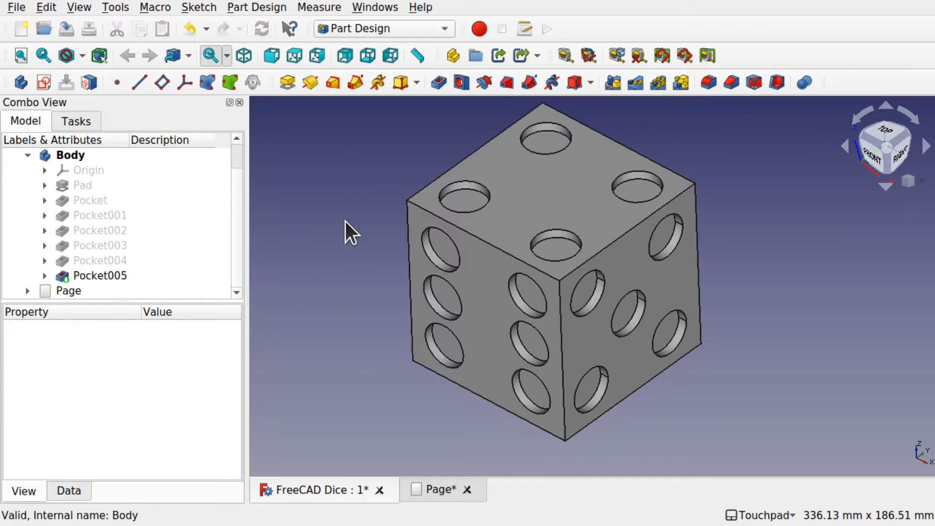
- Examine the dice from the standard front and right views
{"action": "middle_click_drag", "start_coordinate": [345, 221], "coordinate": [420, 218], "text": "alt"}
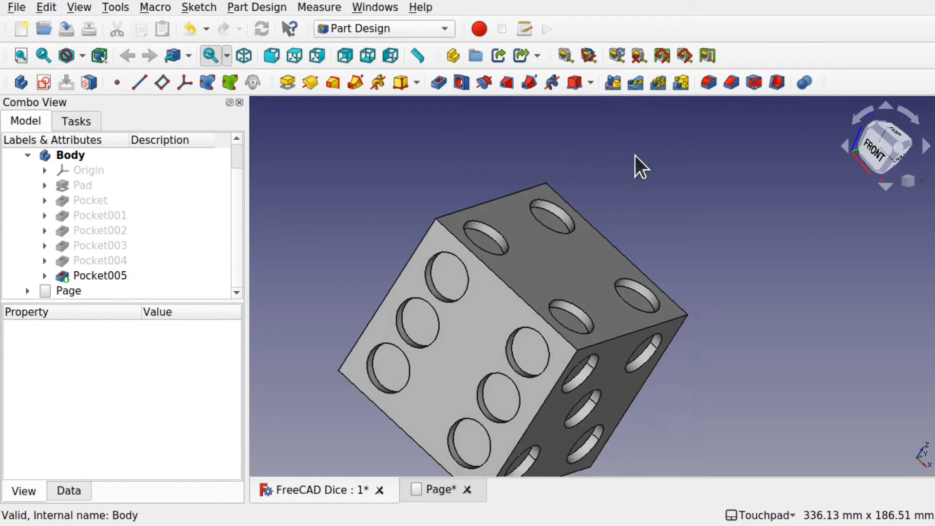
{"action": "left_click", "coordinate": [879, 155]}
{"action": "middle_click_drag", "start_coordinate": [833, 187], "coordinate": [783, 167], "text": "shift"}
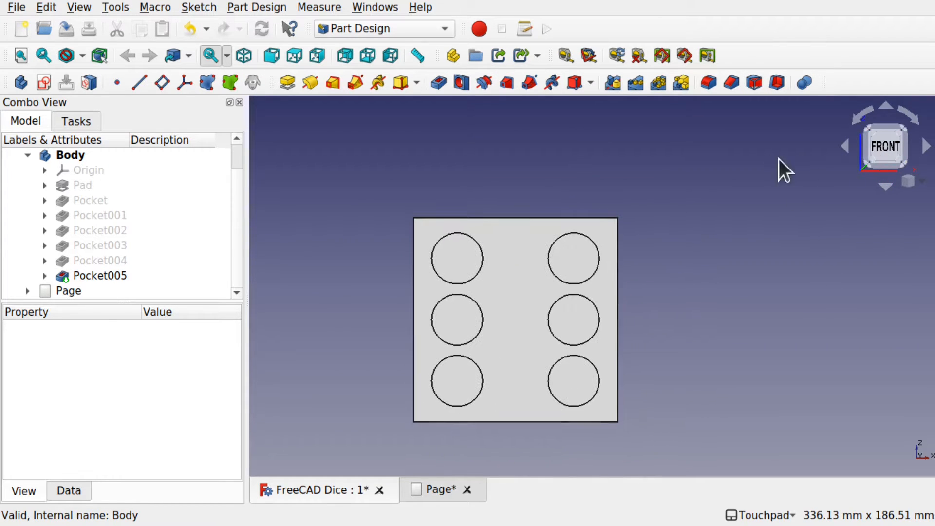
{"action": "middle_click_drag", "start_coordinate": [716, 317], "coordinate": [555, 316], "text": "alt"}
{"action": "left_click", "coordinate": [886, 157]}
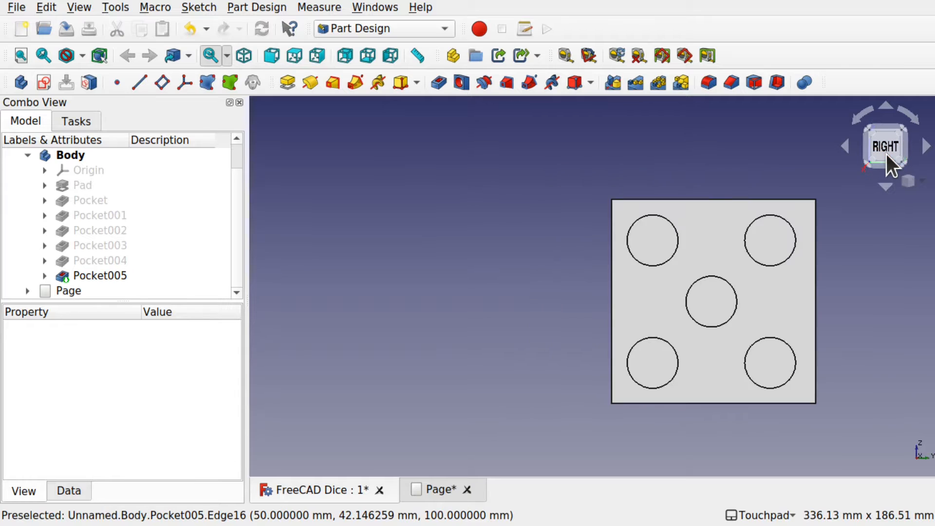
{"action": "middle_click_drag", "start_coordinate": [866, 231], "coordinate": [751, 258], "text": "shift"}
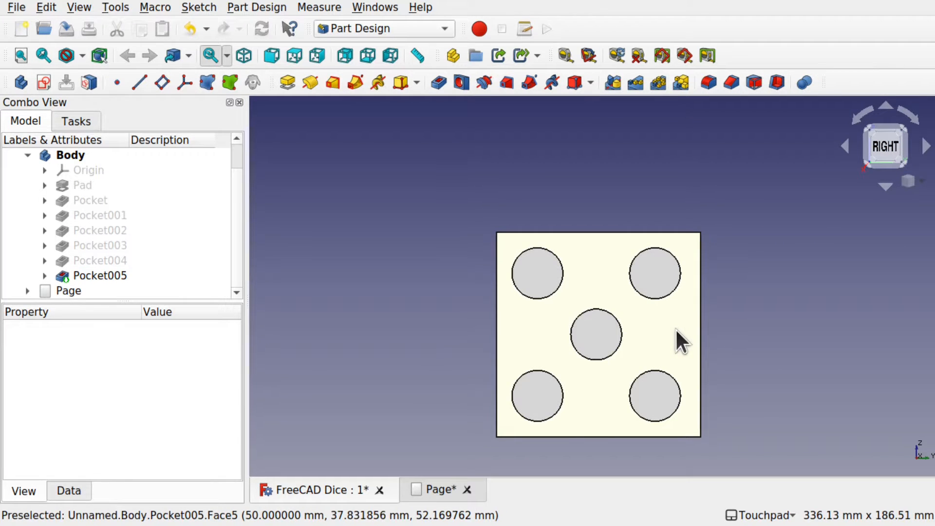
{"action": "middle_click_drag", "start_coordinate": [676, 341], "coordinate": [646, 292], "text": "shift"}
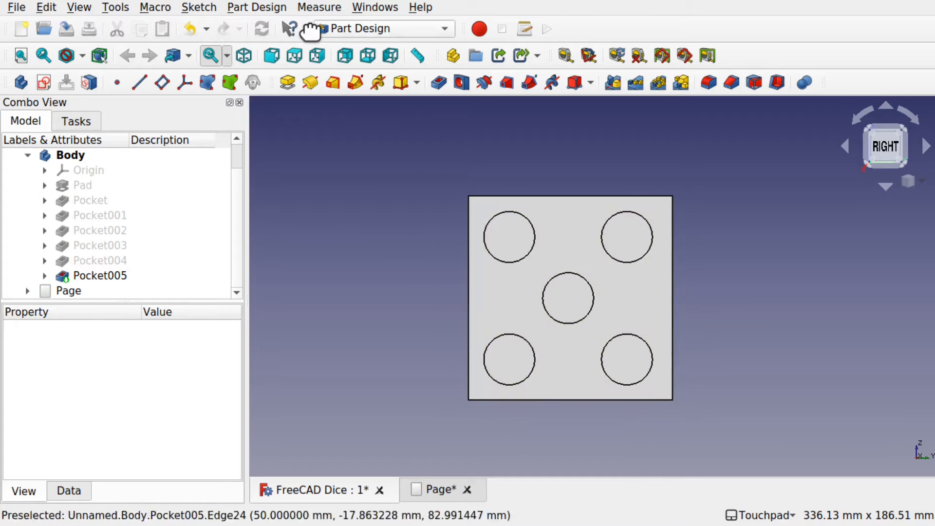
- Switch to the Draft workbench and check its modification commands
{"action": "left_click", "coordinate": [366, 29]}
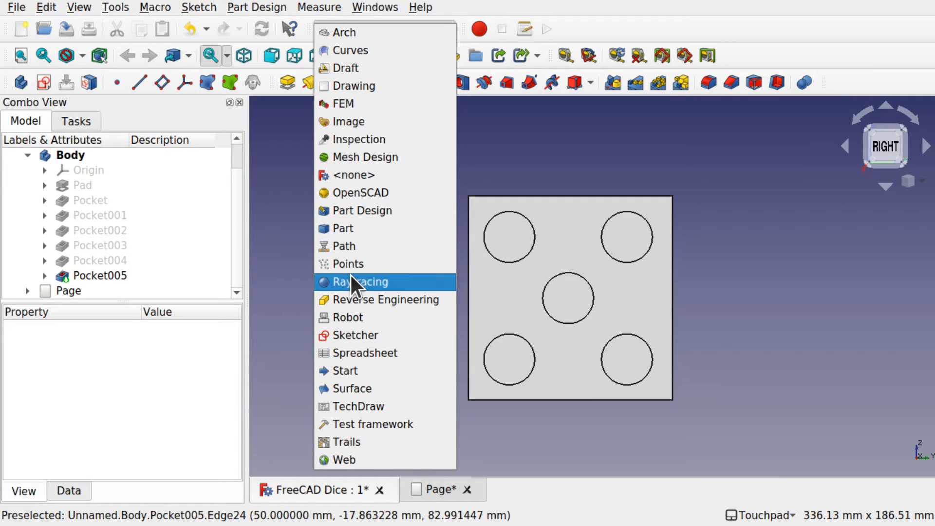
{"action": "left_click", "coordinate": [338, 73]}
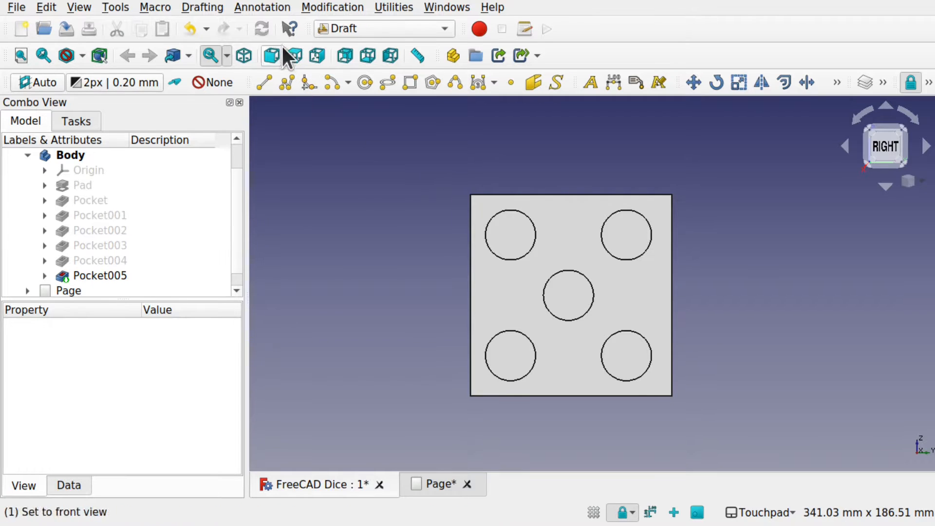
{"action": "left_click", "coordinate": [331, 8]}
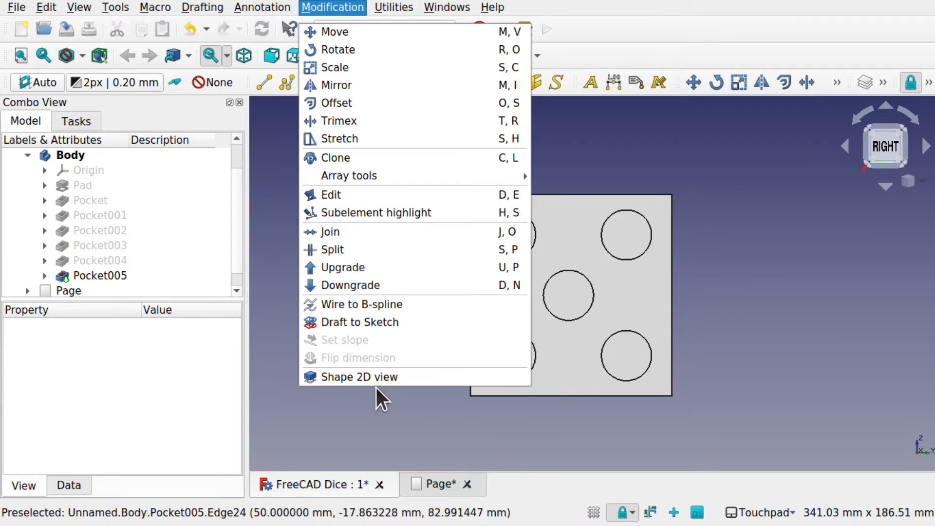
{"action": "left_click", "coordinate": [255, 276]}
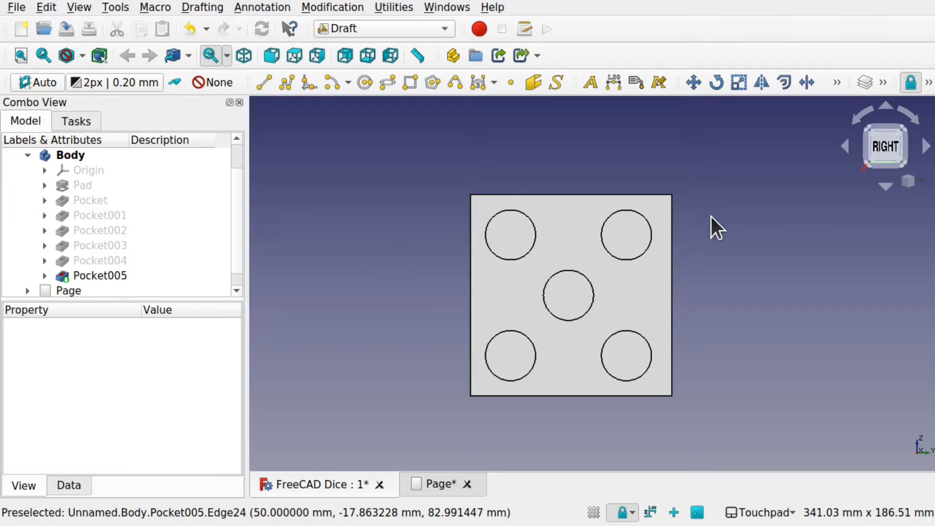
- Orient the dice squarely to the right view and select the whole Pocket005 feature
{"action": "left_click_drag", "start_coordinate": [711, 218], "coordinate": [612, 265], "text": "shift"}
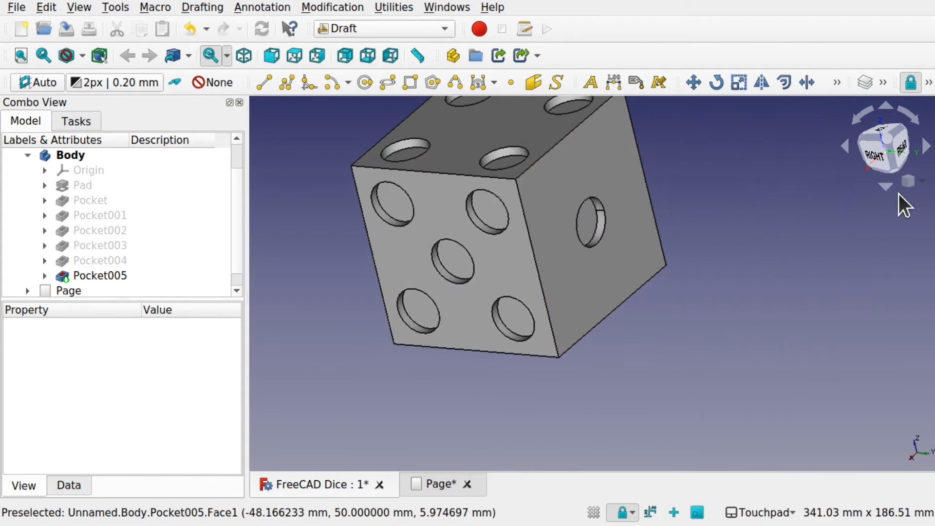
{"action": "left_click_drag", "start_coordinate": [608, 229], "coordinate": [808, 229], "text": "shift"}
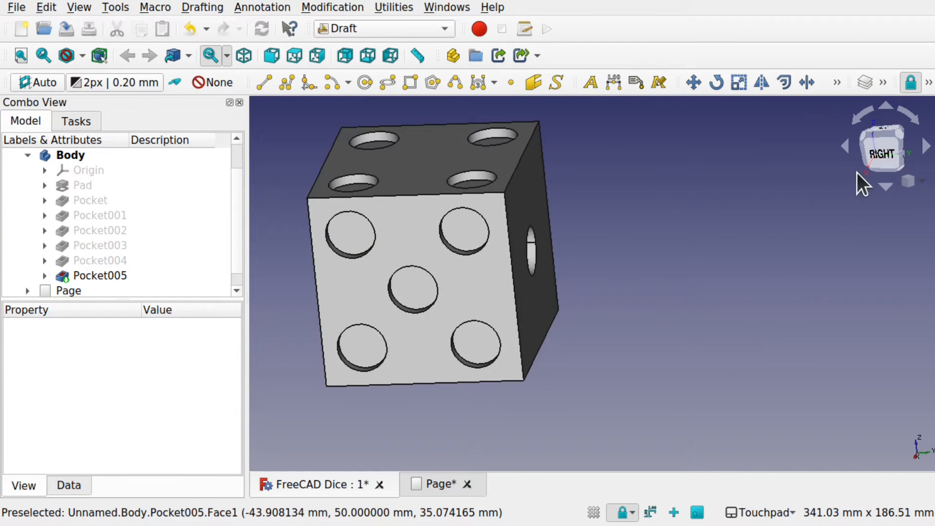
{"action": "left_click", "coordinate": [881, 151]}
{"action": "left_click_drag", "start_coordinate": [668, 258], "coordinate": [739, 256], "text": "shift"}
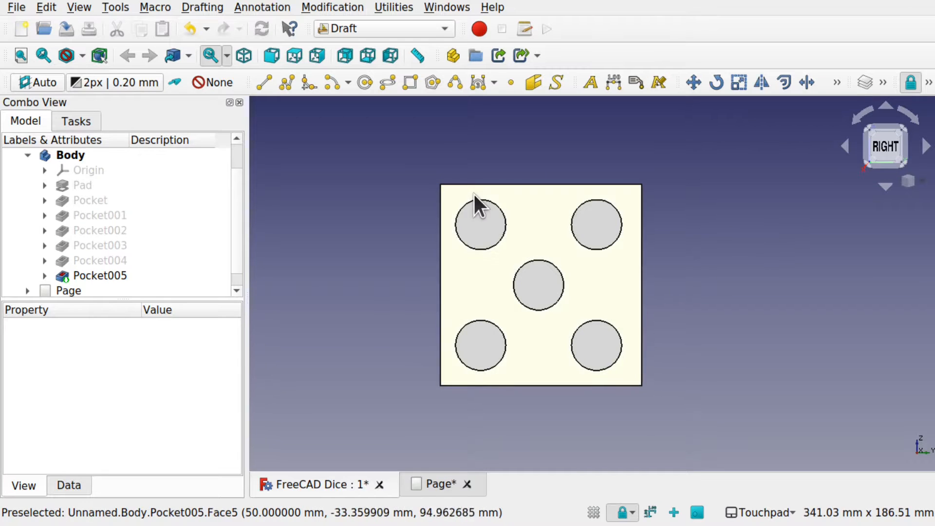
{"action": "left_click", "coordinate": [468, 284]}
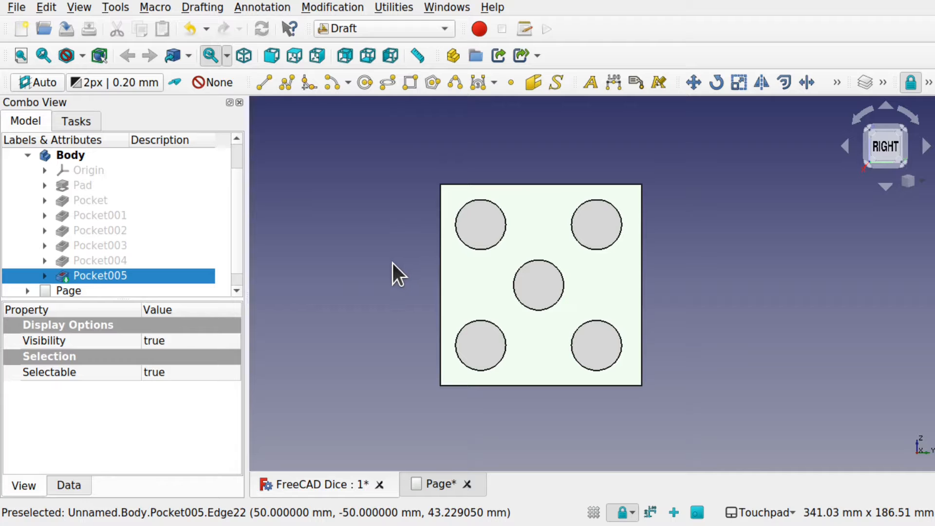
{"action": "left_click_drag", "start_coordinate": [382, 247], "coordinate": [419, 257], "text": "shift"}
{"action": "left_click", "coordinate": [875, 150]}
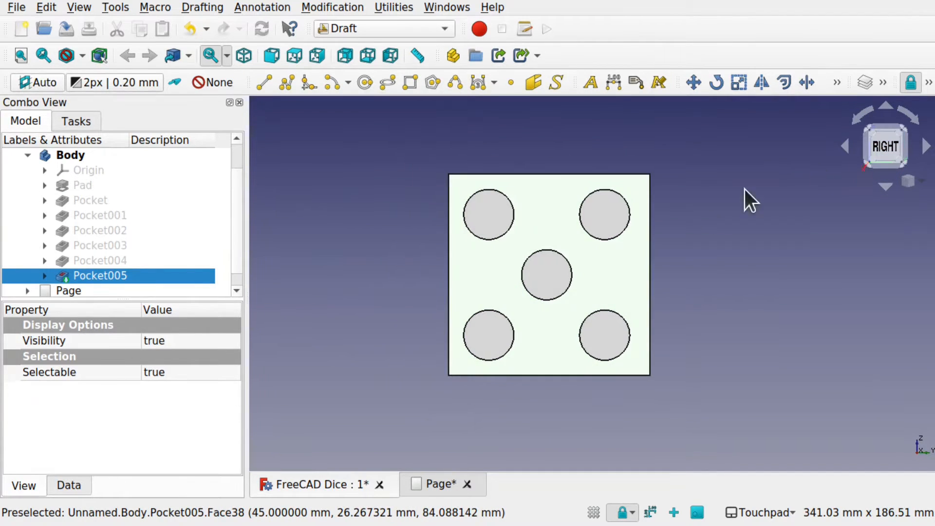
{"action": "left_click", "coordinate": [706, 211]}
{"action": "left_click", "coordinate": [125, 276]}
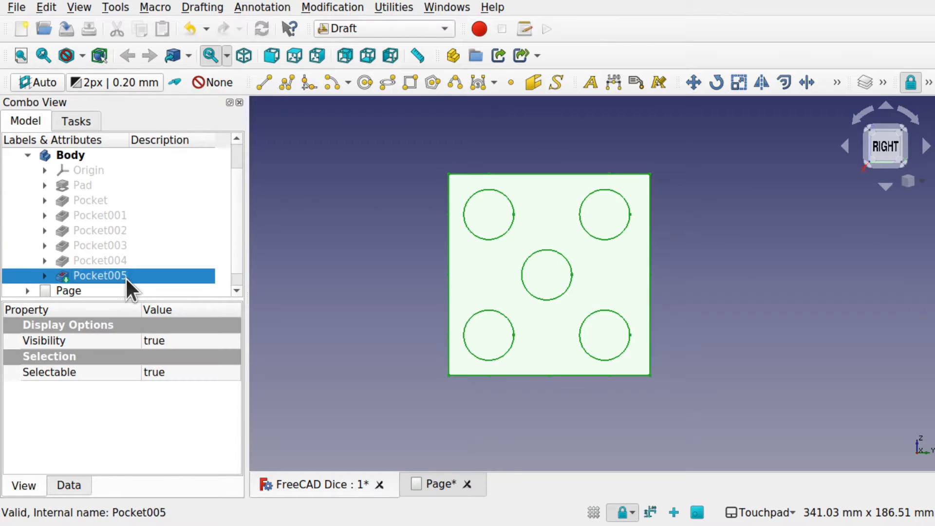
- Hide Pocket005 and show Pocket004 instead to inspect the body's earlier state
{"action": "scroll", "coordinate": [165, 195], "scroll_direction": "up", "scroll_amount": 2}
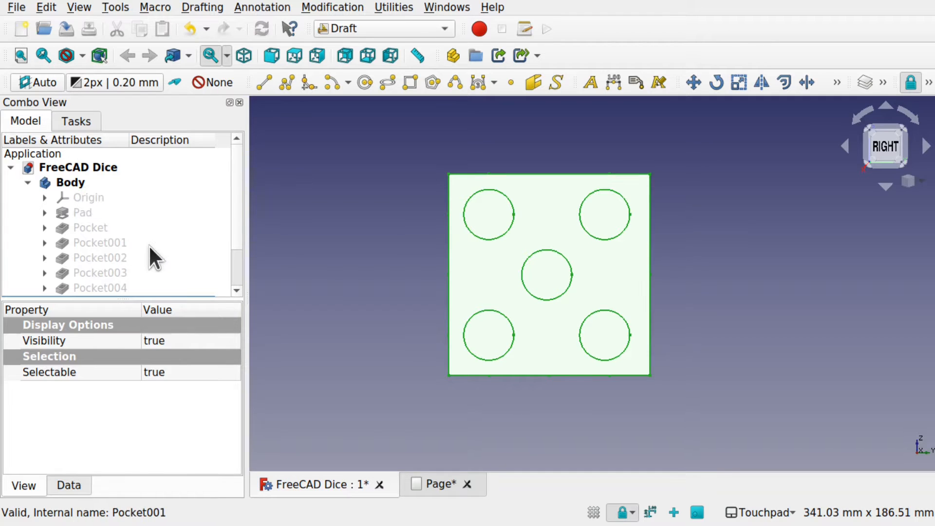
{"action": "scroll", "coordinate": [148, 245], "scroll_direction": "down", "scroll_amount": 1}
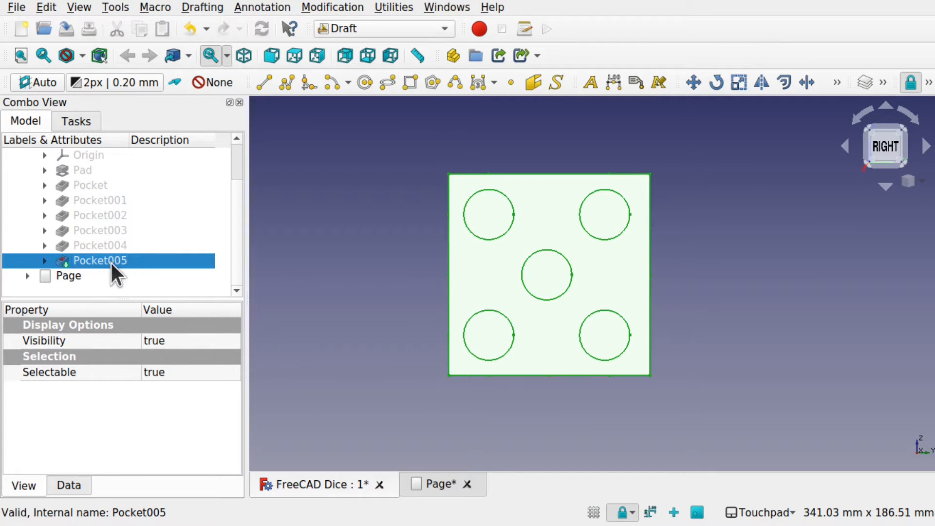
{"action": "left_click", "coordinate": [100, 245]}
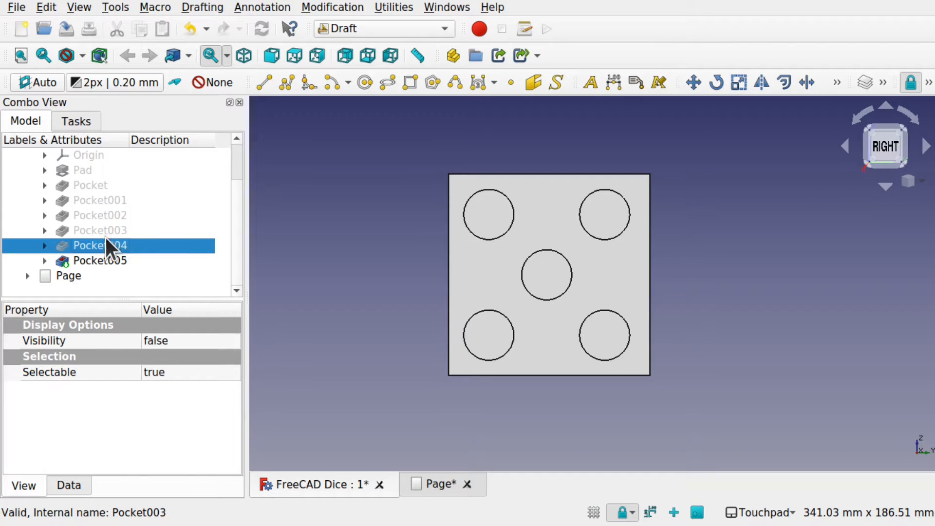
{"action": "left_click", "coordinate": [115, 258]}
{"action": "key", "text": "space"}
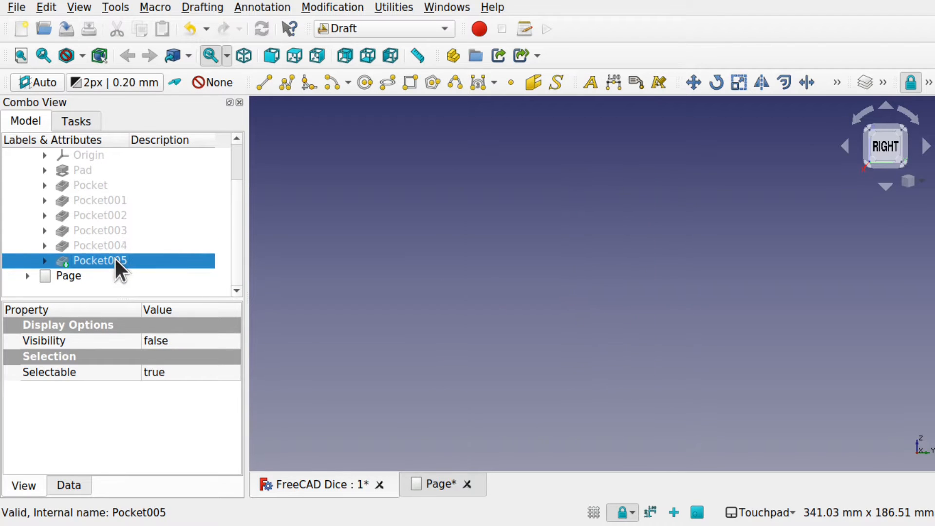
{"action": "left_click", "coordinate": [116, 244]}
{"action": "key", "text": "space"}
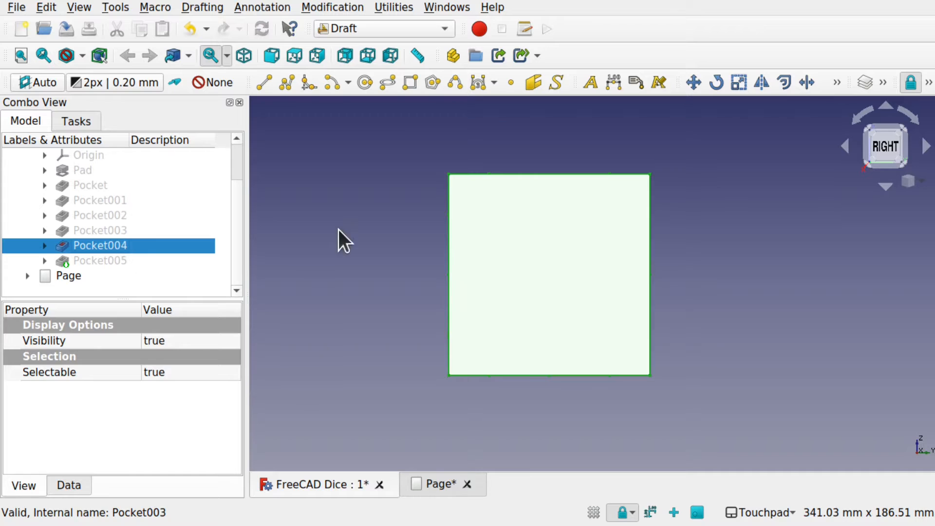
{"action": "left_click", "coordinate": [343, 242]}
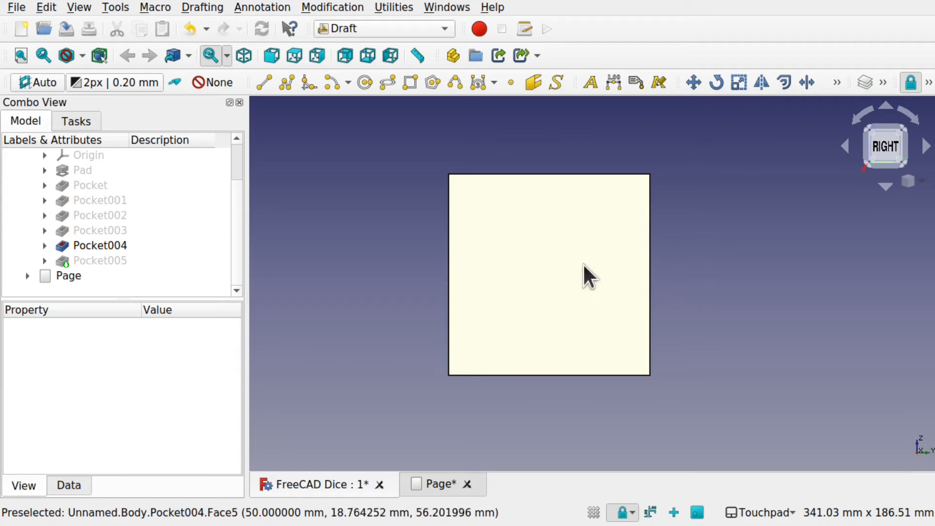
- Make Pocket005 the visible feature of the body again
{"action": "left_click", "coordinate": [94, 245]}
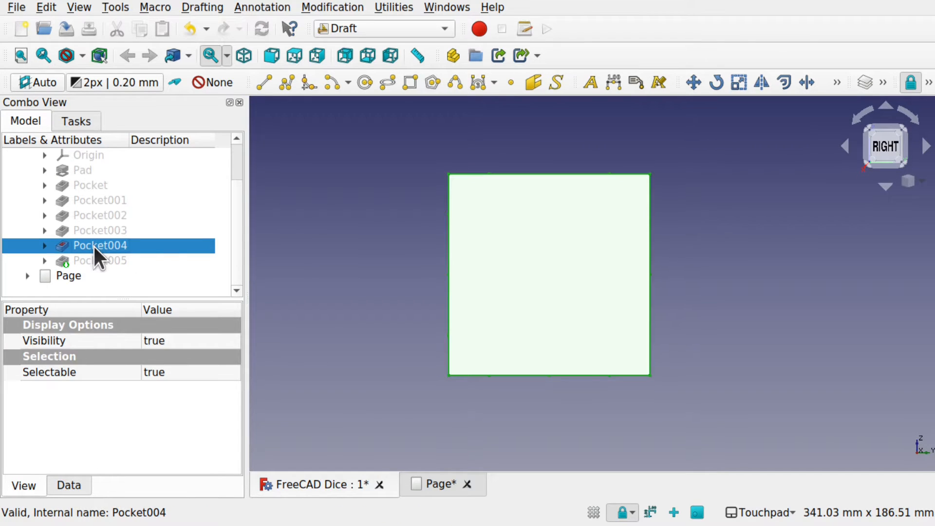
{"action": "left_click", "coordinate": [117, 258]}
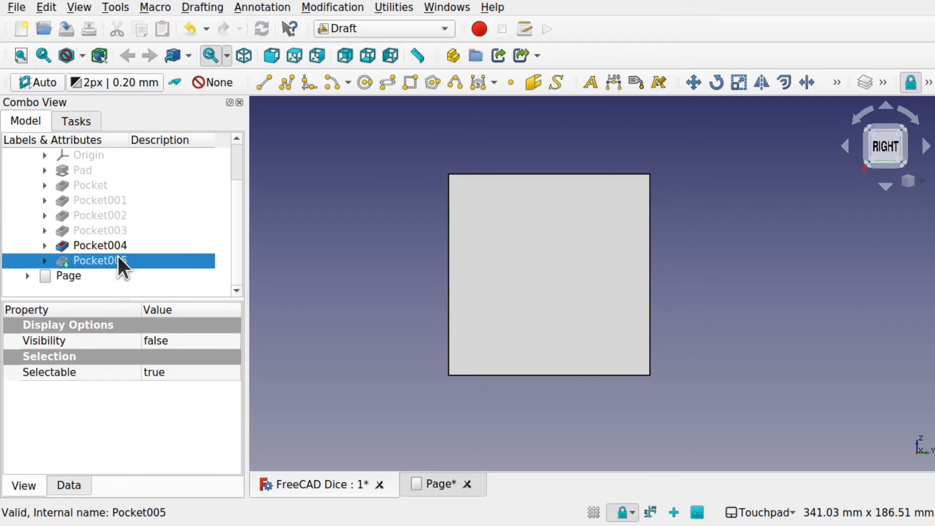
{"action": "key", "text": "space"}
{"action": "left_click", "coordinate": [275, 261]}
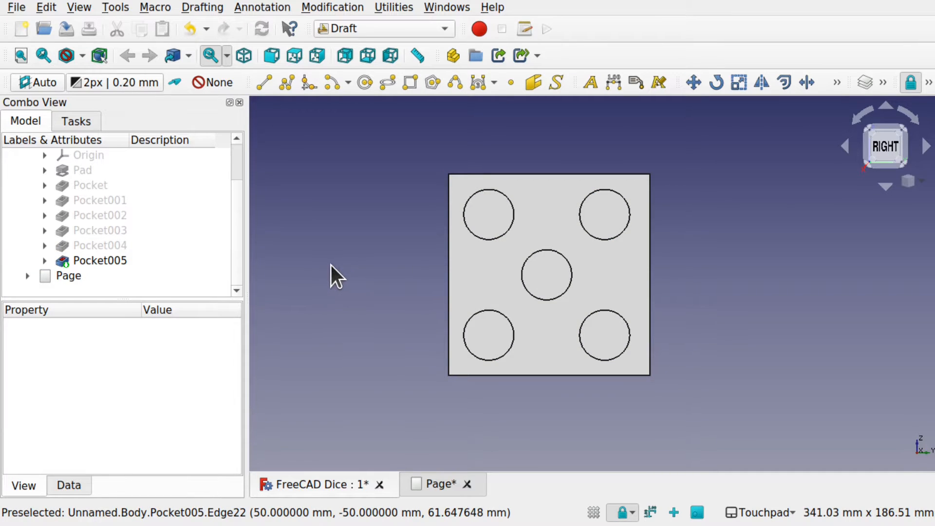
- Orient the dice squarely to the right view and create a Shape 2D view of the whole Pocket005 feature
{"action": "left_click", "coordinate": [104, 260]}
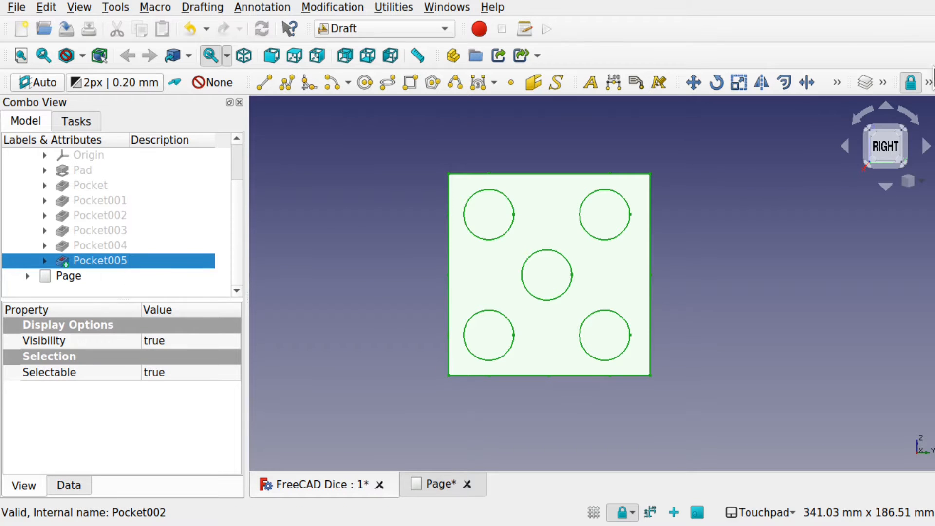
{"action": "scroll", "coordinate": [755, 206], "scroll_direction": "up", "scroll_amount": 3}
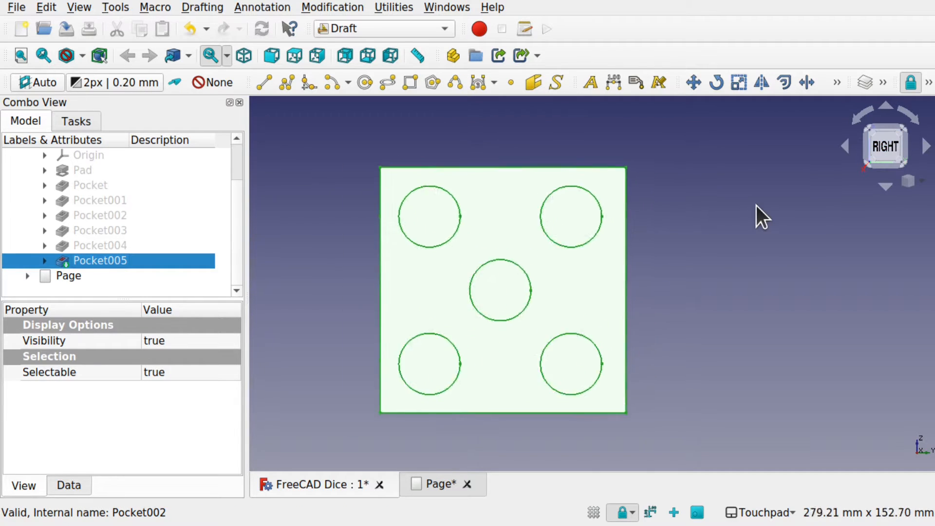
{"action": "middle_click_drag", "start_coordinate": [755, 205], "coordinate": [907, 178], "text": "shift"}
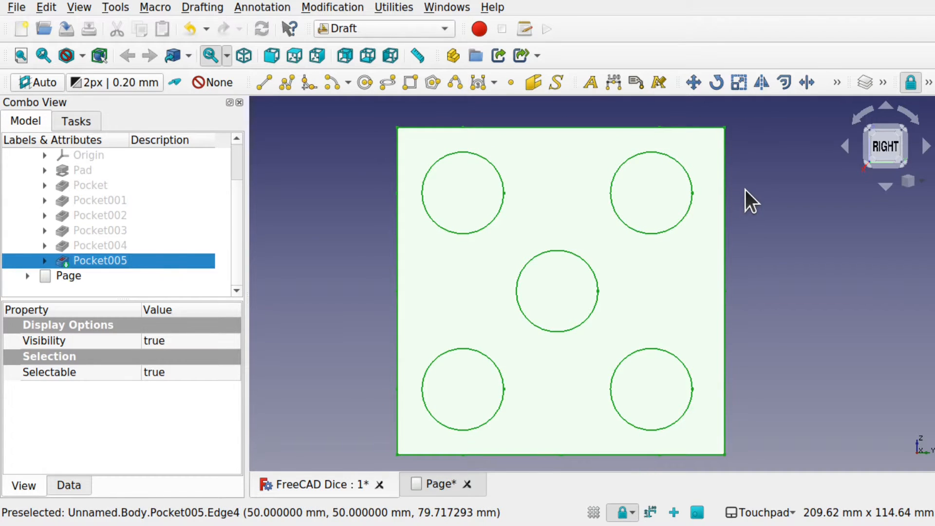
{"action": "middle_click_drag", "start_coordinate": [744, 190], "coordinate": [660, 250], "text": "alt"}
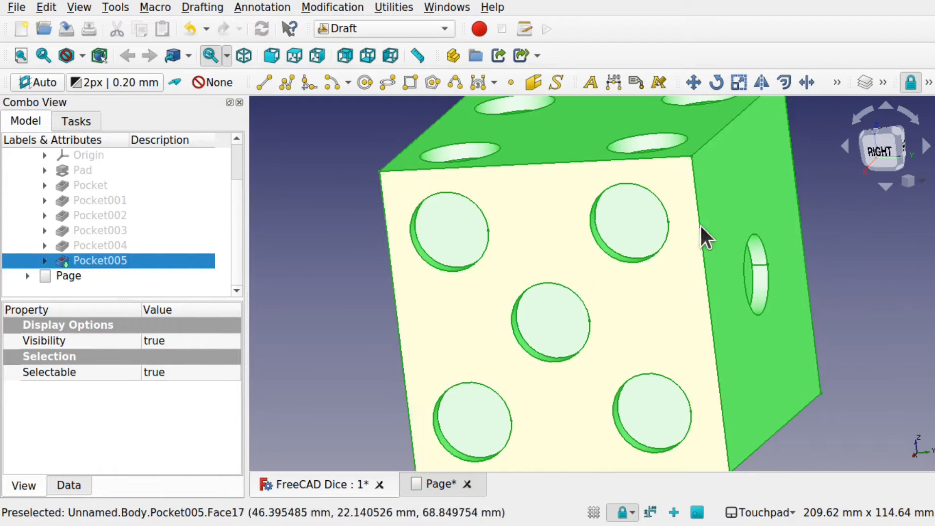
{"action": "left_click", "coordinate": [873, 146]}
{"action": "middle_click_drag", "start_coordinate": [858, 145], "coordinate": [869, 185], "text": "shift"}
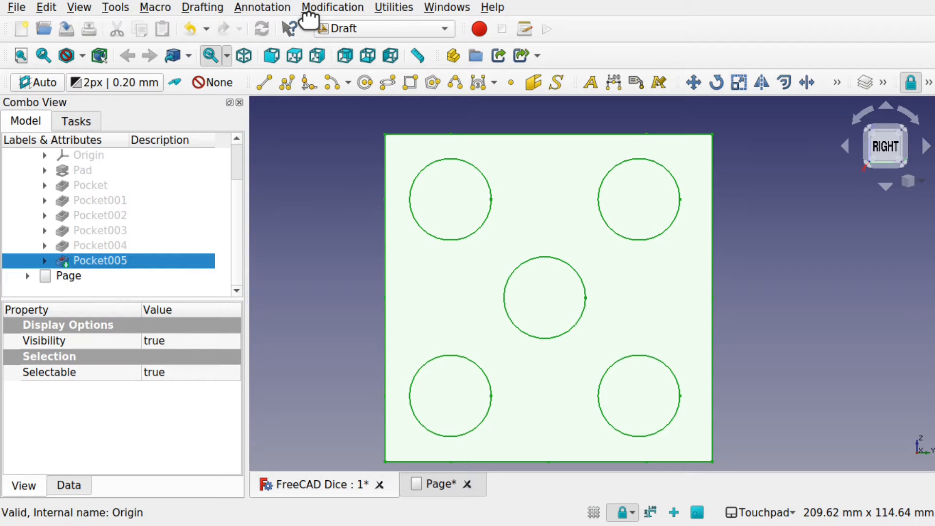
{"action": "left_click", "coordinate": [323, 7]}
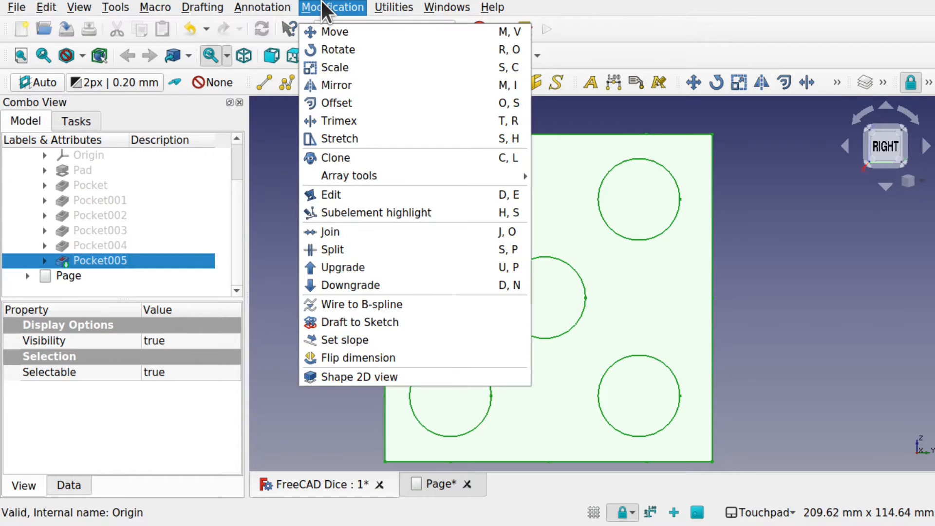
{"action": "left_click", "coordinate": [344, 376]}
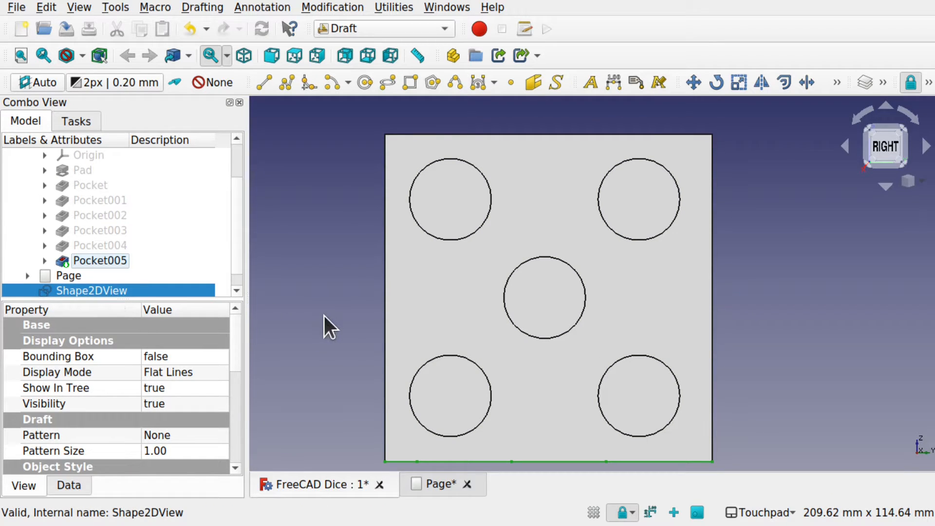
- Hide Pocket005 and inspect the flat five-dot projection from the top view
{"action": "left_click", "coordinate": [443, 292]}
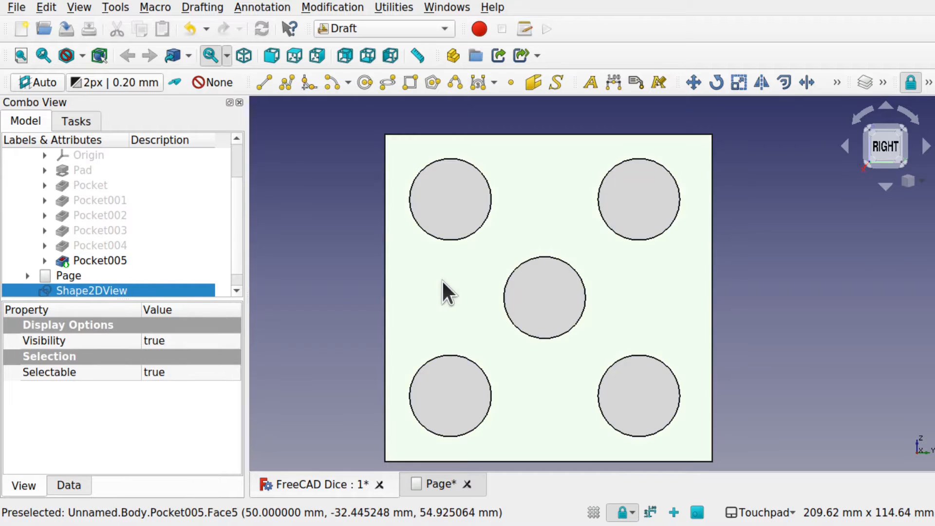
{"action": "key", "text": "space"}
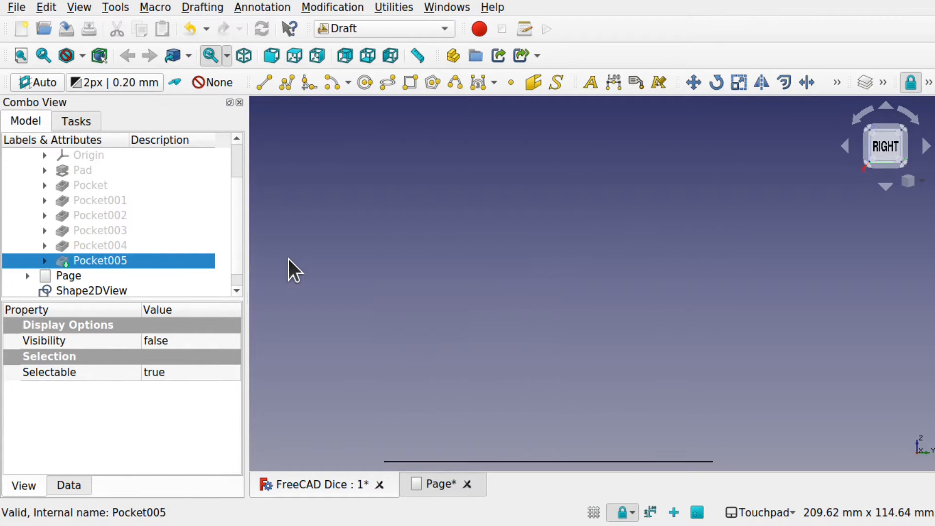
{"action": "left_click_drag", "start_coordinate": [625, 322], "coordinate": [611, 350], "text": "shift"}
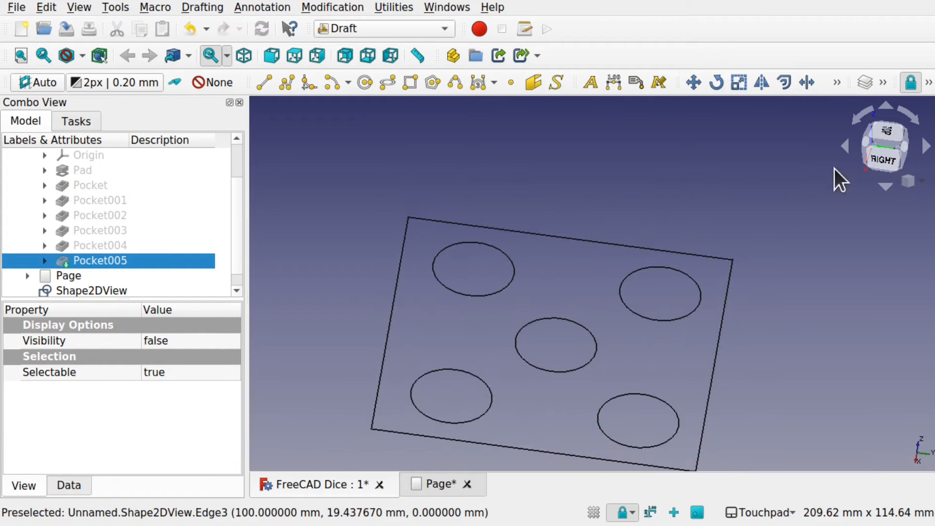
{"action": "left_click", "coordinate": [884, 144]}
{"action": "left_click_drag", "start_coordinate": [699, 332], "coordinate": [696, 375], "text": "shift"}
{"action": "scroll", "coordinate": [770, 319], "scroll_direction": "down", "scroll_amount": 3}
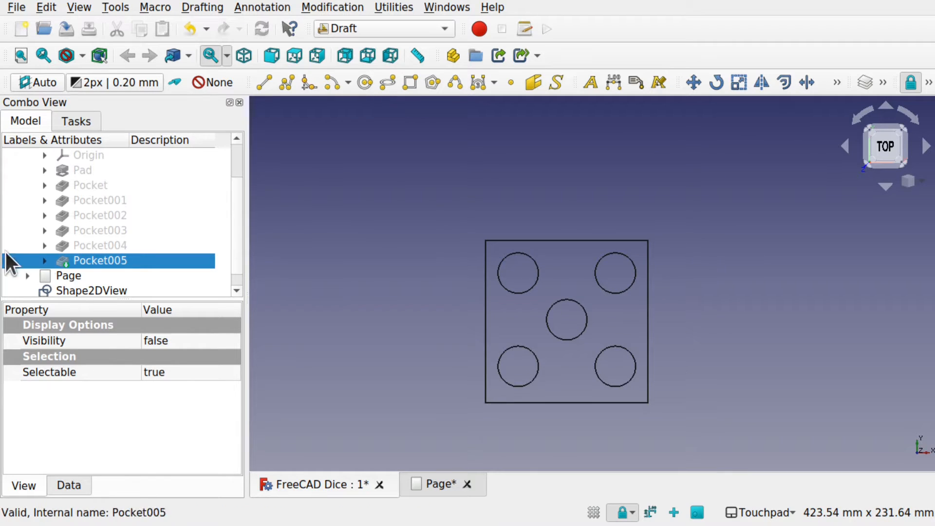
{"action": "left_click", "coordinate": [86, 289]}
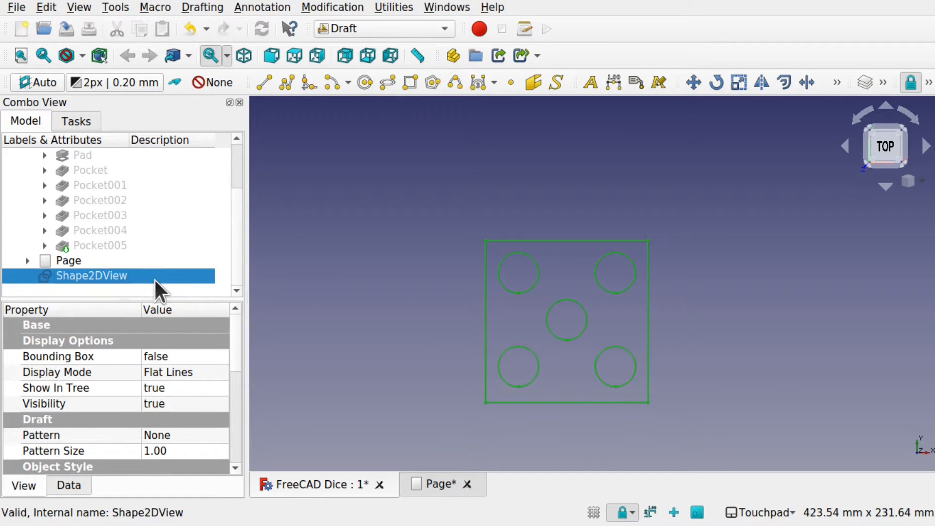
{"action": "left_click", "coordinate": [336, 326]}
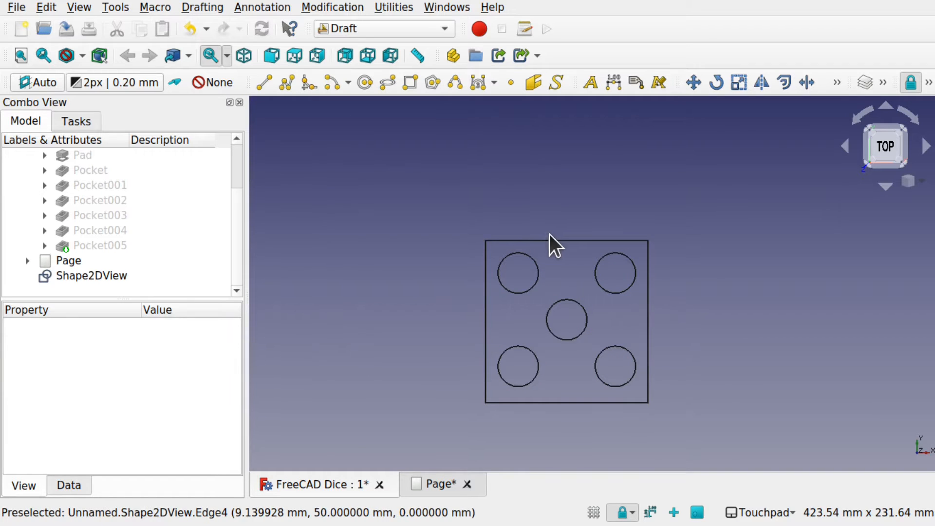
{"action": "left_click", "coordinate": [553, 249]}
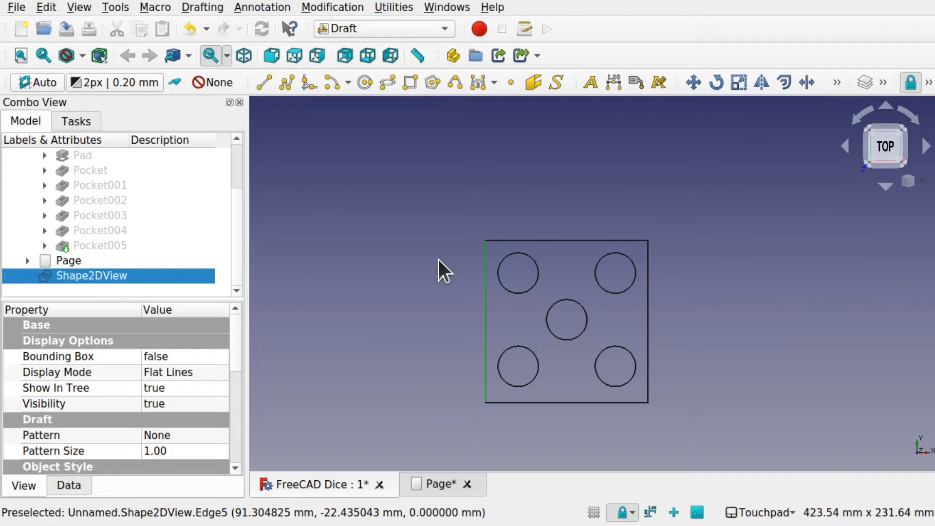
- Show Pocket005 again and create a second Shape 2D view of it from an oblique orientation
{"action": "left_click", "coordinate": [115, 246]}
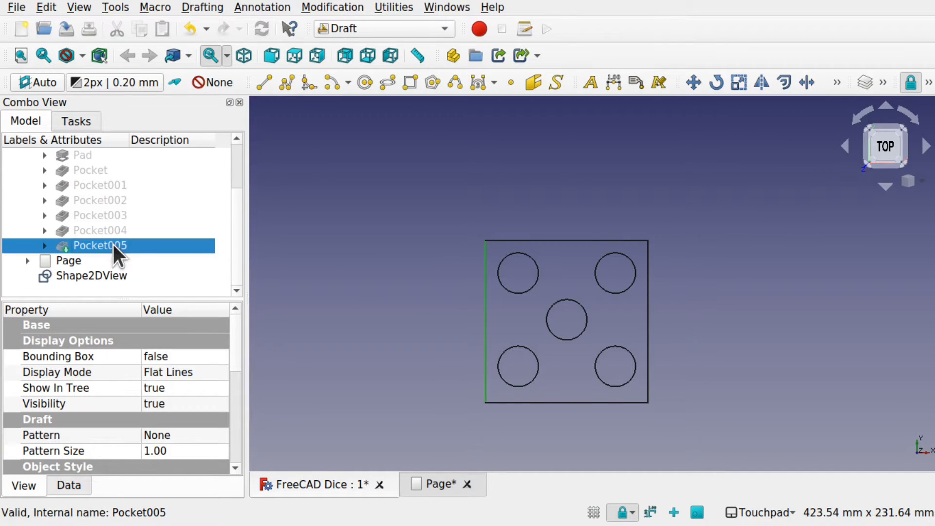
{"action": "key", "text": "space"}
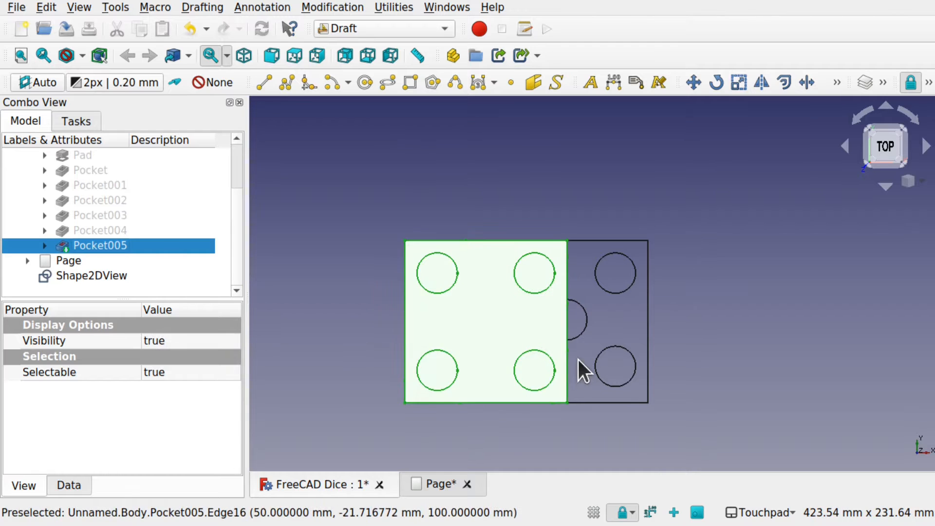
{"action": "left_click_drag", "start_coordinate": [578, 359], "coordinate": [522, 344], "text": "shift"}
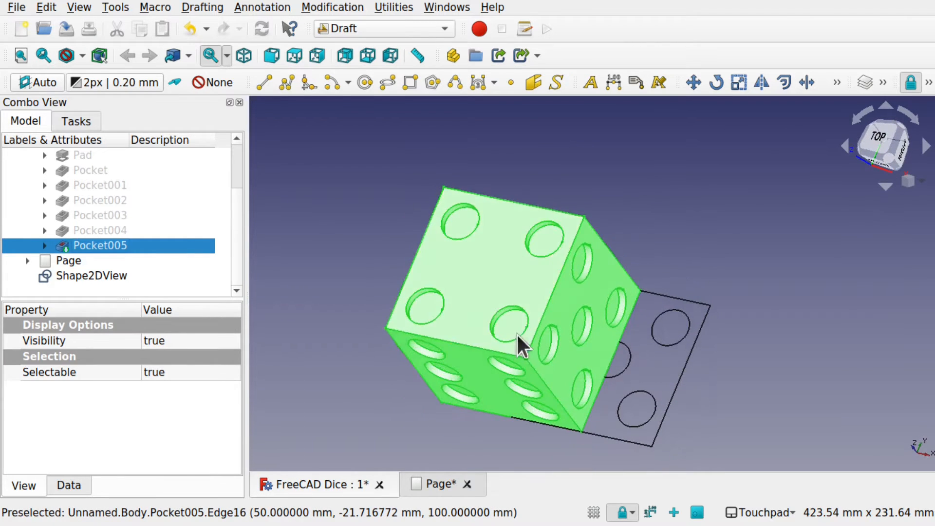
{"action": "left_click", "coordinate": [343, 335]}
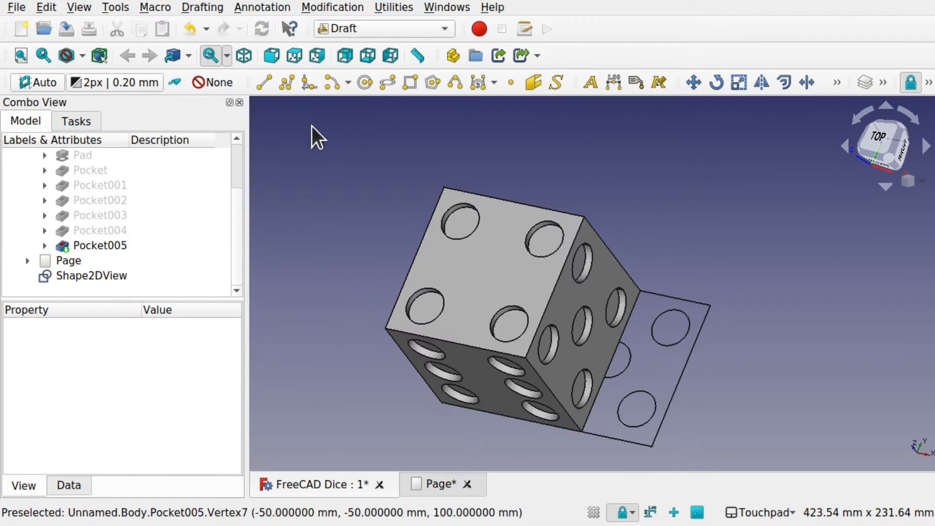
{"action": "left_click", "coordinate": [118, 246]}
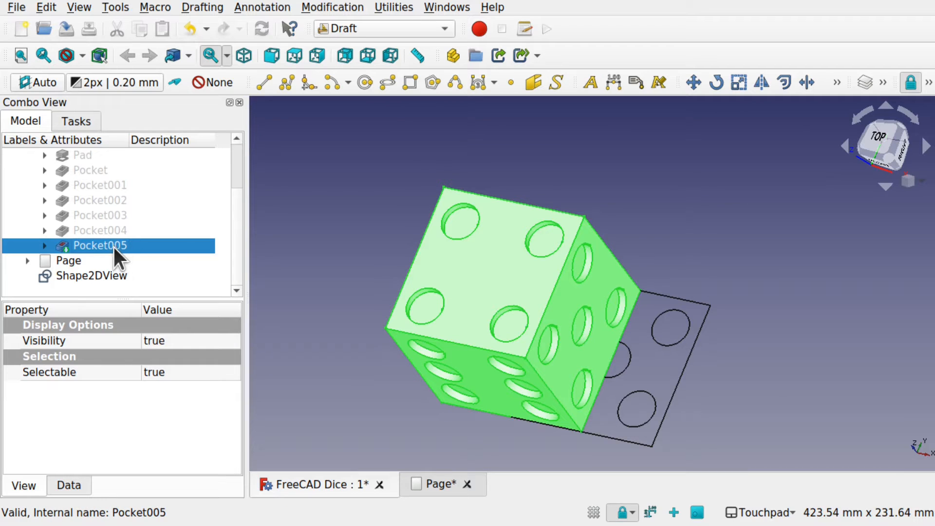
{"action": "left_click", "coordinate": [326, 7]}
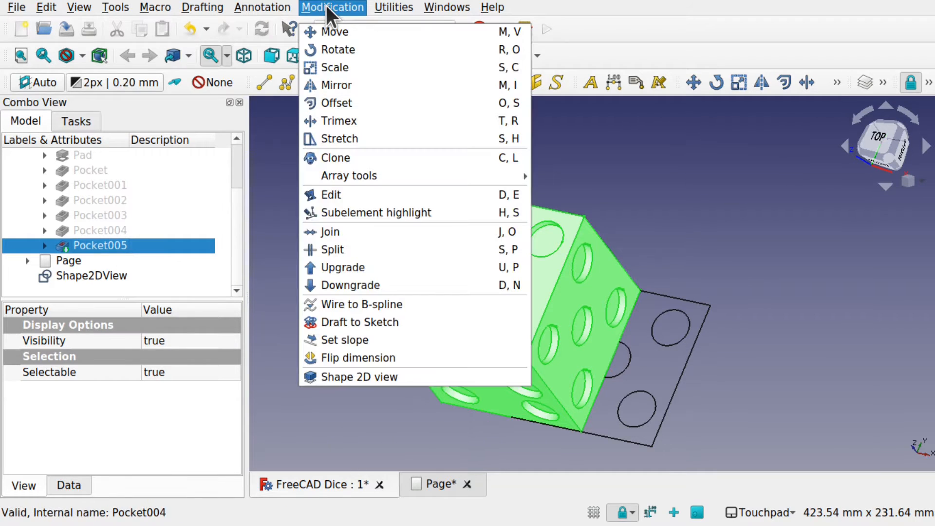
{"action": "left_click", "coordinate": [353, 376]}
{"action": "left_click", "coordinate": [501, 370]}
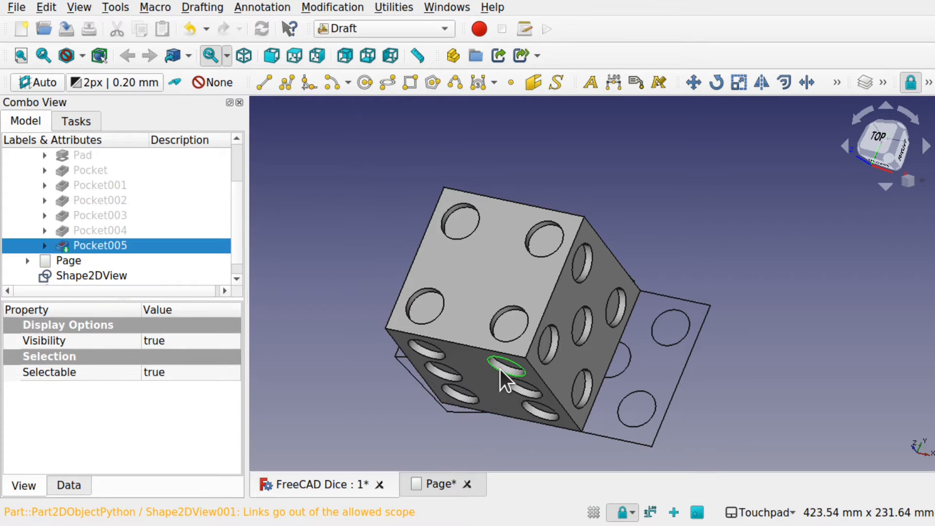
- Hide Pocket005 and inspect the oblique projection beside the five-dot projection
{"action": "key", "text": "space"}
{"action": "left_click_drag", "start_coordinate": [550, 385], "coordinate": [588, 405], "text": "shift"}
{"action": "left_click_drag", "start_coordinate": [517, 375], "coordinate": [465, 375], "text": "shift"}
{"action": "left_click", "coordinate": [466, 366]}
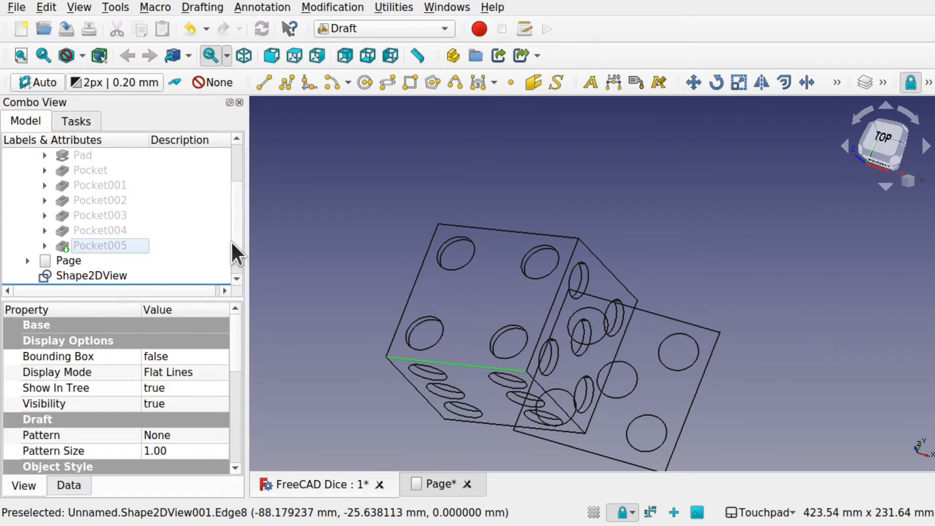
- Delete the oblique projection Shape2DView001, keeping the five-dot projection
{"action": "left_click_drag", "start_coordinate": [231, 240], "coordinate": [231, 262]}
{"action": "left_click", "coordinate": [177, 281]}
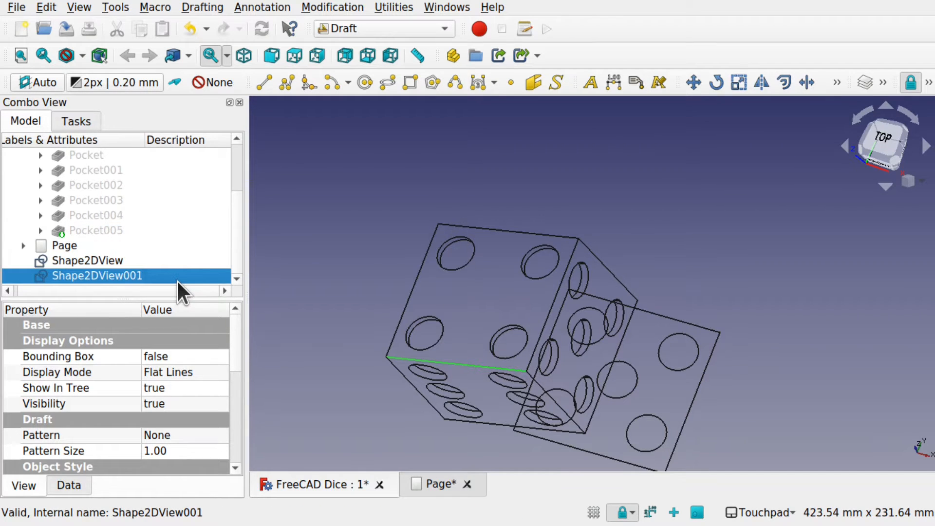
{"action": "key", "text": "Delete"}
{"action": "left_click_drag", "start_coordinate": [522, 296], "coordinate": [489, 315], "text": "alt"}
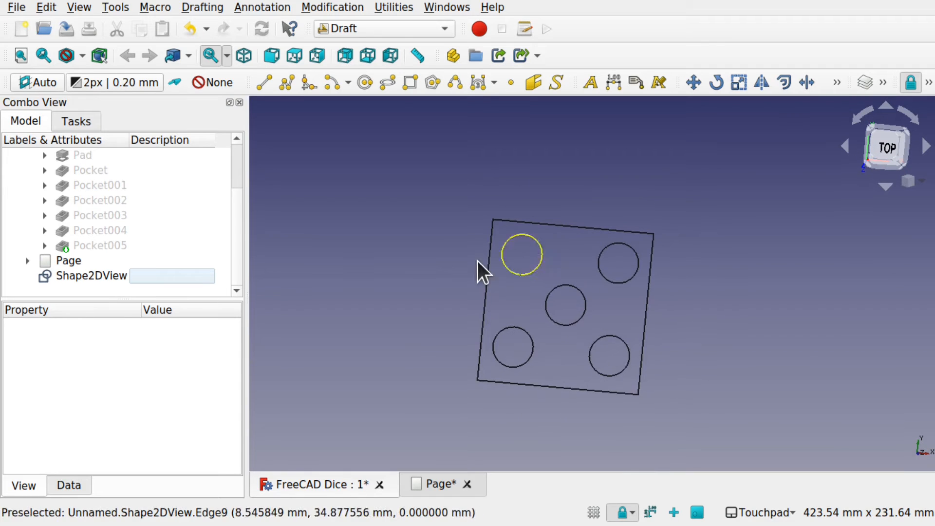
- Start exporting the five-dot Shape2DView projection with Autodesk DXF 2D (*.dxf) as the file type
{"action": "left_click", "coordinate": [95, 277]}
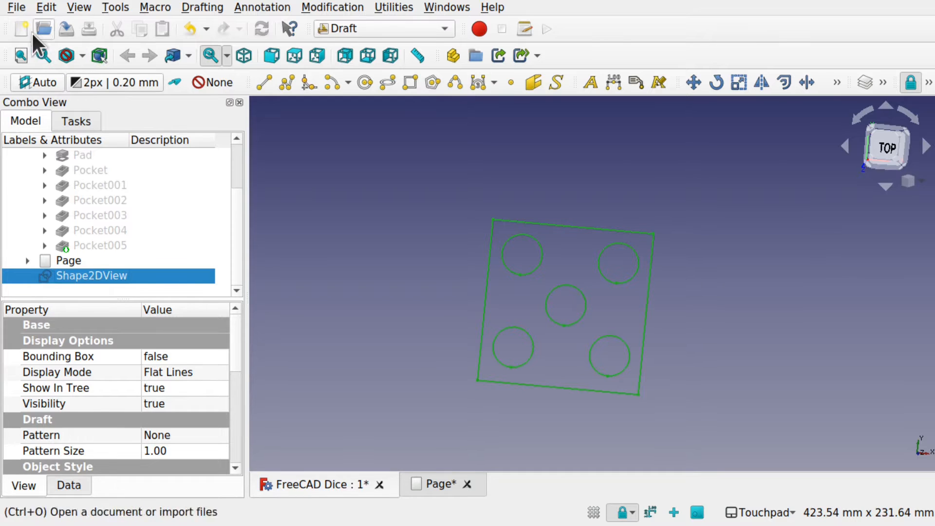
{"action": "left_click", "coordinate": [14, 8]}
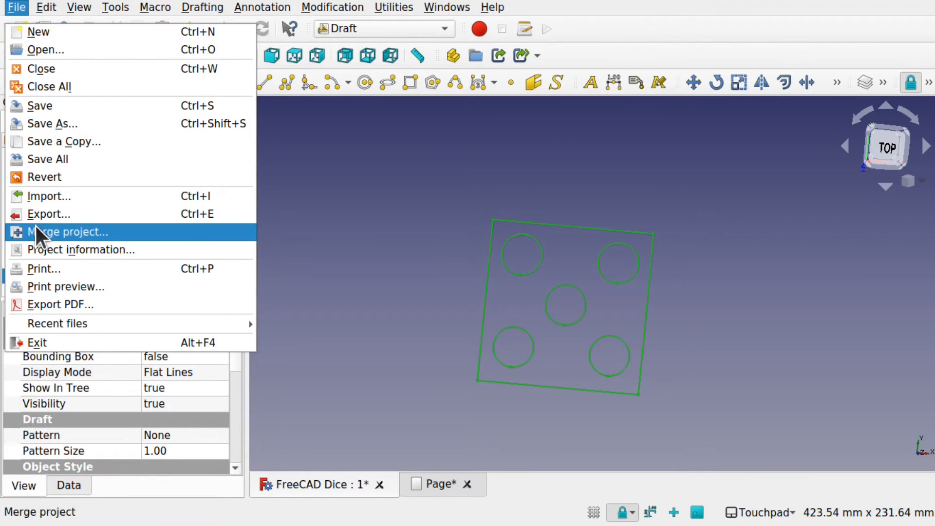
{"action": "left_click", "coordinate": [54, 214]}
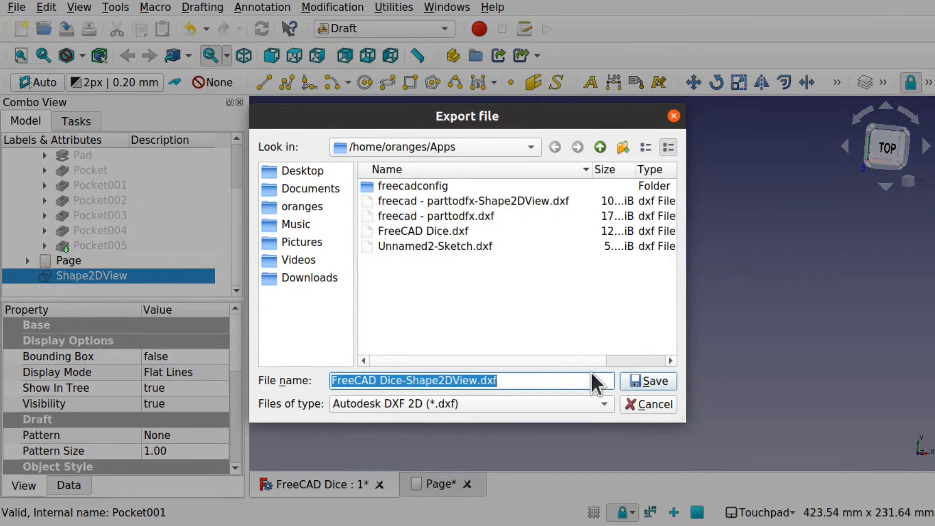
{"action": "left_click", "coordinate": [606, 408]}
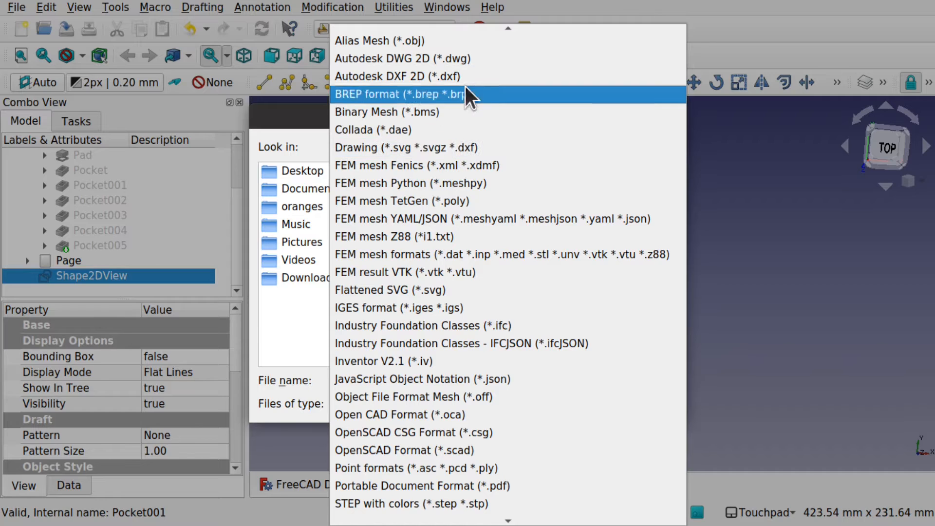
{"action": "left_click", "coordinate": [398, 76]}
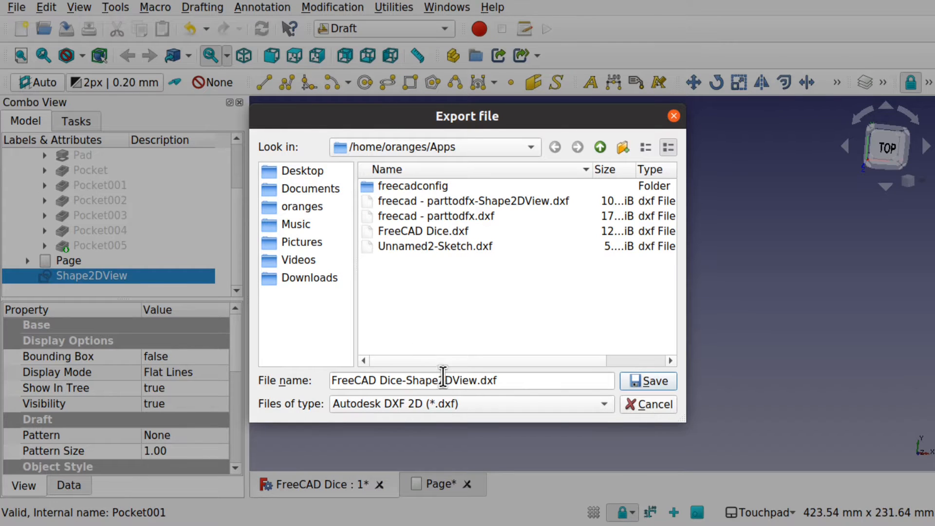
- Name the export file view1.dxf and save it in the Apps folder
{"action": "left_click", "coordinate": [476, 379]}
{"action": "key", "text": "BackSpace"}
{"action": "key", "text": "BackSpace"}
{"action": "key", "text": "BackSpace"}
{"action": "key", "text": "BackSpace"}
{"action": "key", "text": "BackSpace"}
{"action": "key", "text": "BackSpace"}
{"action": "key", "text": "BackSpace"}
{"action": "key", "text": "BackSpace"}
{"action": "key", "text": "BackSpace"}
{"action": "key", "text": "BackSpace"}
{"action": "key", "text": "BackSpace"}
{"action": "key", "text": "BackSpace"}
{"action": "key", "text": "BackSpace"}
{"action": "key", "text": "BackSpace"}
{"action": "key", "text": "BackSpace"}
{"action": "key", "text": "BackSpace"}
{"action": "key", "text": "BackSpace"}
{"action": "key", "text": "BackSpace"}
{"action": "key", "text": "BackSpace"}
{"action": "key", "text": "BackSpace"}
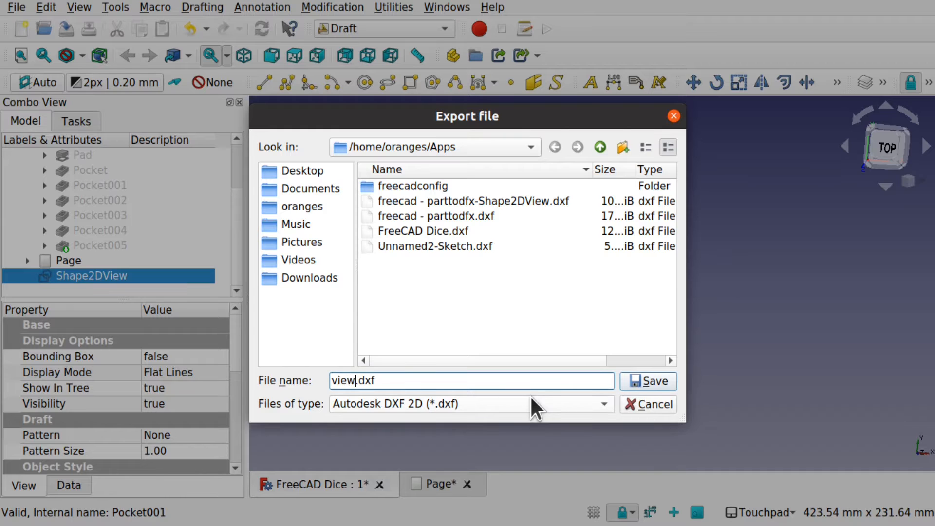
{"action": "key", "text": "Return"}
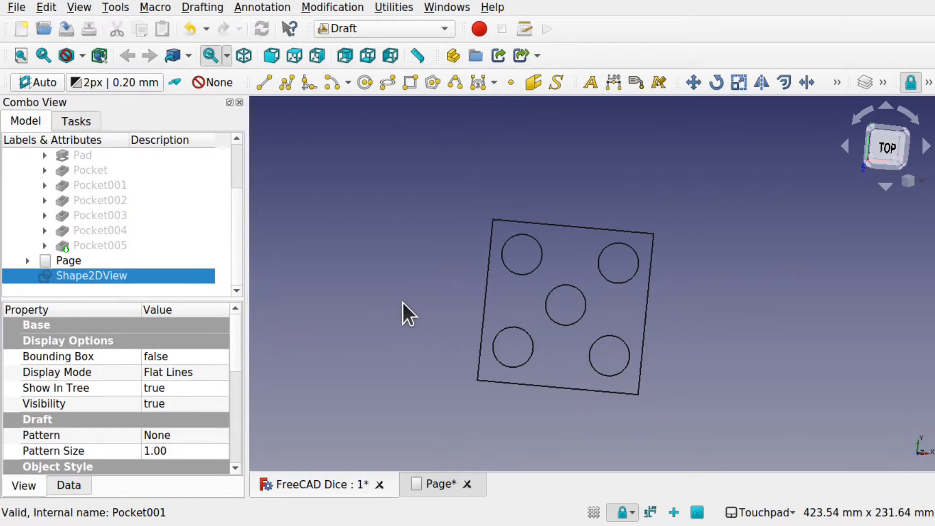
{"action": "left_click", "coordinate": [402, 302]}
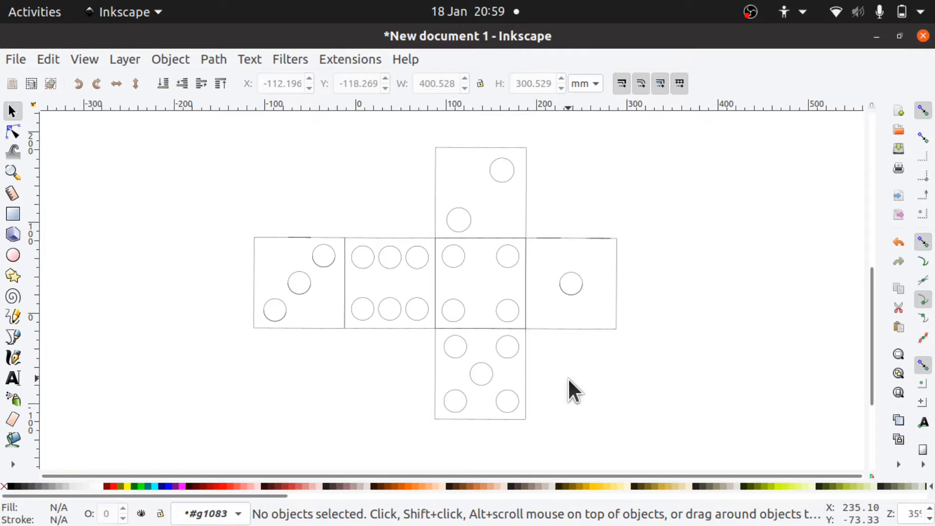
- Switch to Inkscape, create a new document and import view1.dxf with manual scaling at factor 1.0
{"action": "left_click", "coordinate": [15, 61]}
{"action": "left_click", "coordinate": [24, 81]}
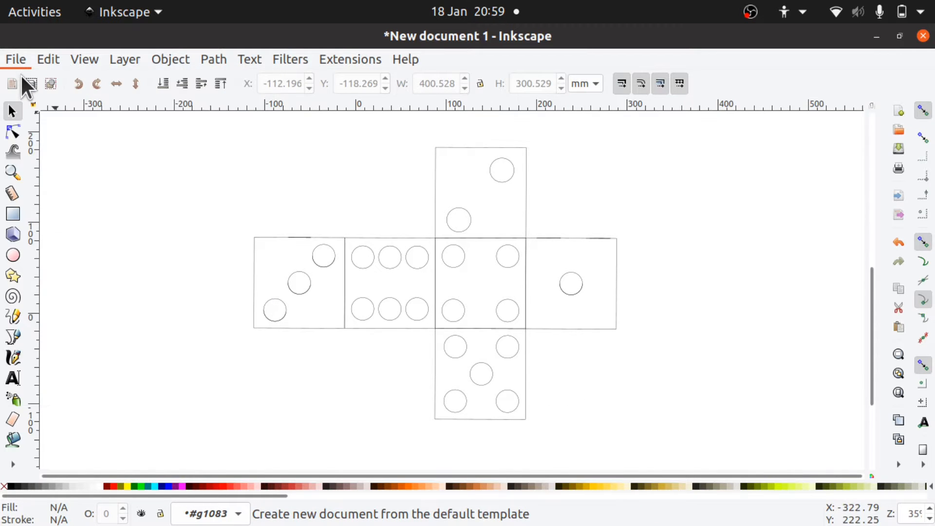
{"action": "left_click", "coordinate": [15, 59]}
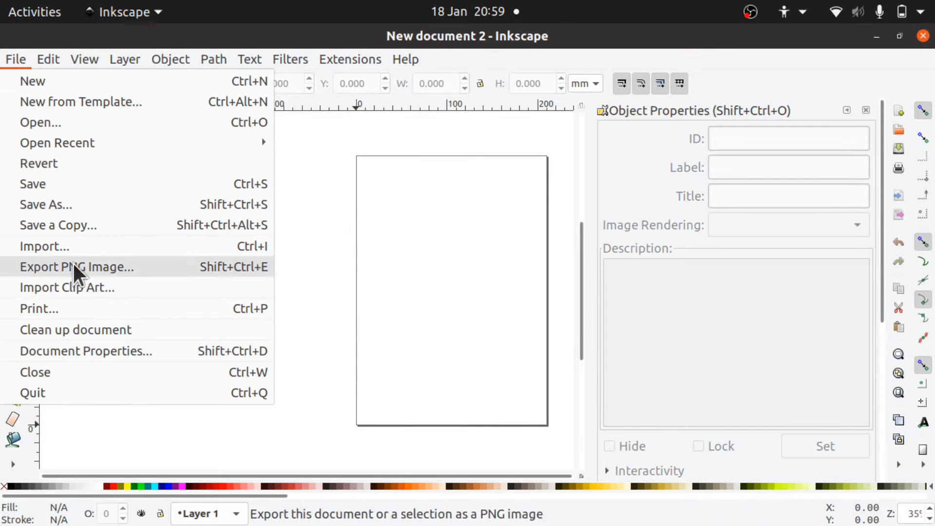
{"action": "left_click", "coordinate": [81, 247]}
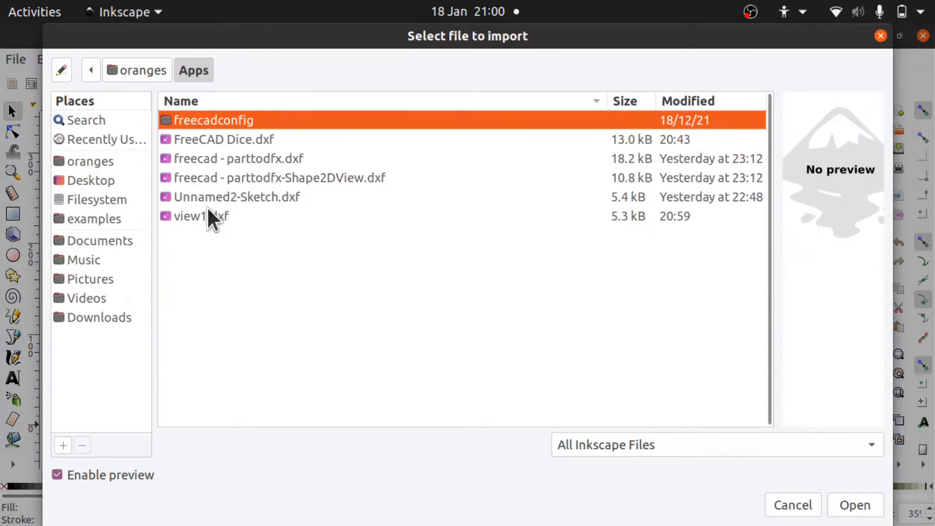
{"action": "double_click", "coordinate": [198, 222]}
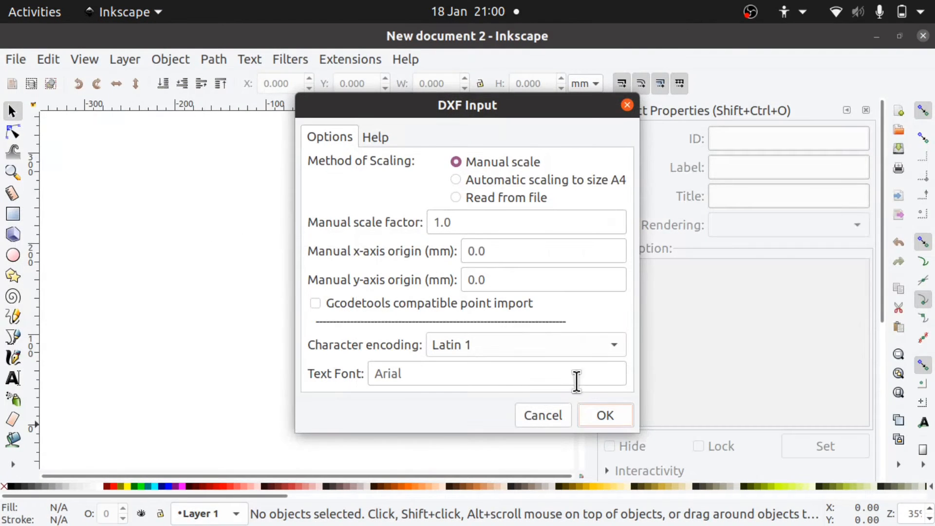
{"action": "left_click", "coordinate": [609, 416]}
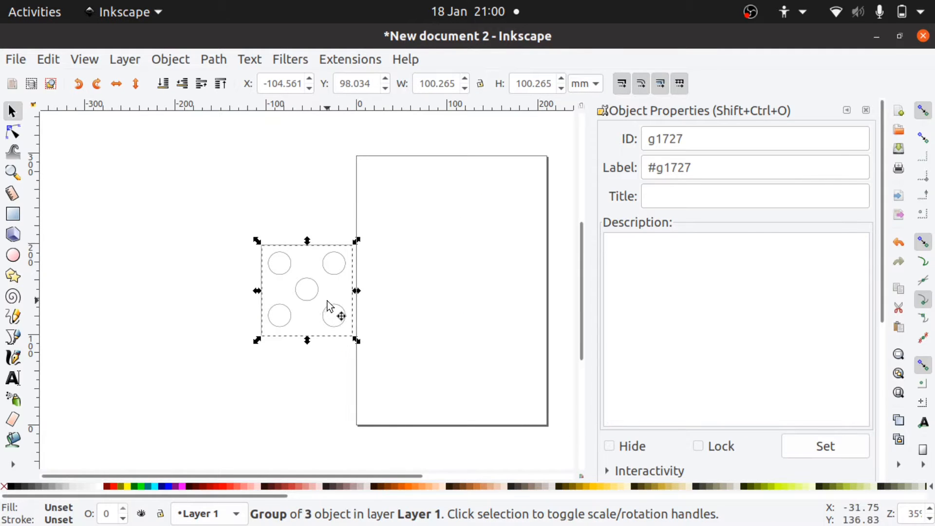
{"action": "middle_click_drag", "start_coordinate": [317, 306], "coordinate": [371, 360]}
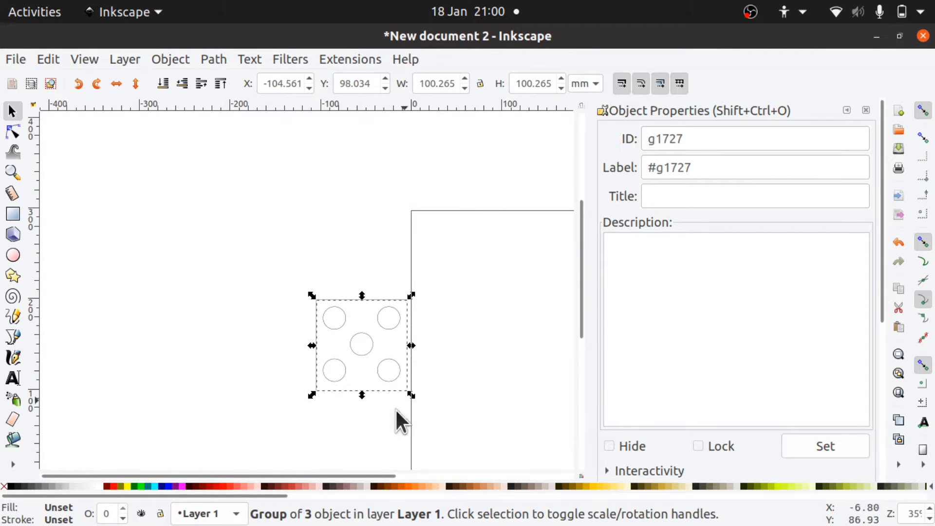
- Switch back to FreeCAD and show the hidden dice solid Pocket005
{"action": "left_click", "coordinate": [874, 37]}
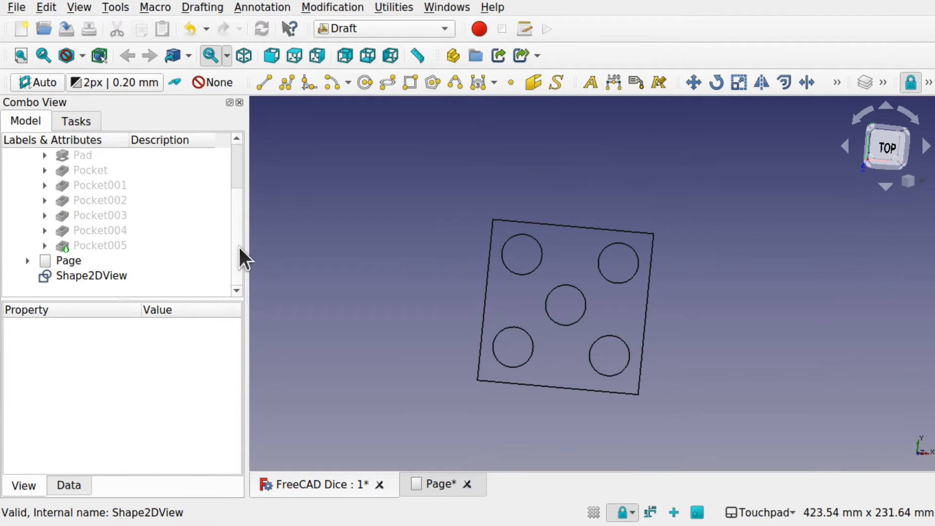
{"action": "scroll", "coordinate": [239, 247], "scroll_direction": "up", "scroll_amount": 2}
{"action": "left_click", "coordinate": [81, 181]}
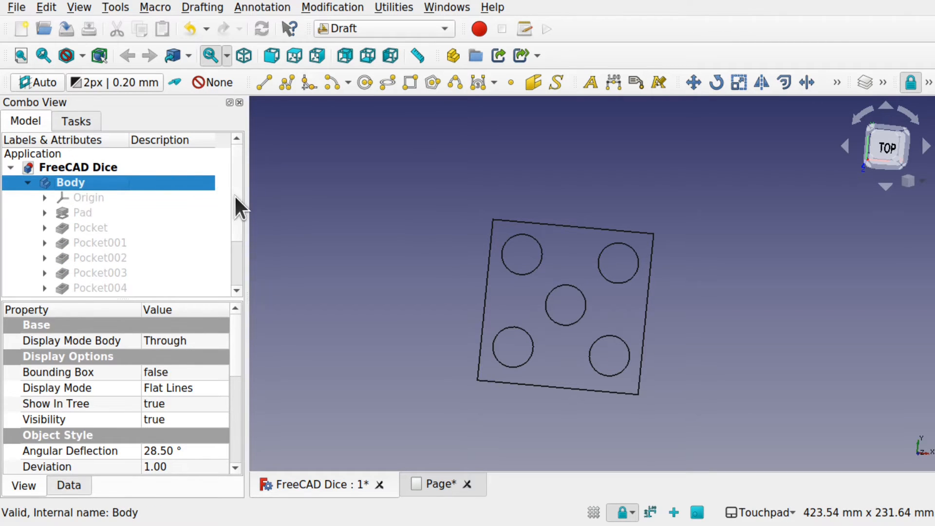
{"action": "scroll", "coordinate": [235, 195], "scroll_direction": "down", "scroll_amount": 2}
{"action": "left_click", "coordinate": [119, 245]}
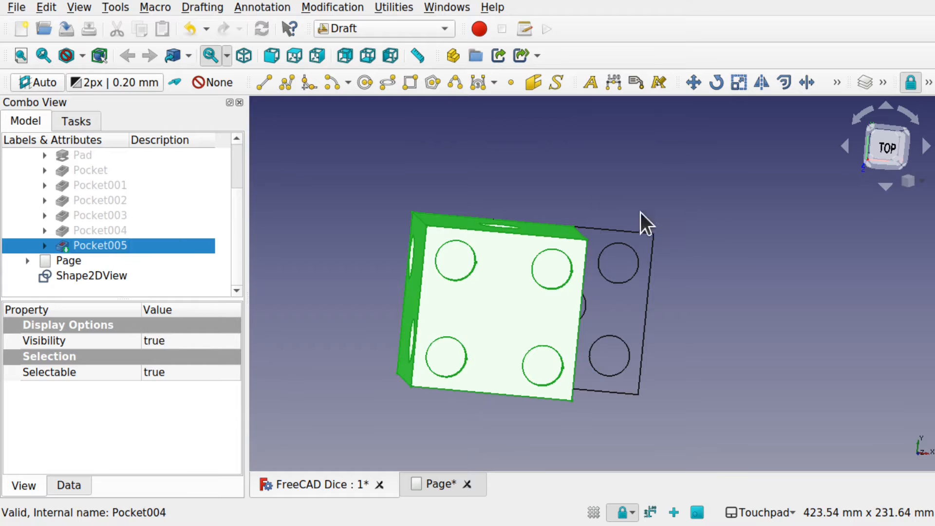
- Orient the dice to the Rear view so the one-dot face is seen straight on
{"action": "left_click_drag", "start_coordinate": [684, 291], "coordinate": [438, 303], "text": "shift"}
{"action": "left_click_drag", "start_coordinate": [720, 327], "coordinate": [779, 316], "text": "shift"}
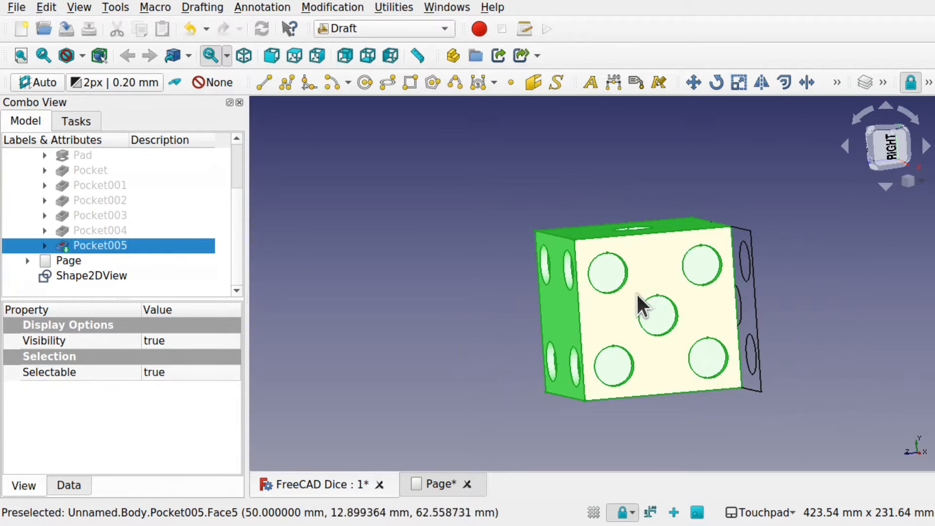
{"action": "left_click_drag", "start_coordinate": [635, 301], "coordinate": [825, 240], "text": "shift"}
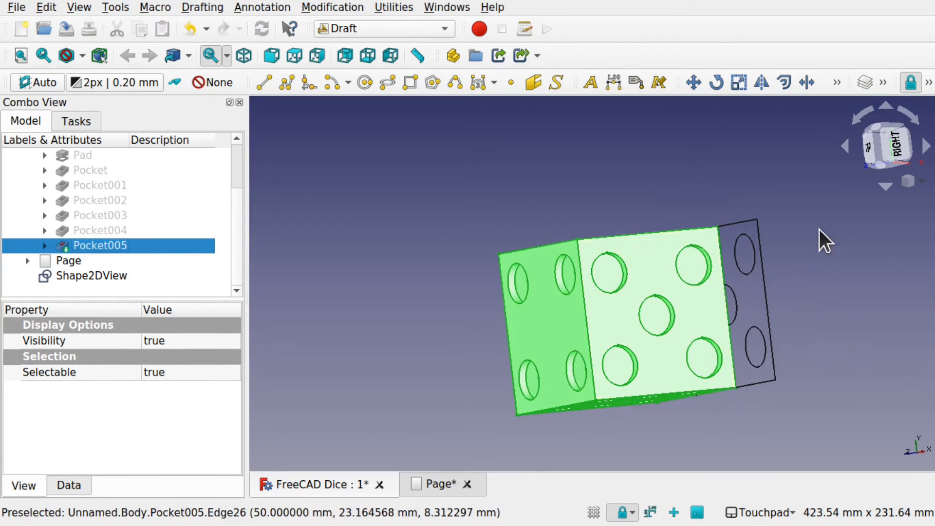
{"action": "left_click", "coordinate": [893, 149]}
{"action": "left_click_drag", "start_coordinate": [699, 366], "coordinate": [548, 315], "text": "shift"}
{"action": "left_click", "coordinate": [718, 318]}
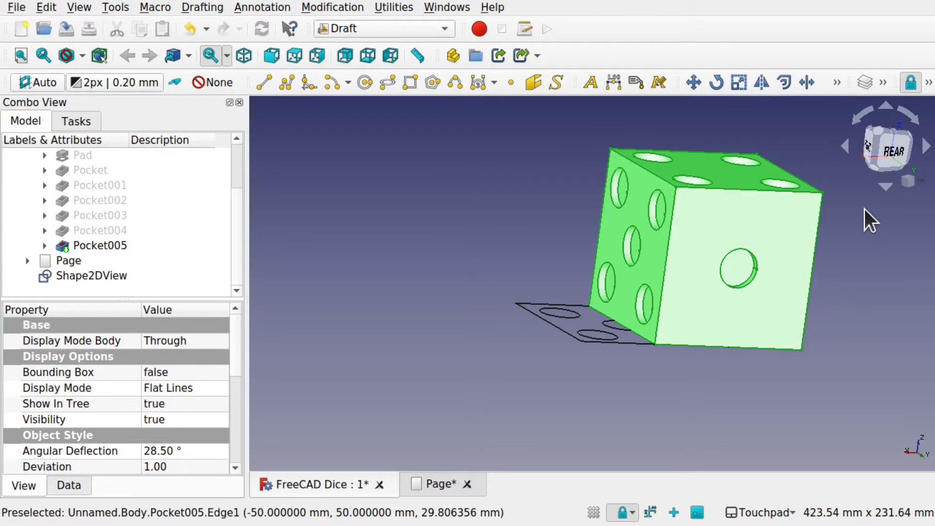
{"action": "left_click", "coordinate": [892, 154]}
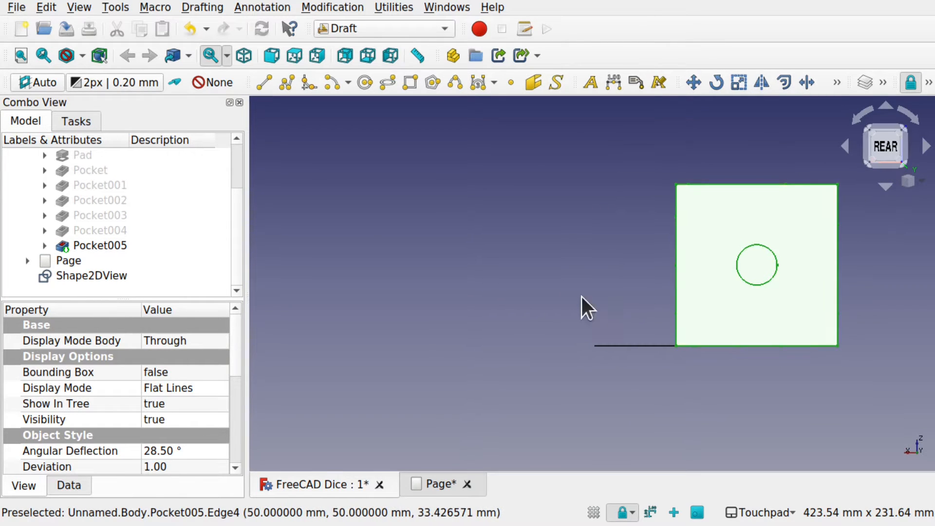
- Create a Shape 2D view of Pocket005 from the Rear view of the one-dot face
{"action": "left_click", "coordinate": [109, 245]}
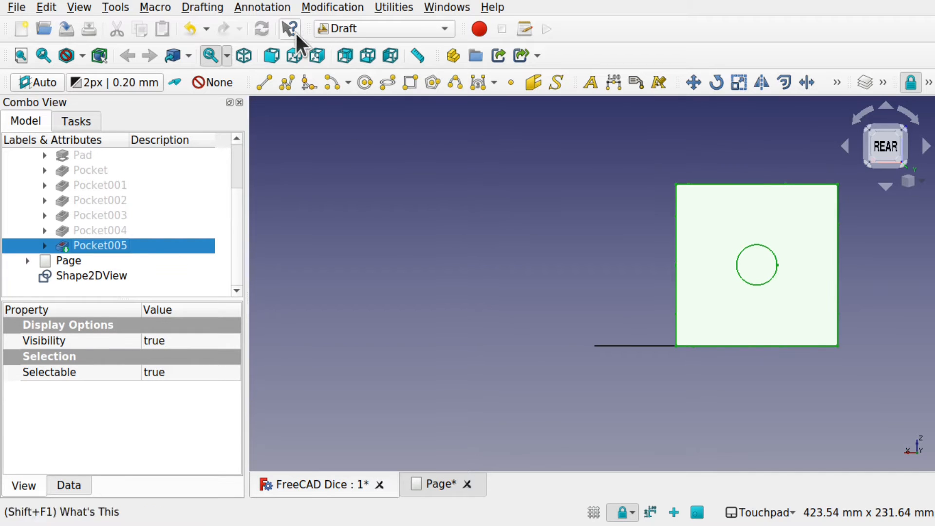
{"action": "left_click", "coordinate": [334, 8]}
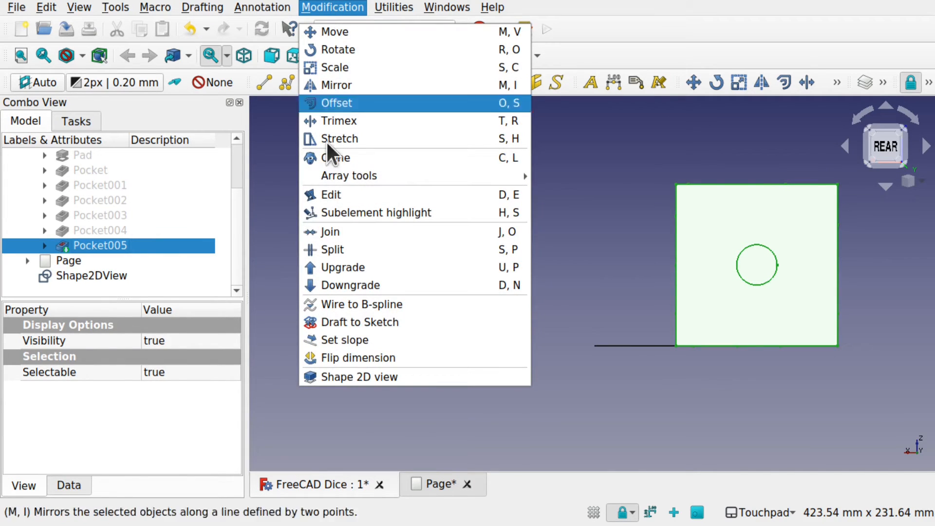
{"action": "left_click", "coordinate": [384, 375]}
- Hide Pocket005 and highlight the one-dot projection Shape2DView001 to inspect it beside the five-dot projection
{"action": "left_click_drag", "start_coordinate": [837, 243], "coordinate": [720, 258], "text": "alt"}
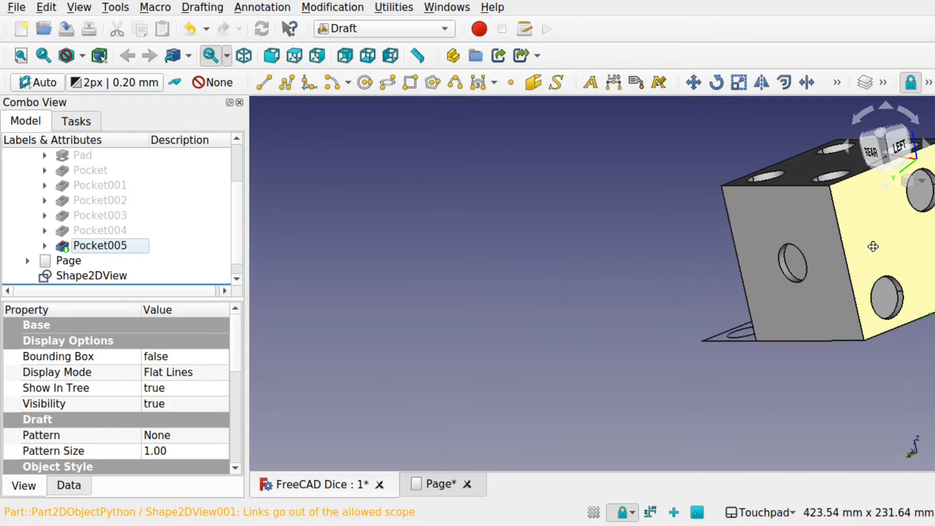
{"action": "left_click_drag", "start_coordinate": [872, 246], "coordinate": [556, 281], "text": "shift"}
{"action": "left_click", "coordinate": [574, 287]}
{"action": "key", "text": "space"}
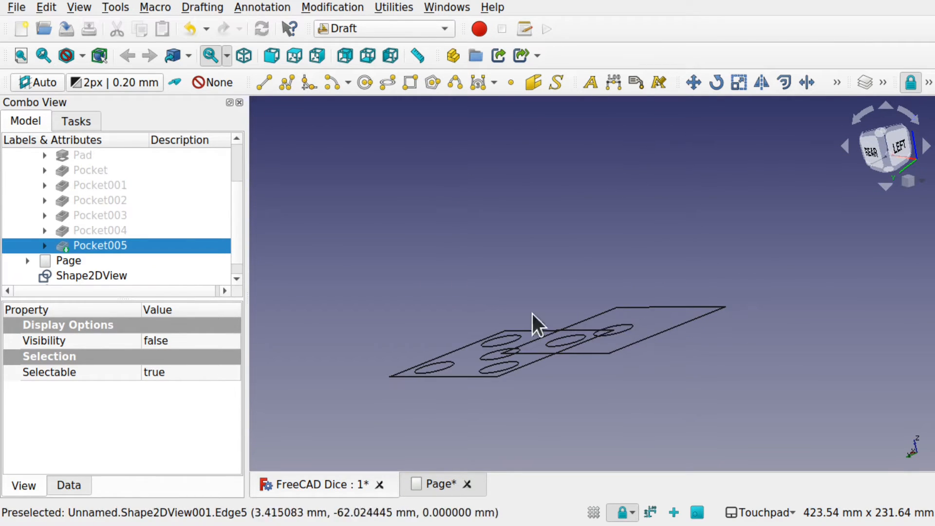
{"action": "scroll", "coordinate": [234, 218], "scroll_direction": "down", "scroll_amount": 1}
{"action": "left_click", "coordinate": [146, 276]}
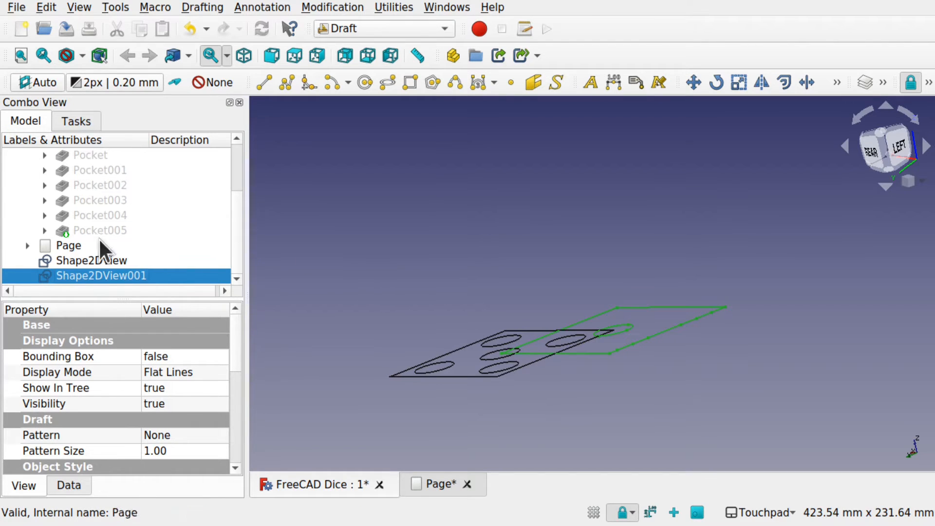
- Show Pocket005 again and orient the dice to the Left view facing the two-dot face
{"action": "scroll", "coordinate": [236, 219], "scroll_direction": "up", "scroll_amount": 5}
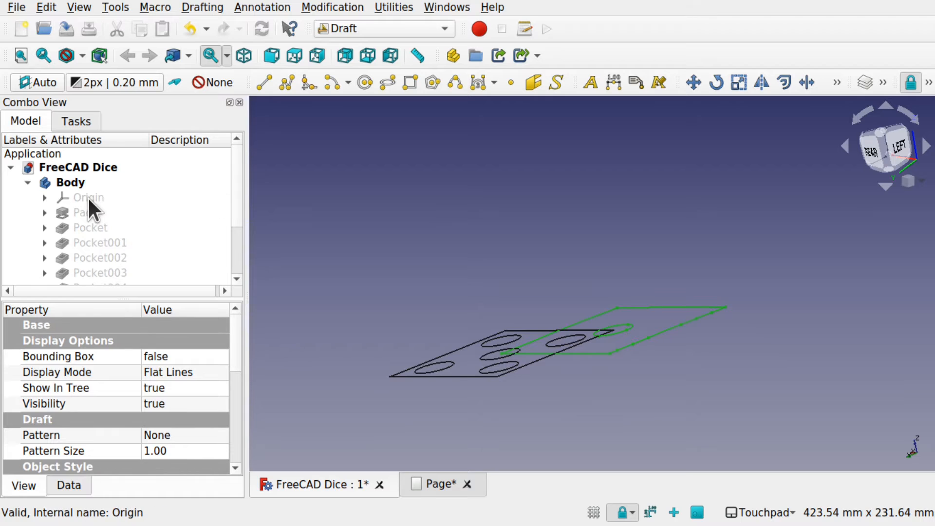
{"action": "scroll", "coordinate": [240, 215], "scroll_direction": "down", "scroll_amount": 5}
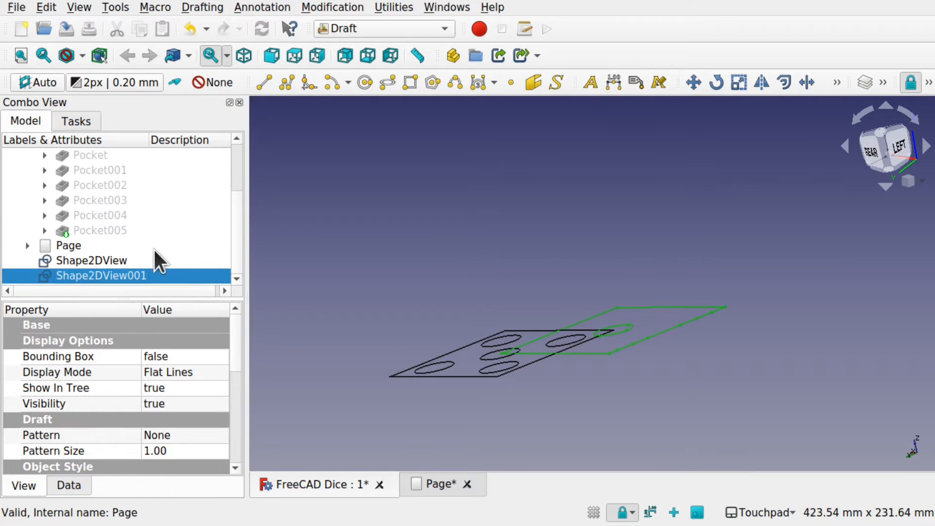
{"action": "left_click", "coordinate": [101, 229]}
{"action": "key", "text": "space"}
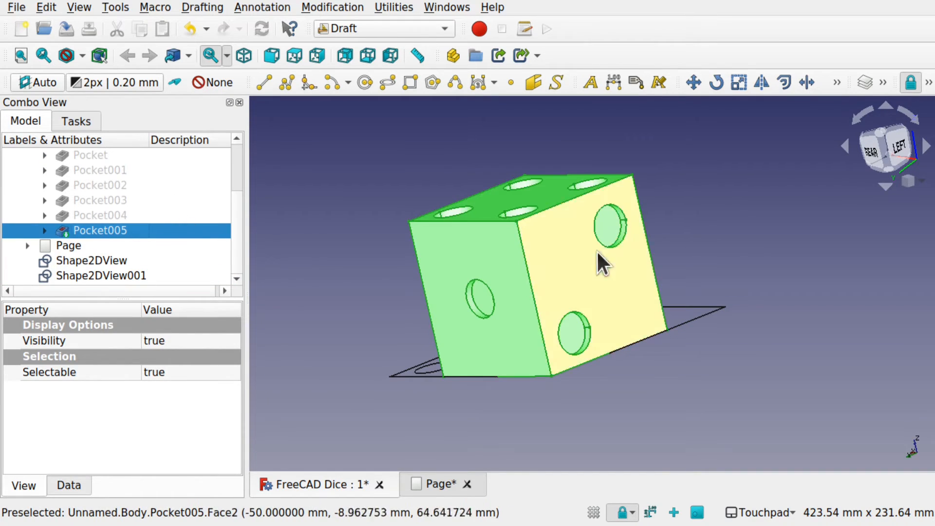
{"action": "middle_click_drag", "start_coordinate": [601, 261], "coordinate": [463, 337]}
{"action": "left_click", "coordinate": [463, 338]}
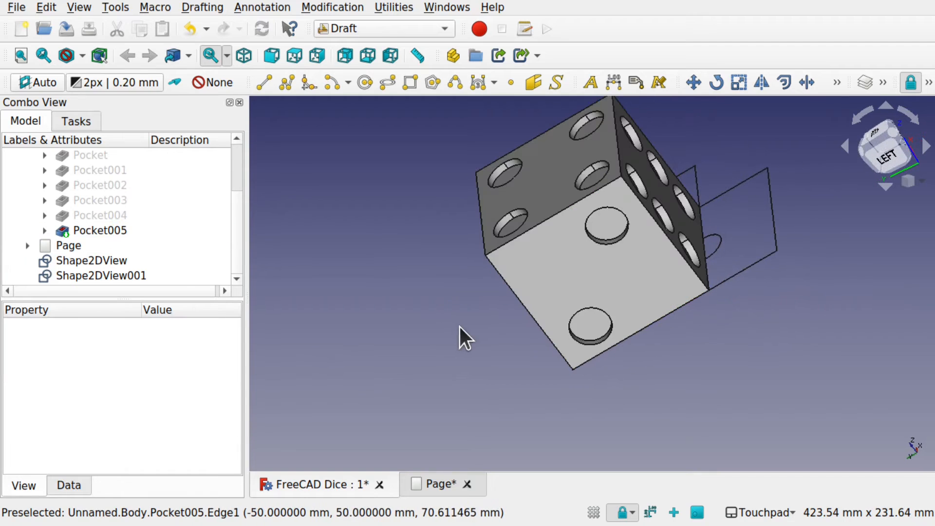
{"action": "left_click", "coordinate": [881, 156]}
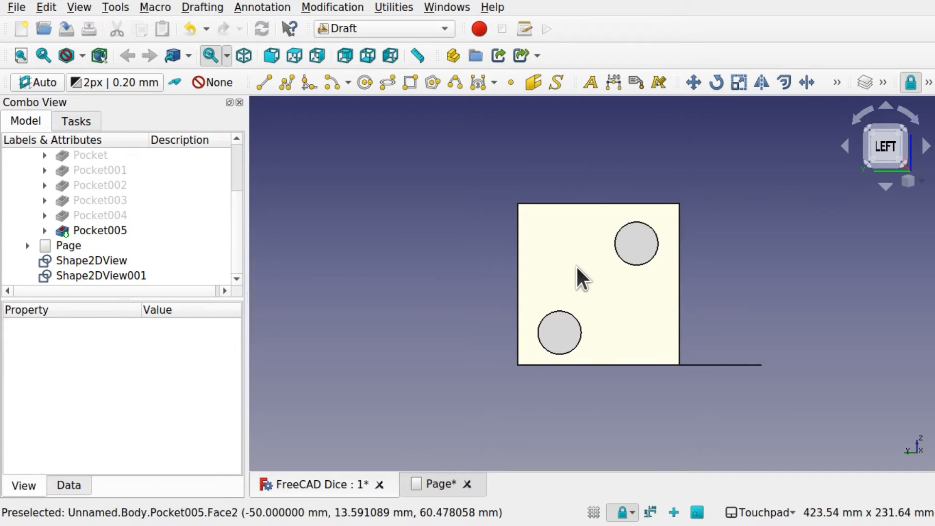
- Create a Shape 2D view of Pocket005 from the Left view and hide the solid to expose the projections
{"action": "left_click", "coordinate": [582, 280]}
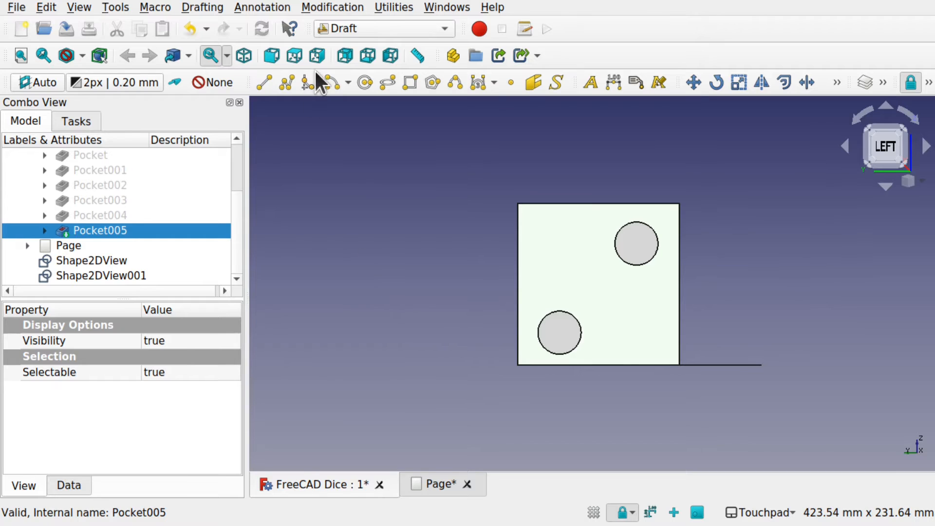
{"action": "left_click", "coordinate": [313, 6]}
{"action": "left_click", "coordinate": [368, 372]}
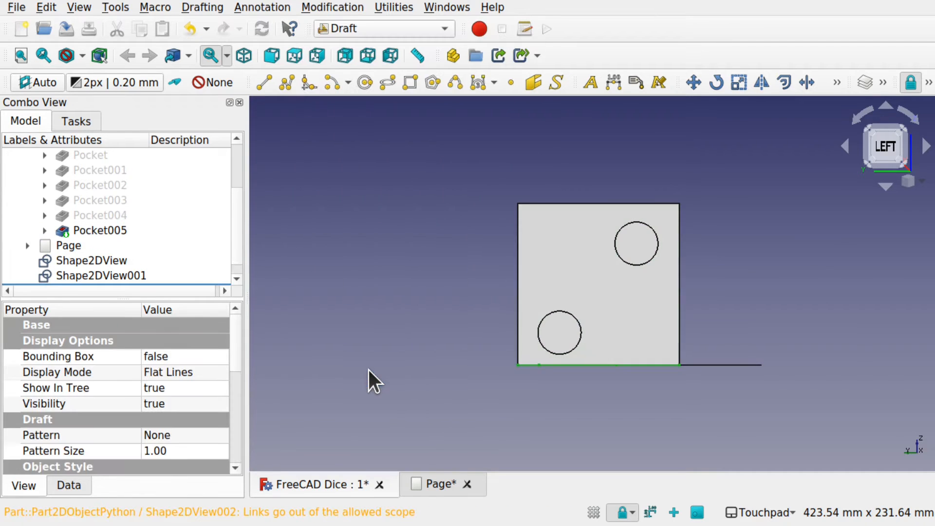
{"action": "left_click", "coordinate": [595, 301]}
{"action": "key", "text": "space"}
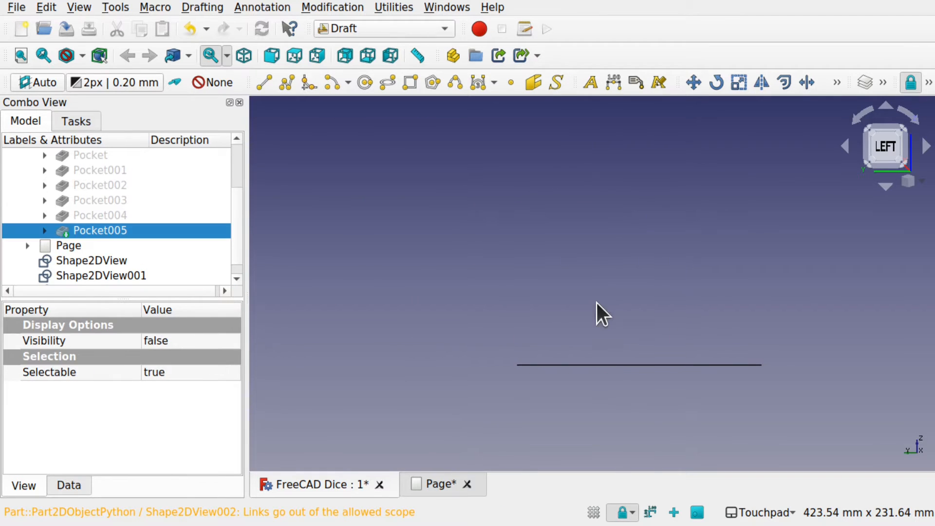
{"action": "left_click_drag", "start_coordinate": [597, 303], "coordinate": [439, 353], "text": "shift"}
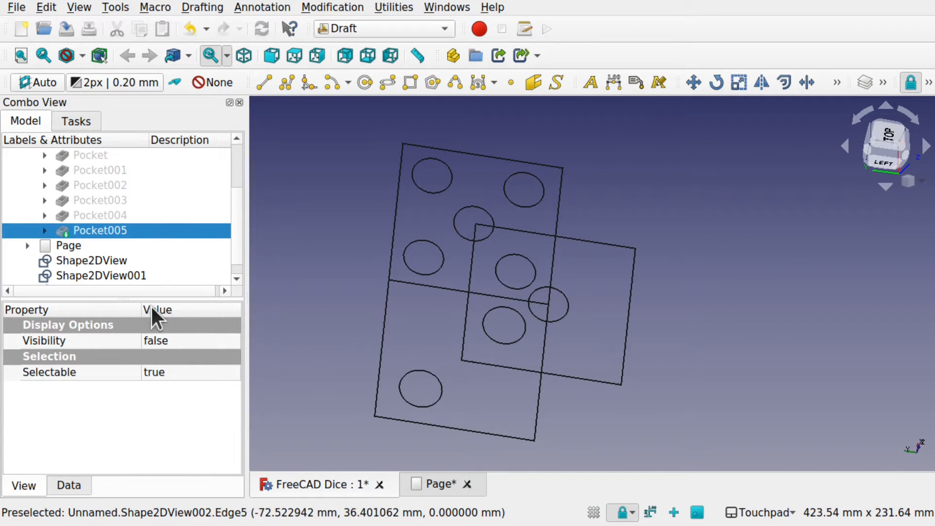
- Try moving the five-dot projection Shape2DView 3 mm along x and reset its x position to 0 mm
{"action": "left_click", "coordinate": [112, 264]}
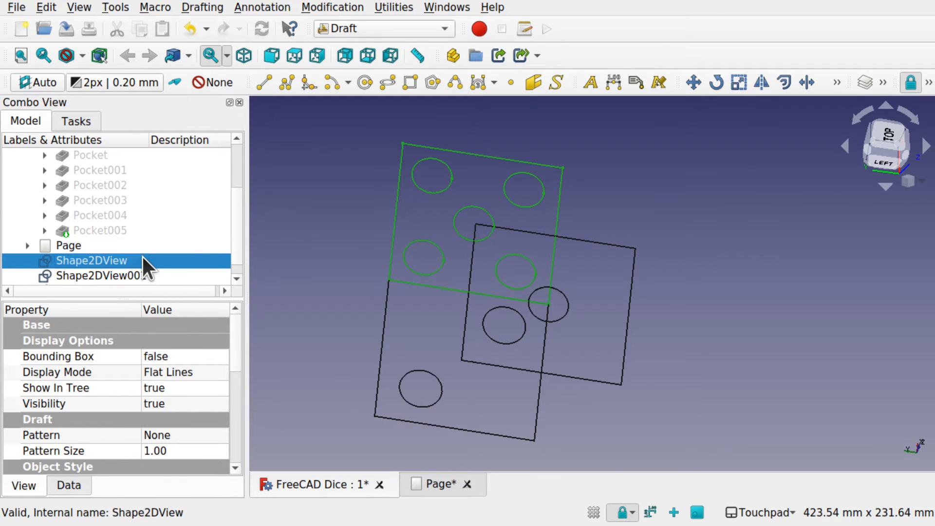
{"action": "left_click", "coordinate": [69, 484]}
{"action": "left_click", "coordinate": [12, 388]}
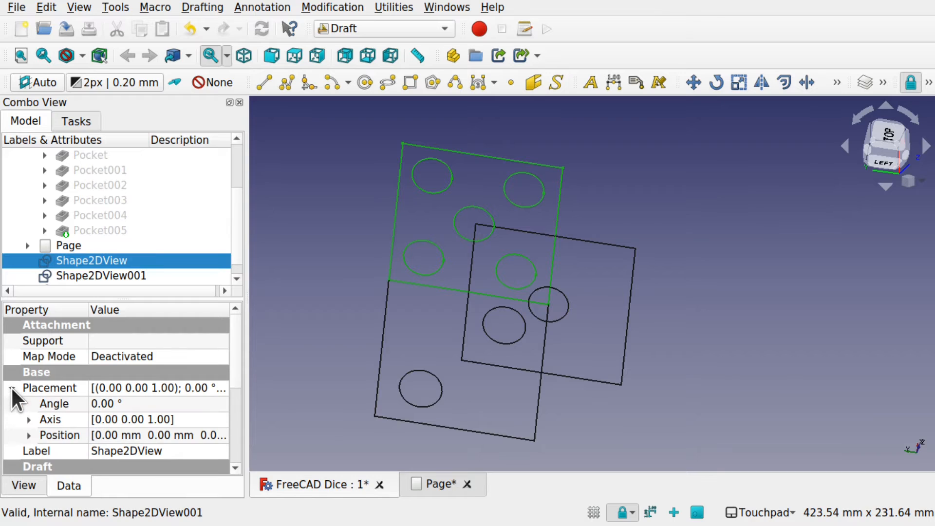
{"action": "left_click", "coordinate": [28, 435]}
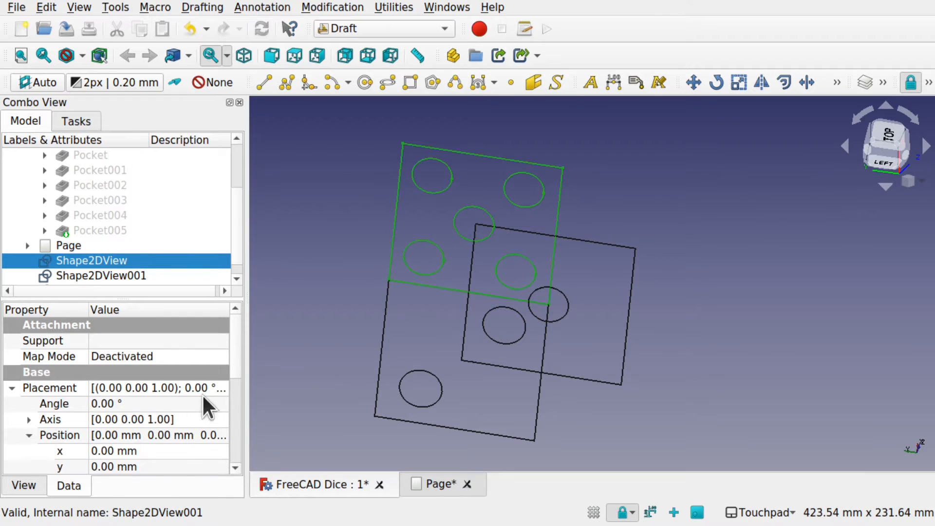
{"action": "scroll", "coordinate": [239, 400], "scroll_direction": "down", "scroll_amount": 2}
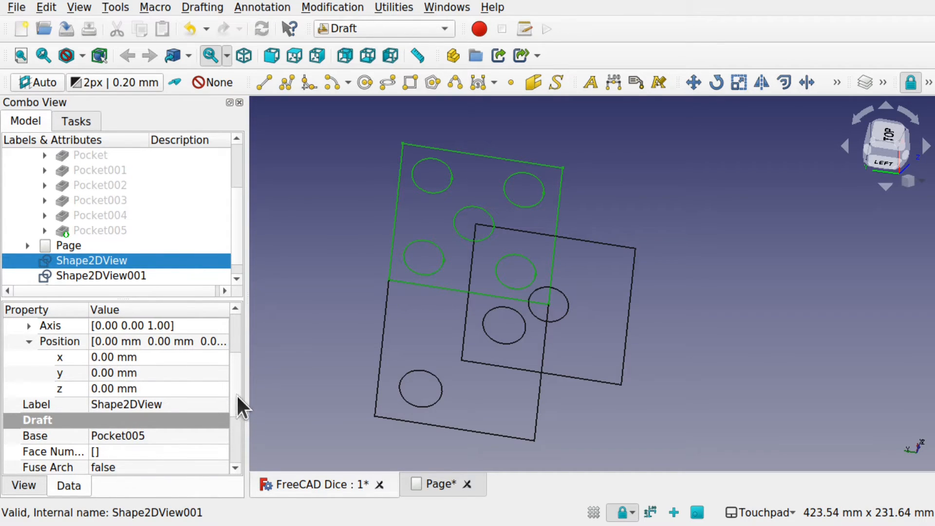
{"action": "left_click", "coordinate": [158, 357]}
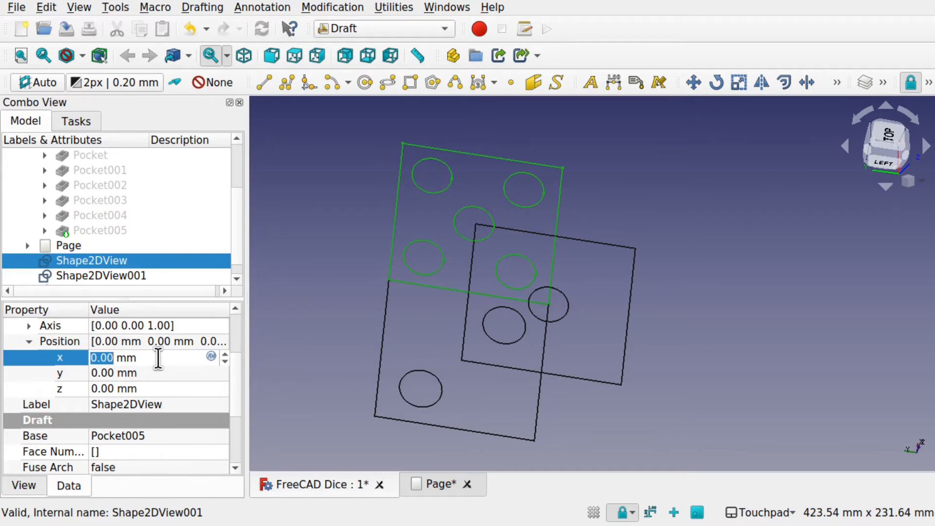
{"action": "type", "text": "1"}
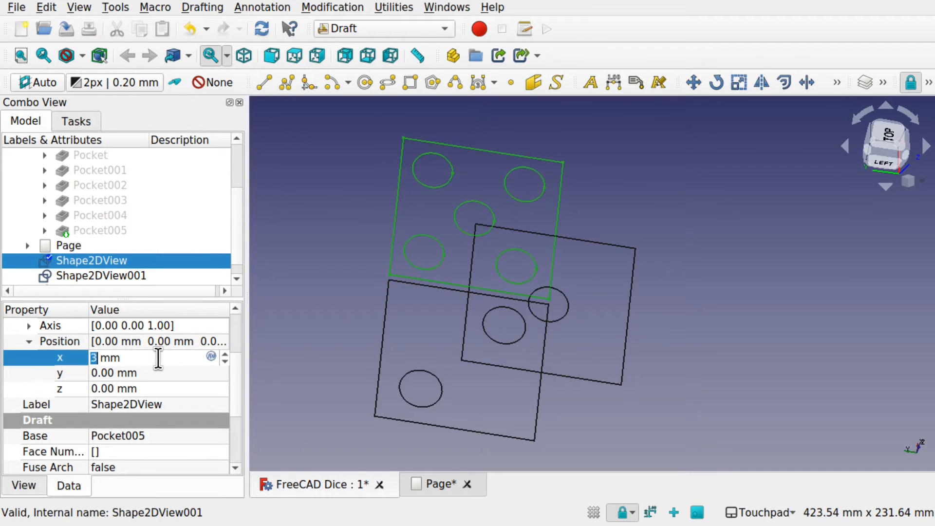
{"action": "type", "text": "0"}
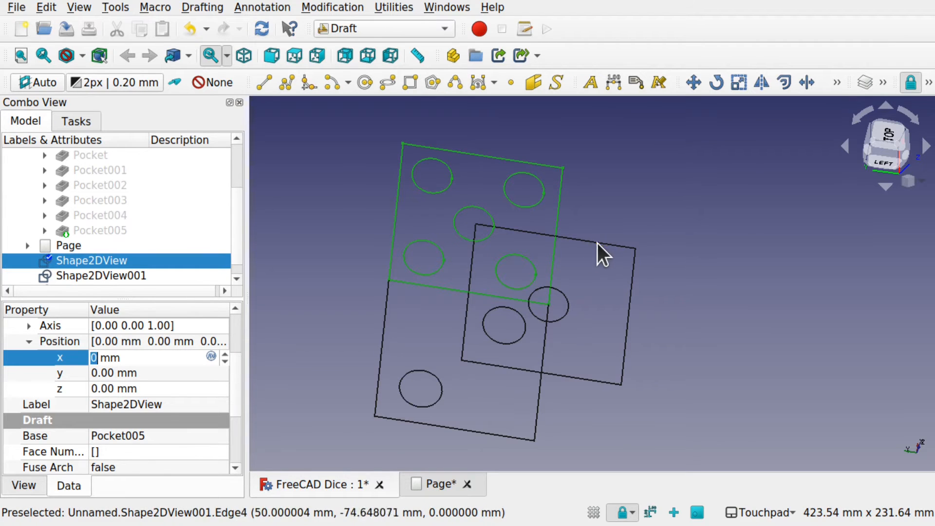
{"action": "left_click", "coordinate": [604, 254]}
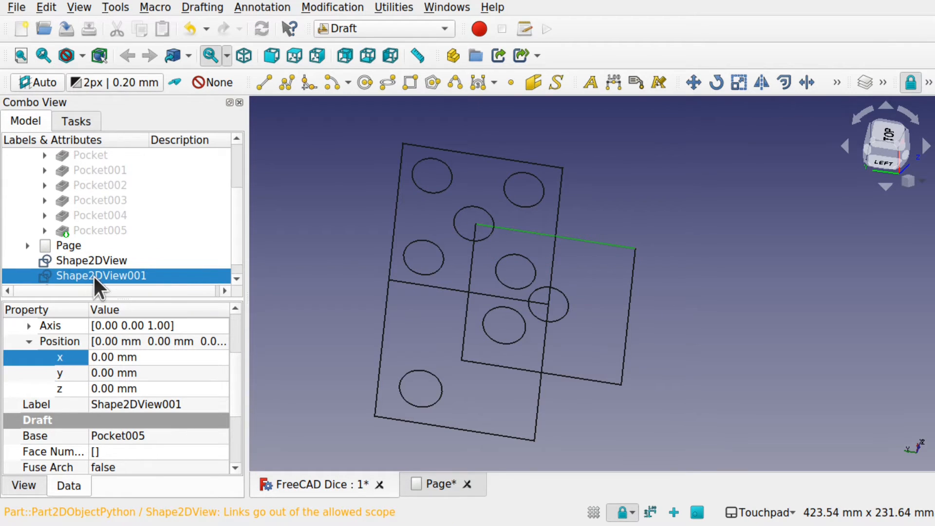
- Set the position of the one-dot projection Shape2DView001 to -50 mm in x and -50 mm in y
{"action": "left_click", "coordinate": [165, 358]}
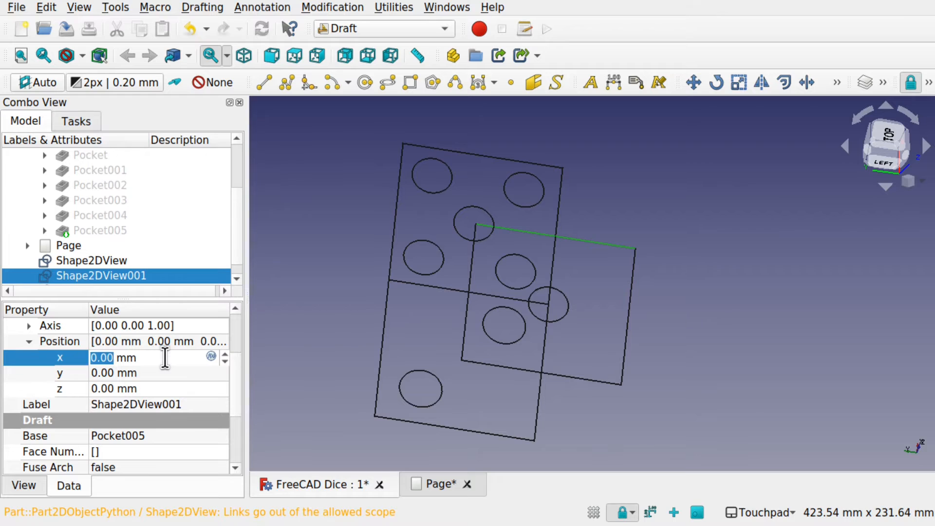
{"action": "scroll", "coordinate": [165, 358], "scroll_direction": "down", "scroll_amount": 20}
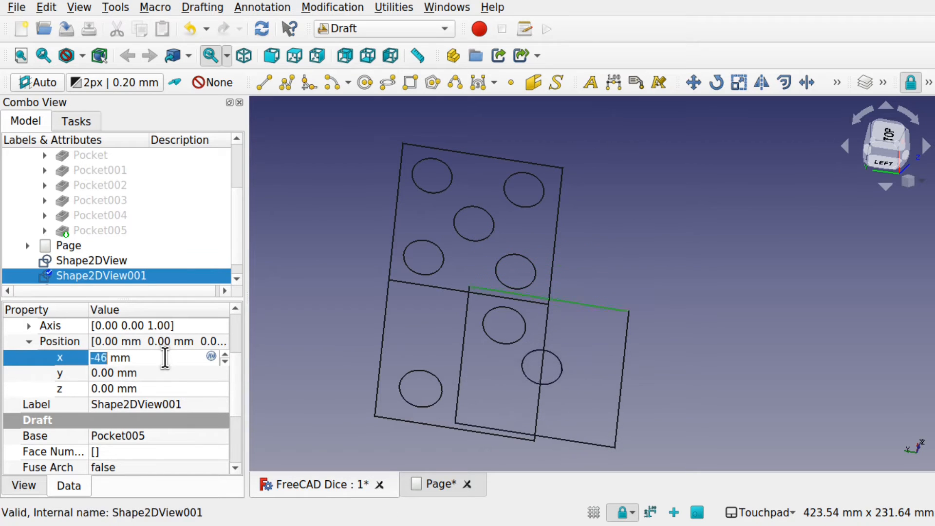
{"action": "scroll", "coordinate": [165, 358], "scroll_direction": "down", "scroll_amount": 4}
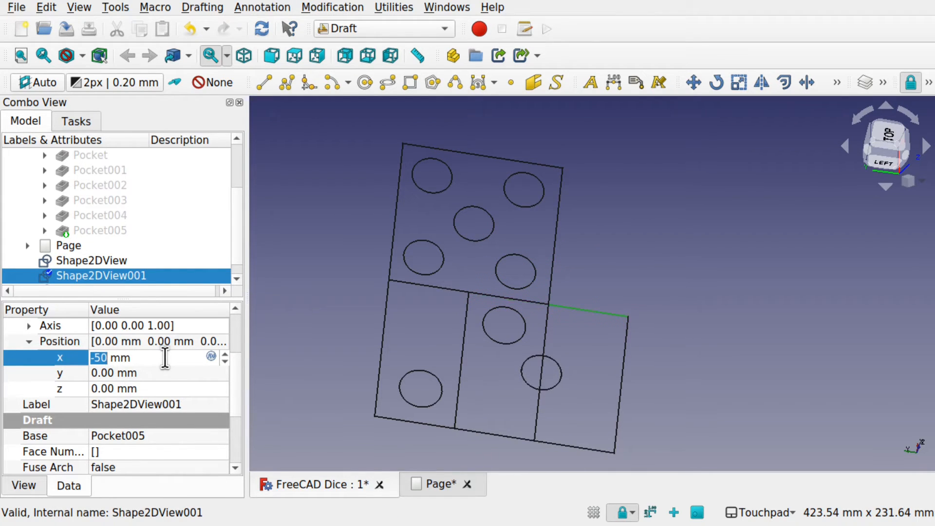
{"action": "left_click", "coordinate": [160, 373]}
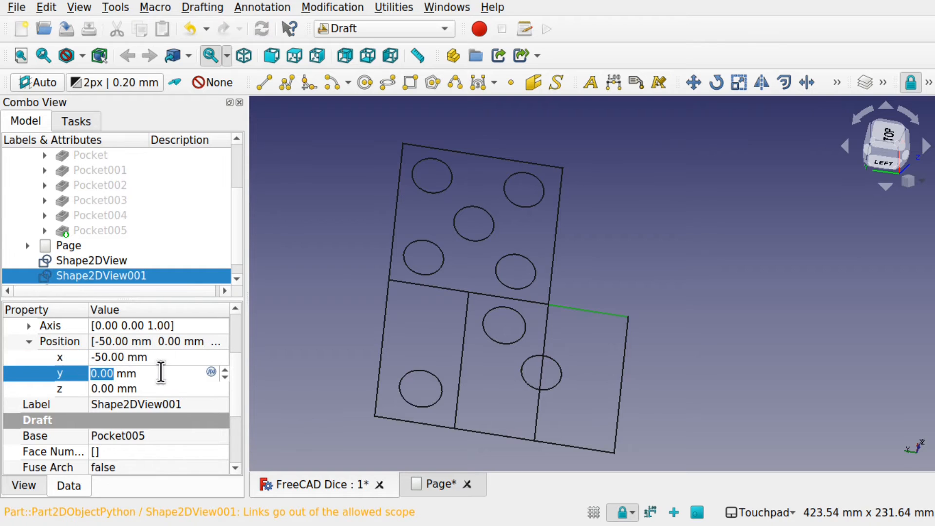
{"action": "type", "text": "50"}
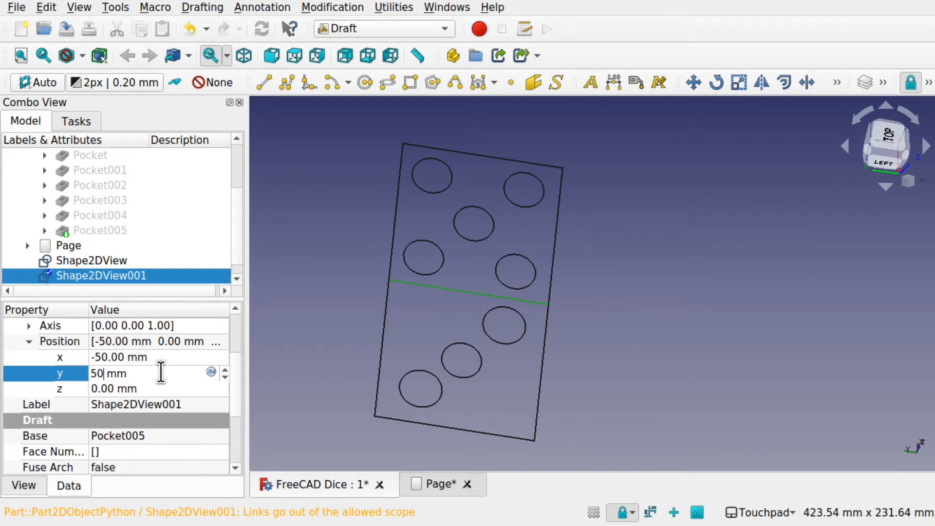
{"action": "key", "text": "Left"}
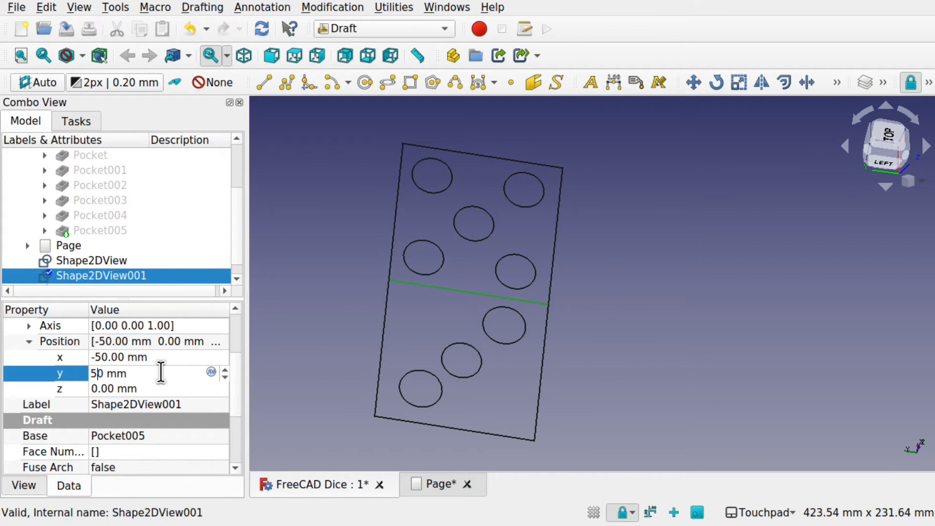
{"action": "type", "text": "-"}
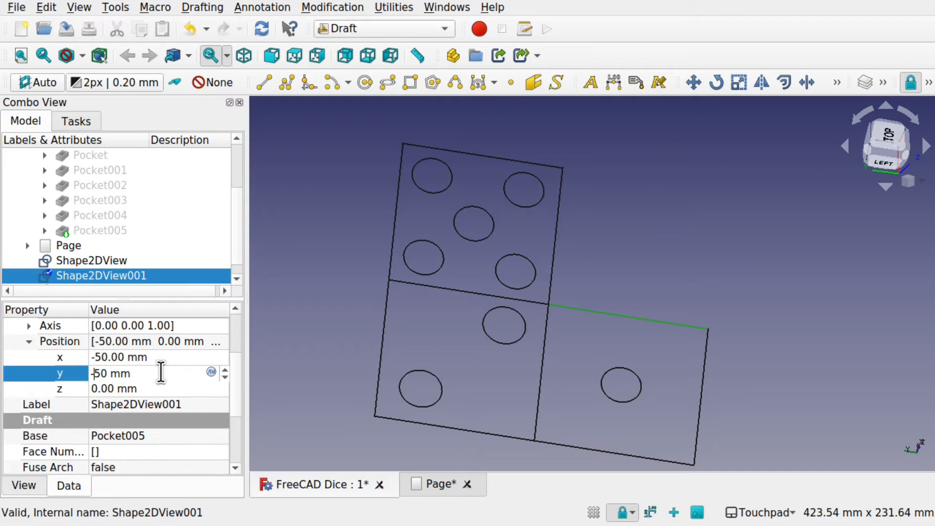
{"action": "left_click", "coordinate": [606, 244]}
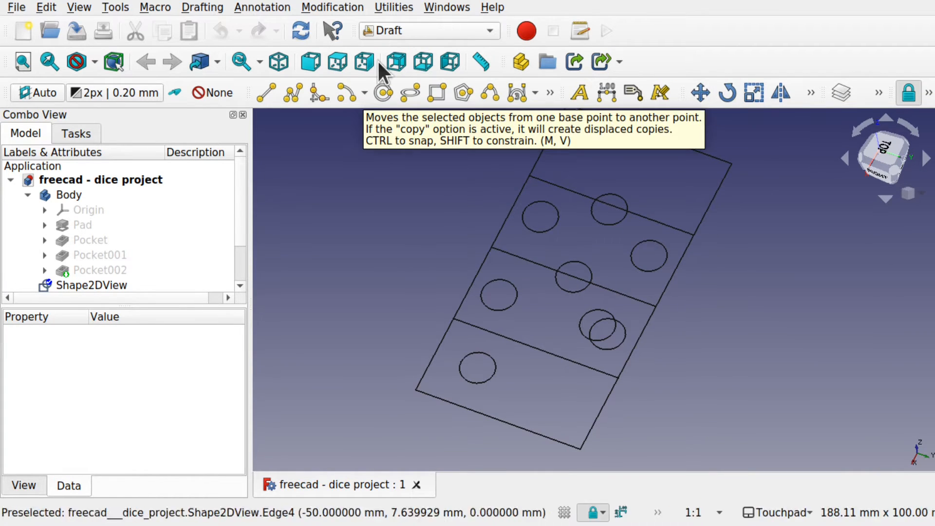
{"action": "left_click", "coordinate": [316, 6]}
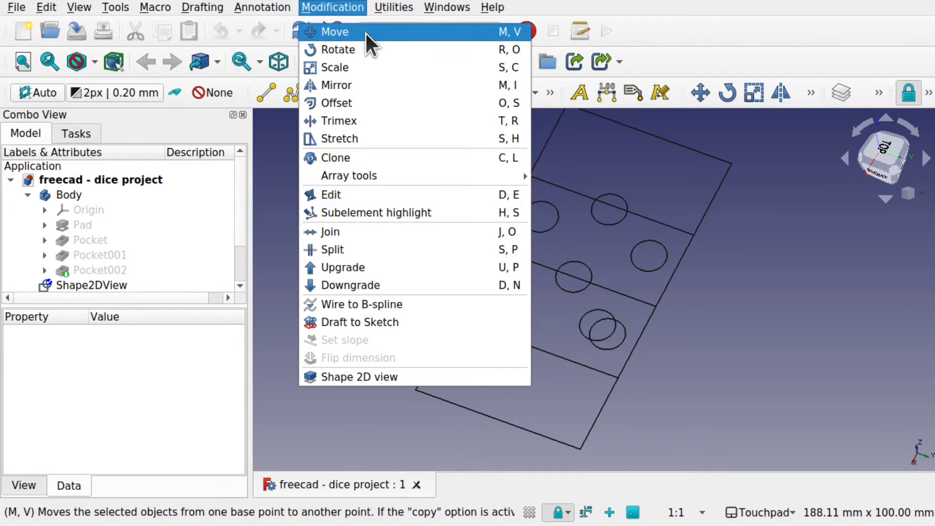
{"action": "left_click", "coordinate": [691, 322]}
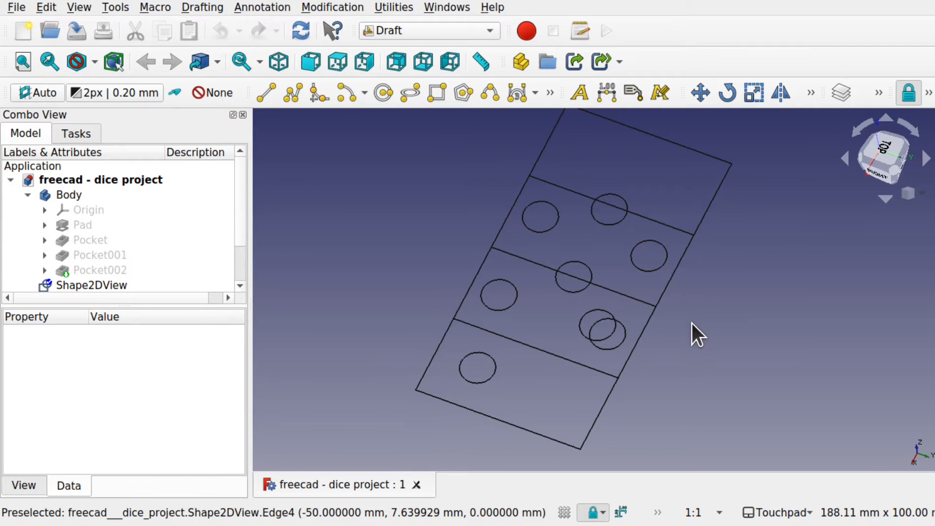
- Orient the dice project to the Top view, set the working plane to Top (XY) and display the grid
{"action": "left_click", "coordinate": [881, 144]}
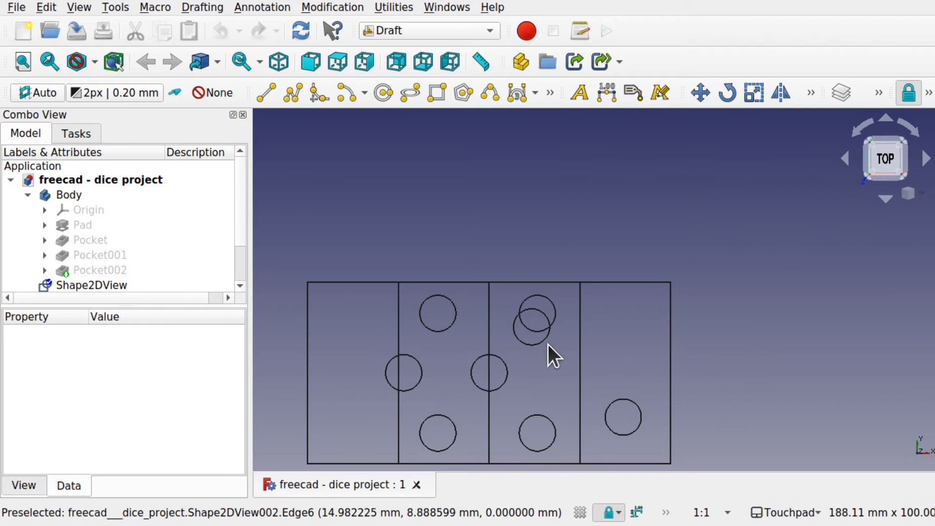
{"action": "mouse_move", "coordinate": [551, 346]}
{"action": "middle_mouse_down", "text": "shift"}
{"action": "mouse_move", "coordinate": [643, 257]}
{"action": "mouse_move", "coordinate": [646, 236]}
{"action": "middle_mouse_up", "text": "shift"}
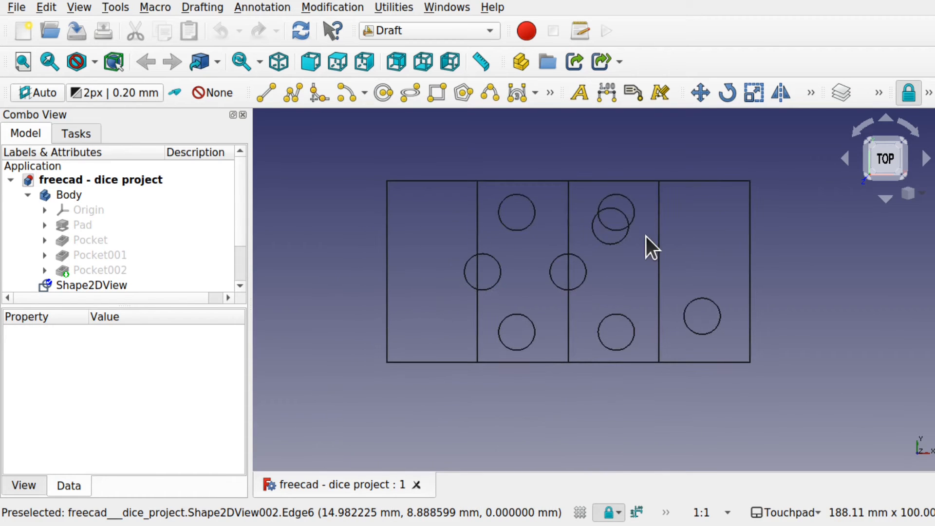
{"action": "left_click", "coordinate": [394, 5]}
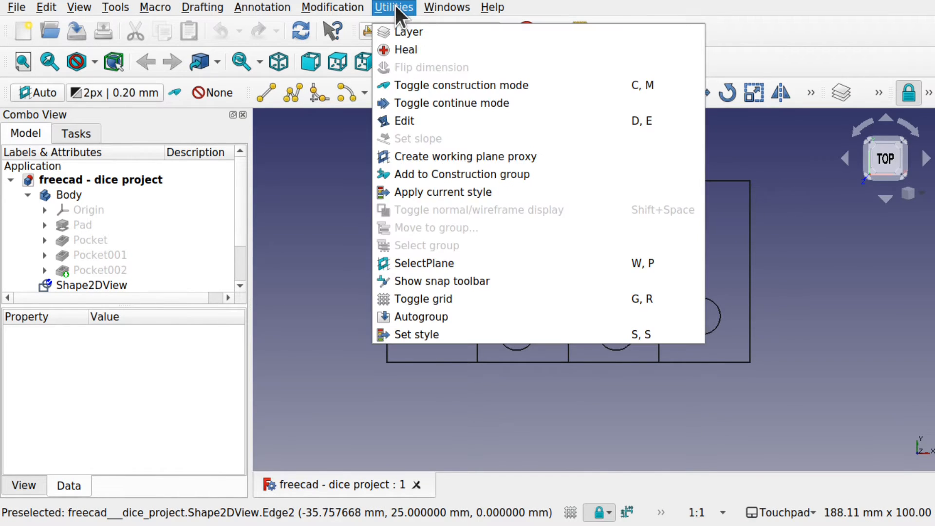
{"action": "left_click", "coordinate": [436, 266]}
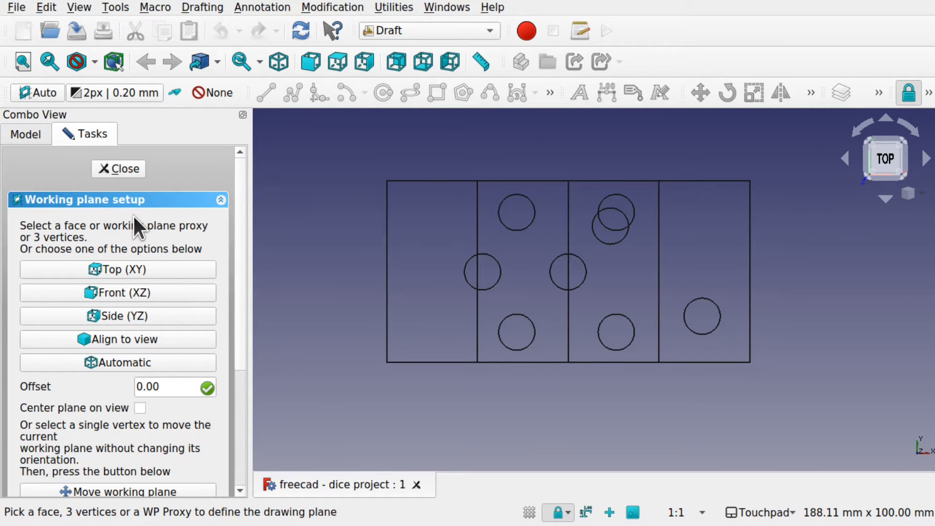
{"action": "left_click", "coordinate": [119, 269]}
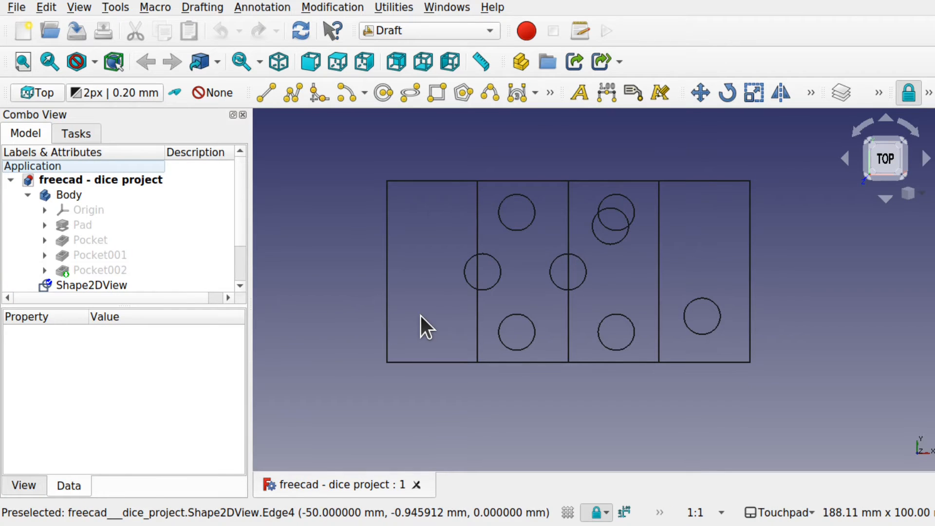
{"action": "left_click", "coordinate": [568, 512]}
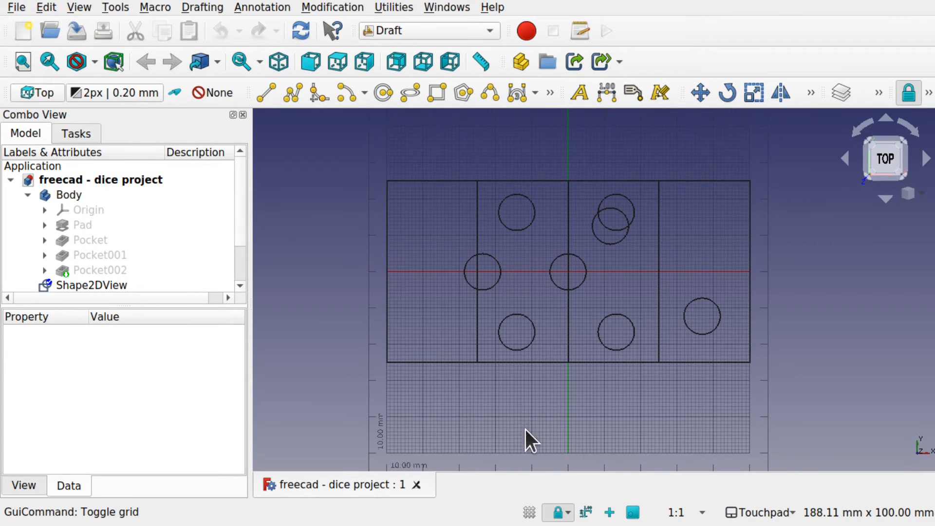
- Try the Front (XZ) working plane from the Front view and inspect the grid's orientation against the projections
{"action": "mouse_move", "coordinate": [526, 429]}
{"action": "left_mouse_down", "text": "shift"}
{"action": "mouse_move", "coordinate": [517, 403]}
{"action": "mouse_move", "coordinate": [538, 411]}
{"action": "left_mouse_up", "text": "shift"}
{"action": "left_click_drag", "start_coordinate": [563, 369], "coordinate": [577, 281], "text": "shift"}
{"action": "mouse_move", "coordinate": [568, 341]}
{"action": "left_mouse_down", "text": "shift"}
{"action": "mouse_move", "coordinate": [587, 321]}
{"action": "mouse_move", "coordinate": [578, 217]}
{"action": "left_mouse_up", "text": "shift"}
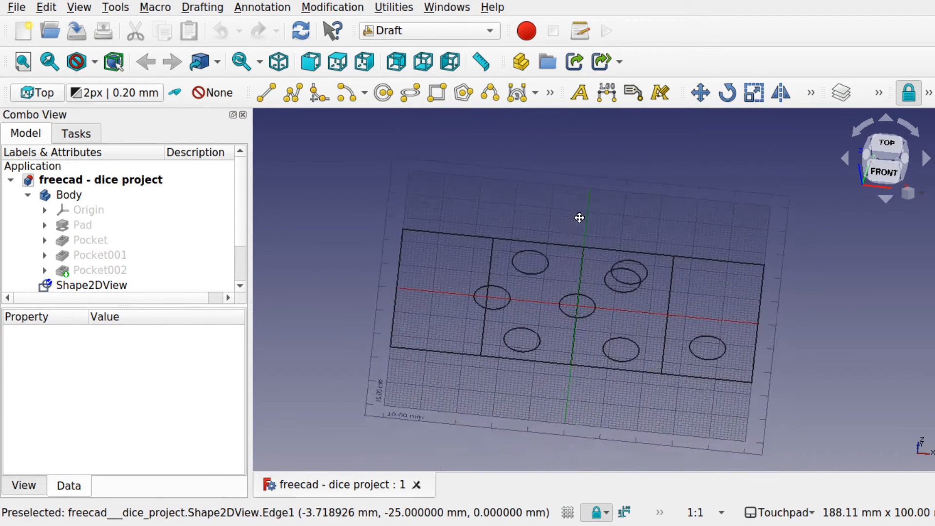
{"action": "left_click", "coordinate": [882, 178]}
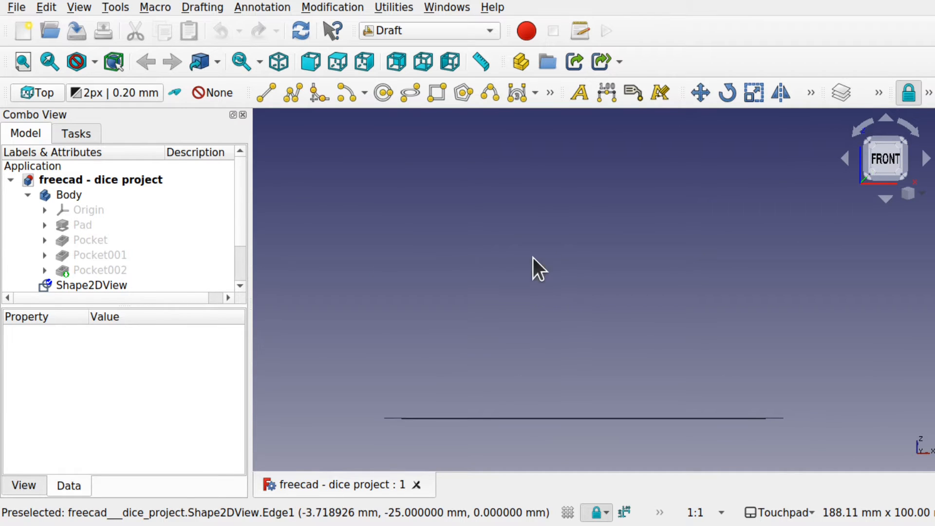
{"action": "left_click", "coordinate": [388, 6]}
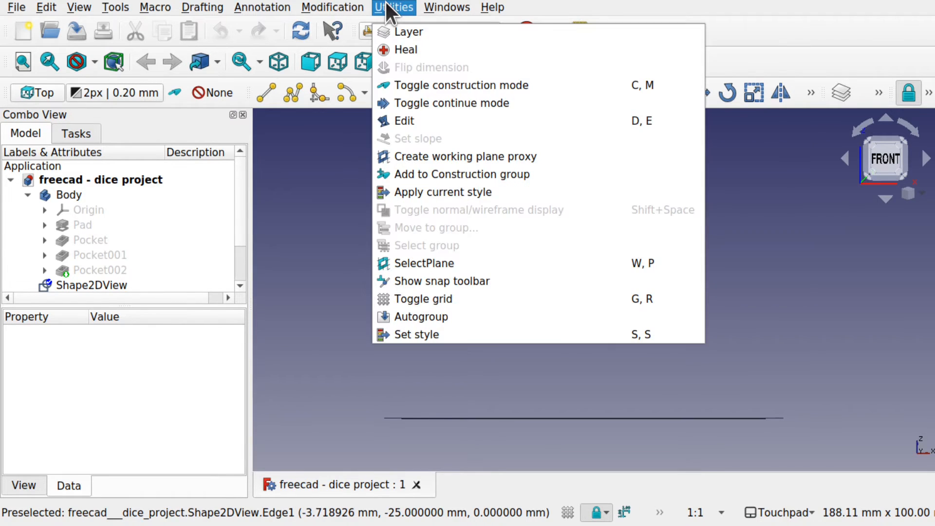
{"action": "left_click", "coordinate": [438, 263]}
{"action": "left_click", "coordinate": [147, 291]}
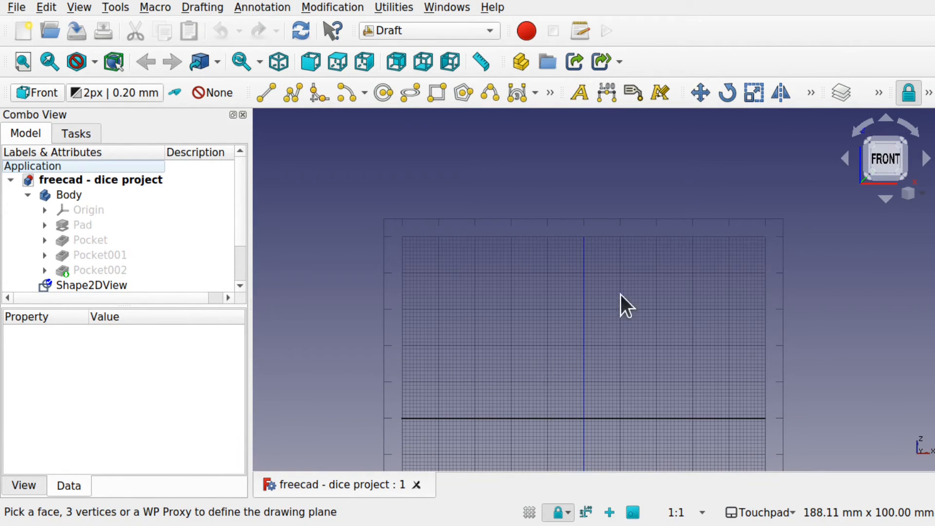
{"action": "left_click_drag", "start_coordinate": [620, 295], "coordinate": [667, 421], "text": "alt"}
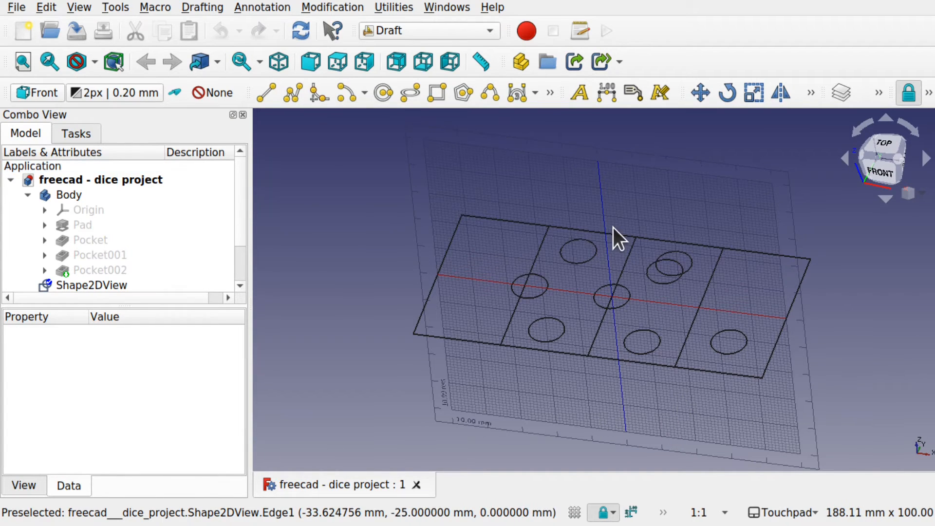
- Set the working plane back to Top (XY) so the grid lies in the plane of the projections
{"action": "left_click", "coordinate": [393, 8]}
{"action": "left_click", "coordinate": [458, 263]}
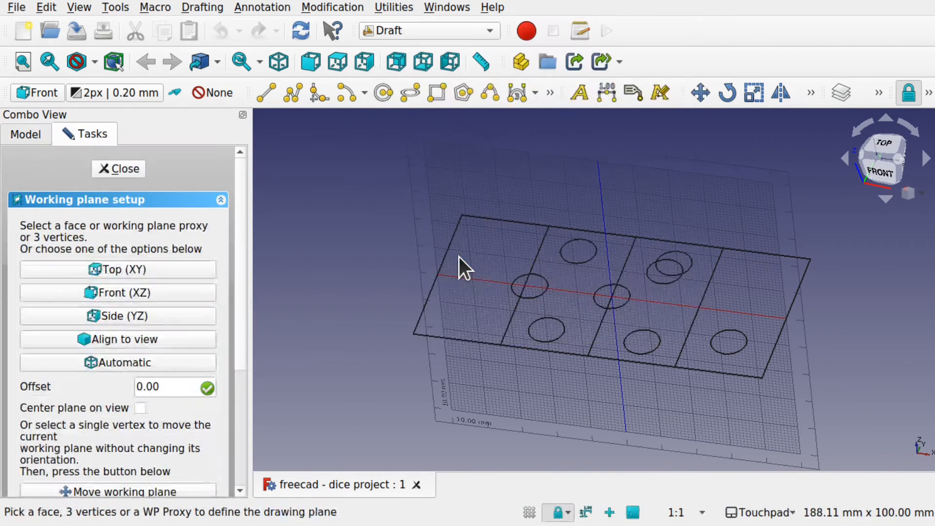
{"action": "left_click", "coordinate": [85, 271]}
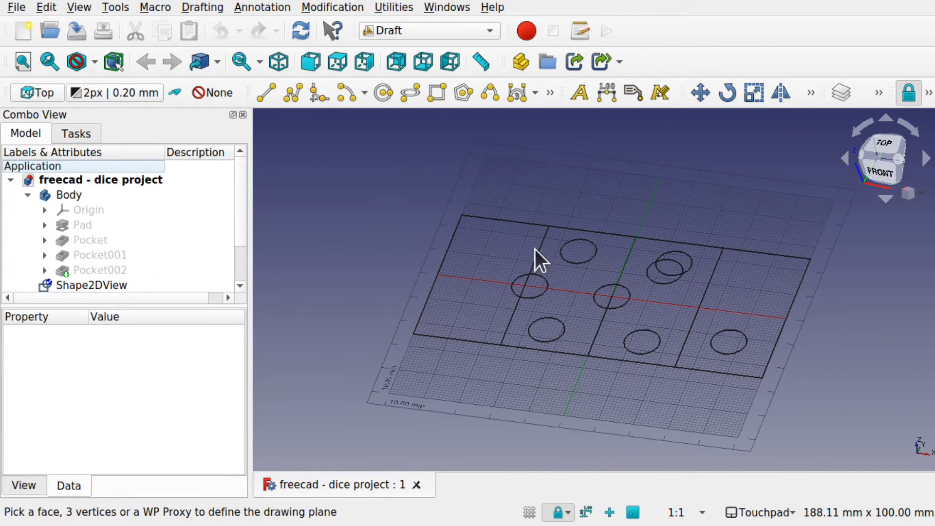
- Move the one-dot projection Shape2DView 25 mm in x and 50 mm in y, from its lower-left corner to Shape2DView001's upper-left corner
{"action": "mouse_move", "coordinate": [597, 352]}
{"action": "middle_mouse_down"}
{"action": "mouse_move", "coordinate": [613, 363]}
{"action": "mouse_move", "coordinate": [649, 359]}
{"action": "mouse_move", "coordinate": [553, 352]}
{"action": "middle_mouse_up"}
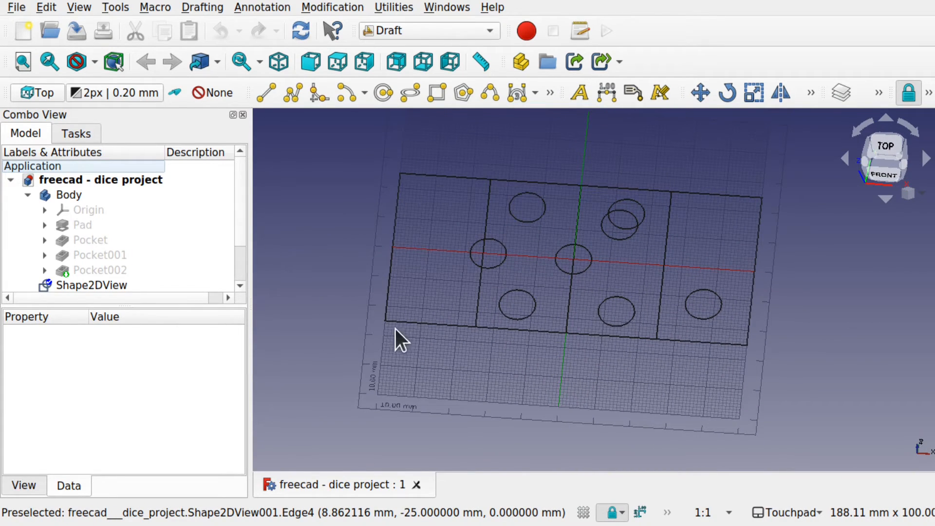
{"action": "left_click", "coordinate": [415, 325]}
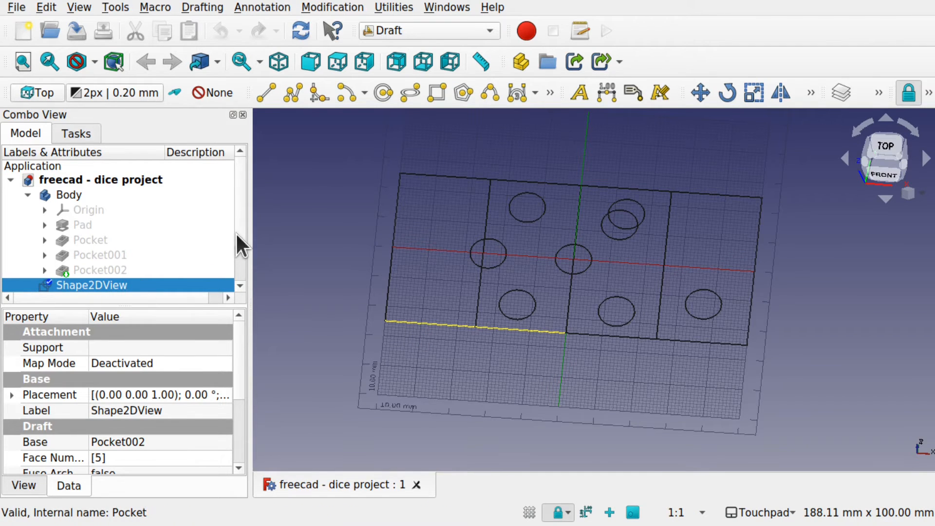
{"action": "left_click_drag", "start_coordinate": [236, 233], "coordinate": [239, 247]}
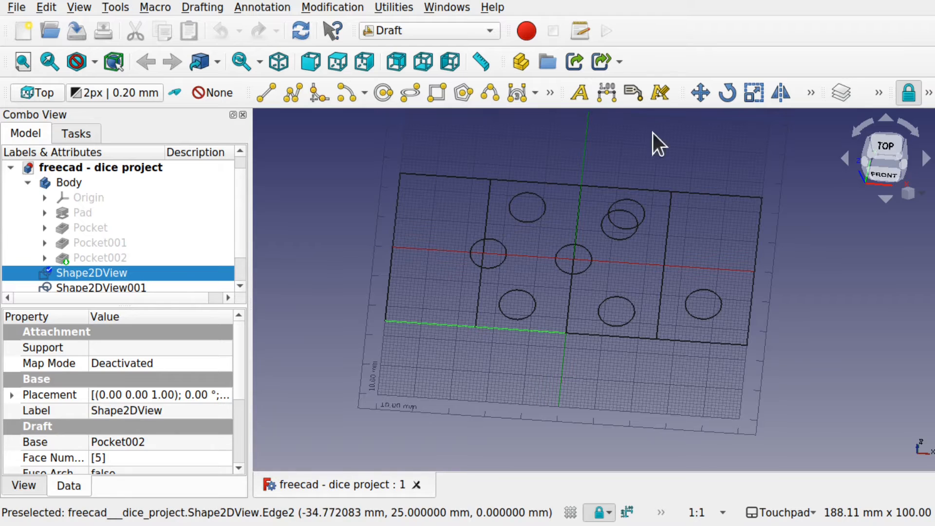
{"action": "left_click", "coordinate": [346, 5]}
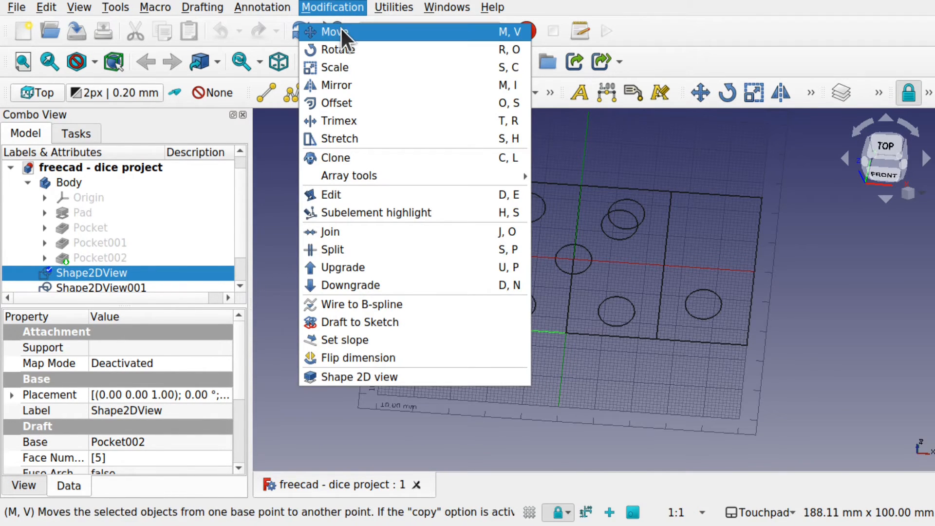
{"action": "left_click", "coordinate": [341, 29]}
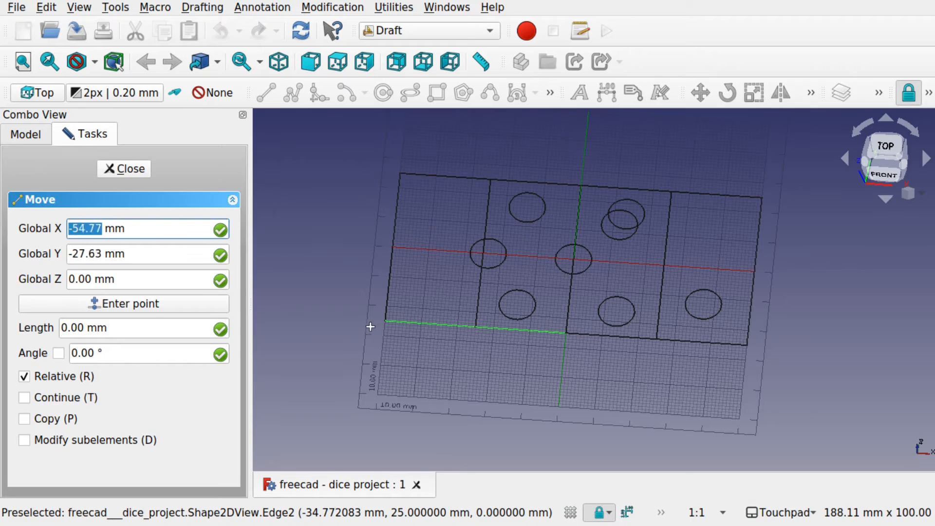
{"action": "left_click", "coordinate": [387, 321]}
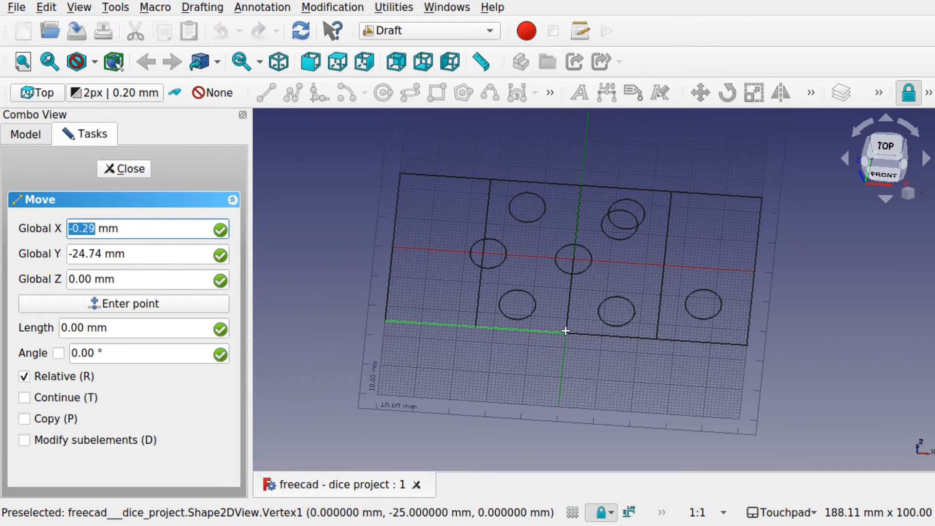
{"action": "left_click", "coordinate": [385, 320]}
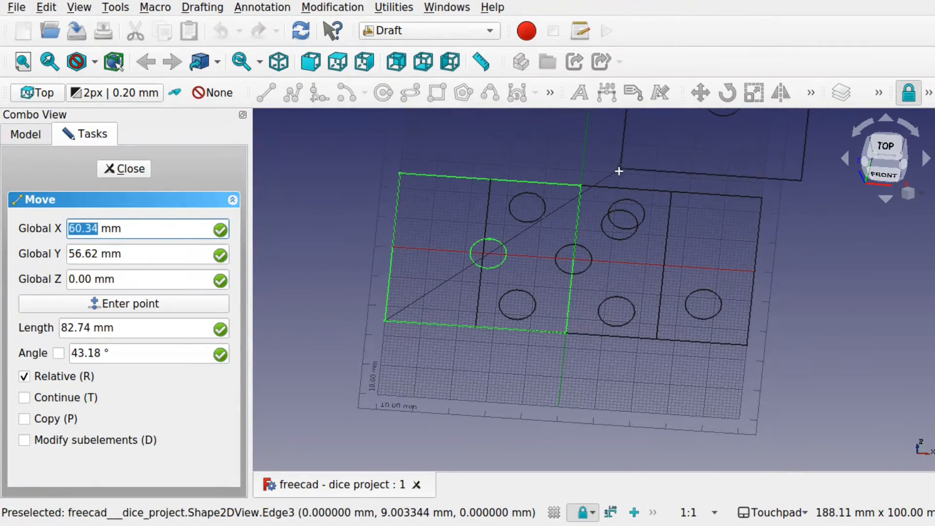
{"action": "middle_click_drag", "start_coordinate": [615, 177], "coordinate": [571, 306], "text": "shift"}
{"action": "mouse_move", "coordinate": [628, 279]}
{"action": "middle_mouse_down", "text": "shift"}
{"action": "mouse_move", "coordinate": [653, 267]}
{"action": "mouse_move", "coordinate": [599, 248]}
{"action": "mouse_move", "coordinate": [519, 280]}
{"action": "mouse_move", "coordinate": [693, 248]}
{"action": "mouse_move", "coordinate": [630, 270]}
{"action": "mouse_move", "coordinate": [628, 239]}
{"action": "mouse_move", "coordinate": [651, 226]}
{"action": "middle_mouse_up", "text": "shift"}
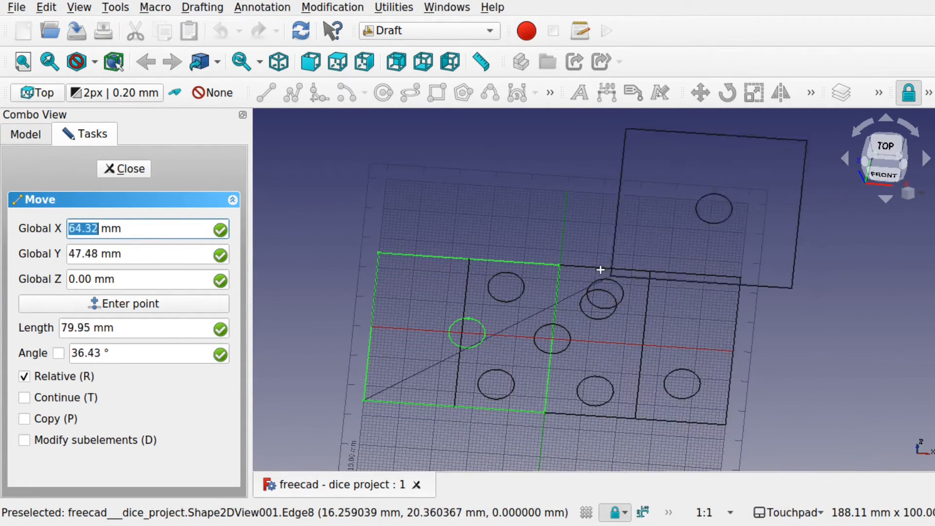
{"action": "middle_click_drag", "start_coordinate": [462, 239], "coordinate": [436, 252], "text": "shift"}
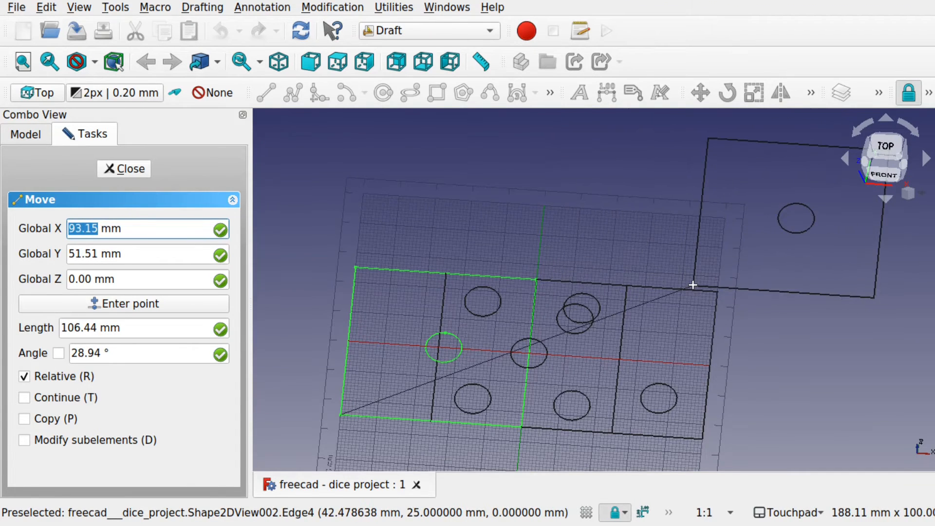
{"action": "left_click", "coordinate": [446, 277]}
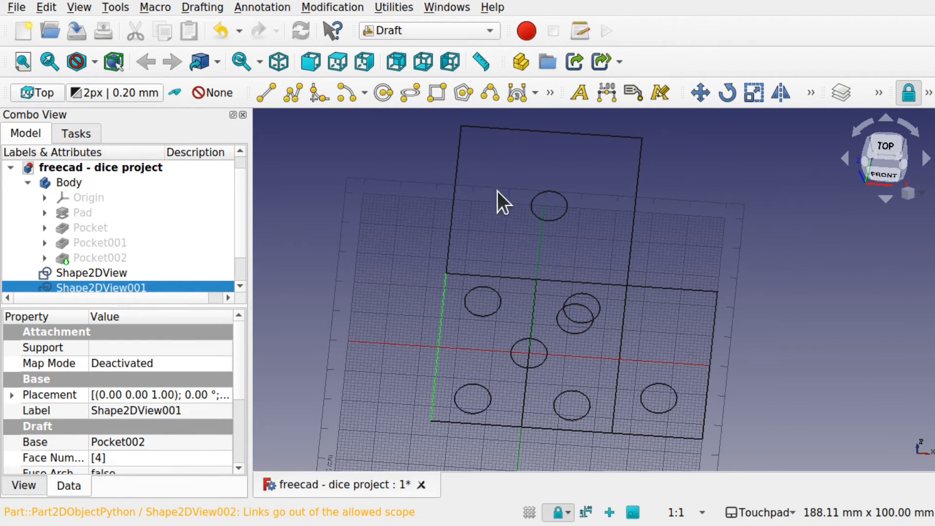
- Move the two-dot projection Shape2DView002 from its upper-right corner to the upper-left corner of the one-dot projection
{"action": "left_click", "coordinate": [686, 290]}
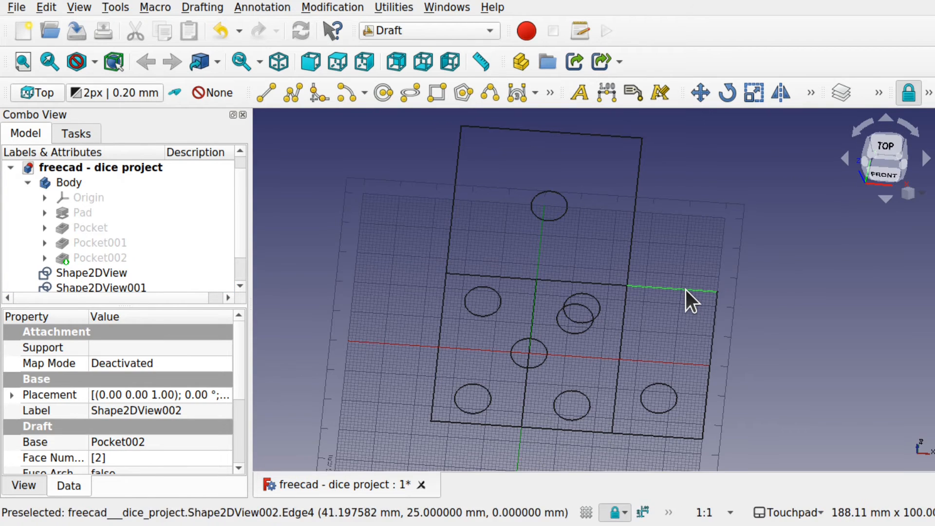
{"action": "scroll", "coordinate": [243, 236], "scroll_direction": "down", "scroll_amount": 1}
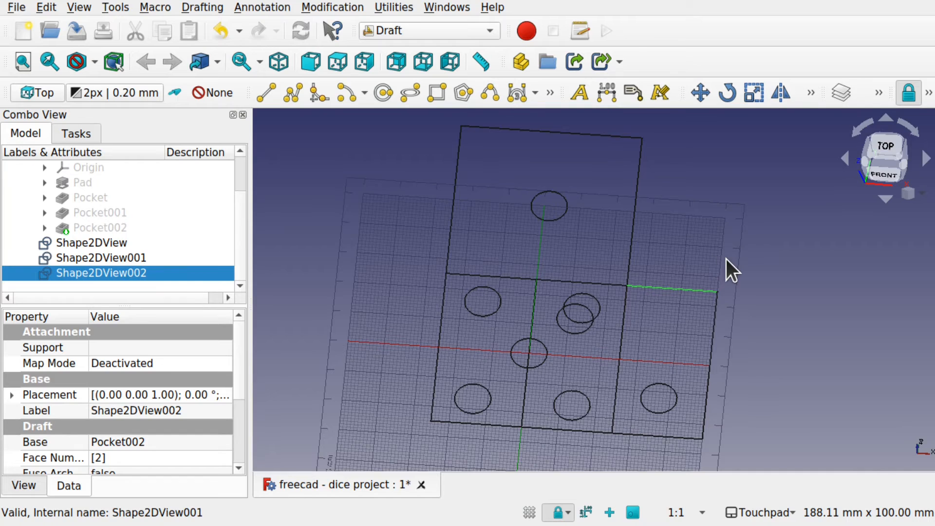
{"action": "left_click", "coordinate": [699, 92]}
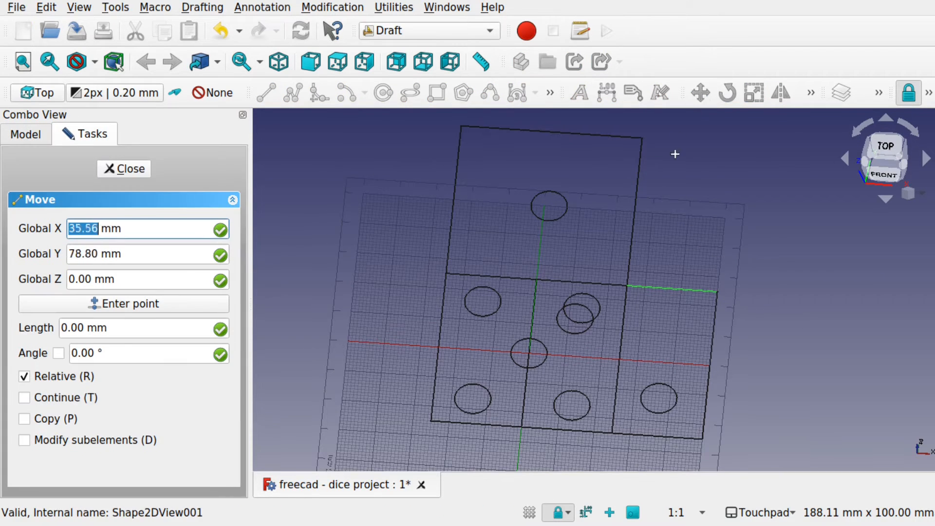
{"action": "left_click", "coordinate": [718, 292]}
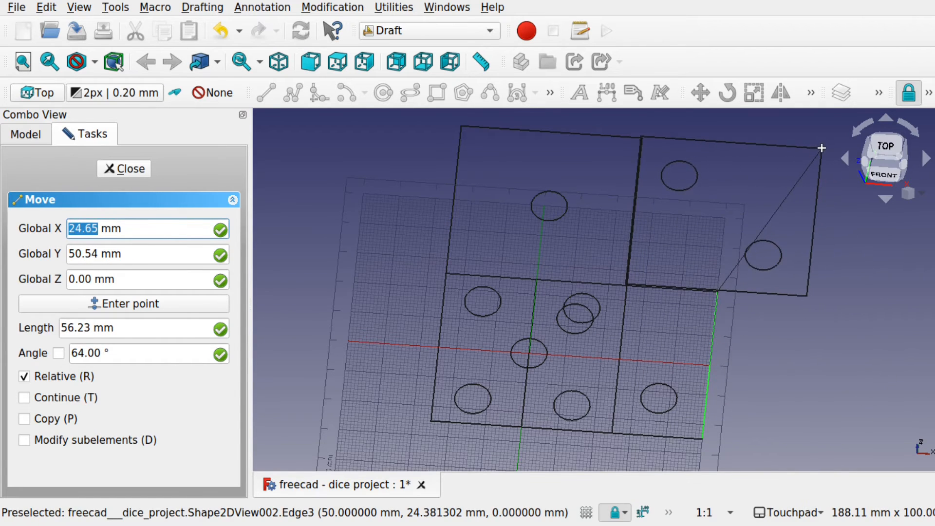
{"action": "left_click", "coordinate": [460, 128]}
{"action": "middle_click_drag", "start_coordinate": [569, 244], "coordinate": [606, 269], "text": "shift"}
{"action": "middle_click_drag", "start_coordinate": [562, 212], "coordinate": [605, 251], "text": "shift"}
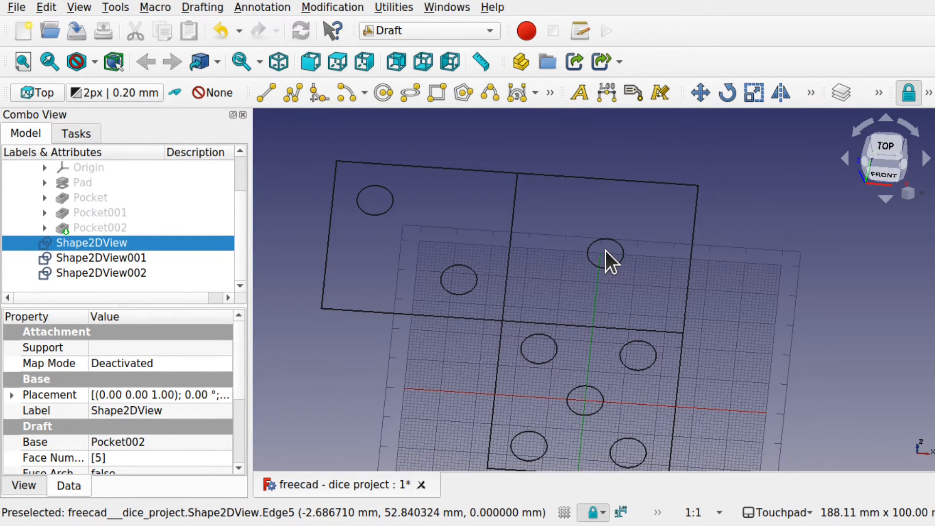
{"action": "left_click", "coordinate": [11, 395]}
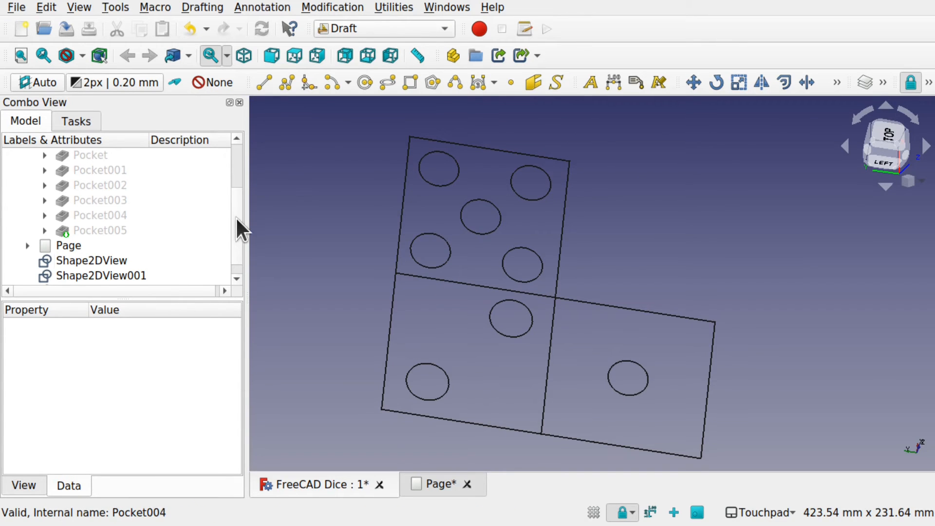
- Open the drawing page of the FreeCAD Dice document to view its projected dice views
{"action": "scroll", "coordinate": [236, 226], "scroll_direction": "down", "scroll_amount": 1}
{"action": "left_click", "coordinate": [118, 259]}
{"action": "double_click", "coordinate": [95, 233]}
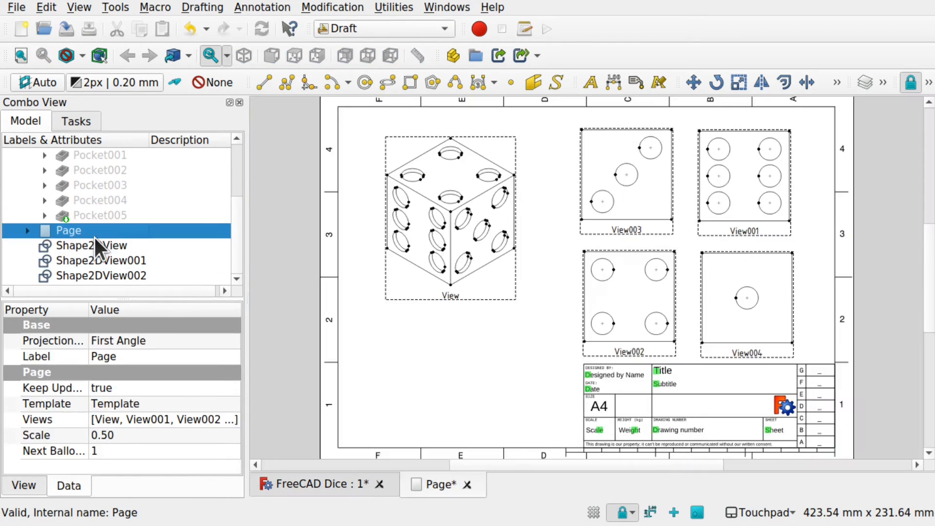
- Export Shape2DView, Shape2DView001 and Shape2DView002 together in Autodesk DXF 2D format as view2.dxf
{"action": "left_click", "coordinate": [118, 240]}
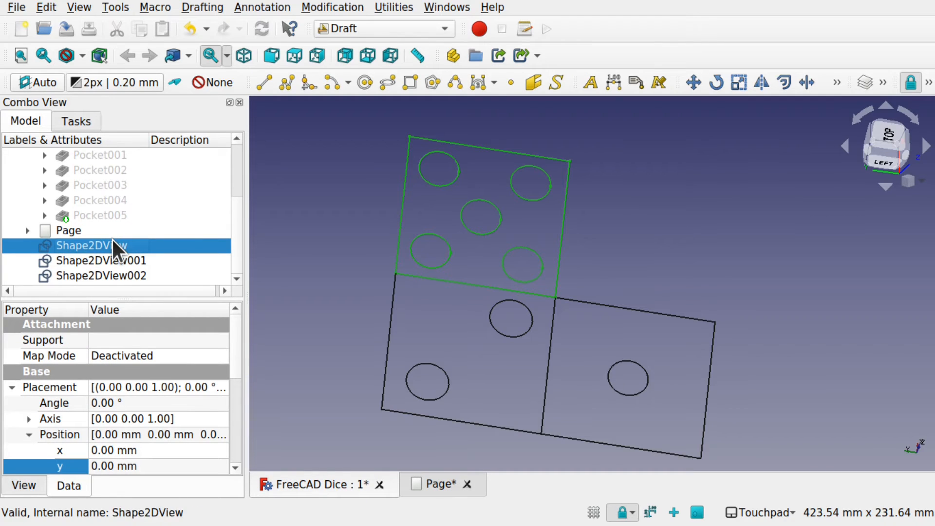
{"action": "left_click", "coordinate": [120, 261], "text": "ctrl"}
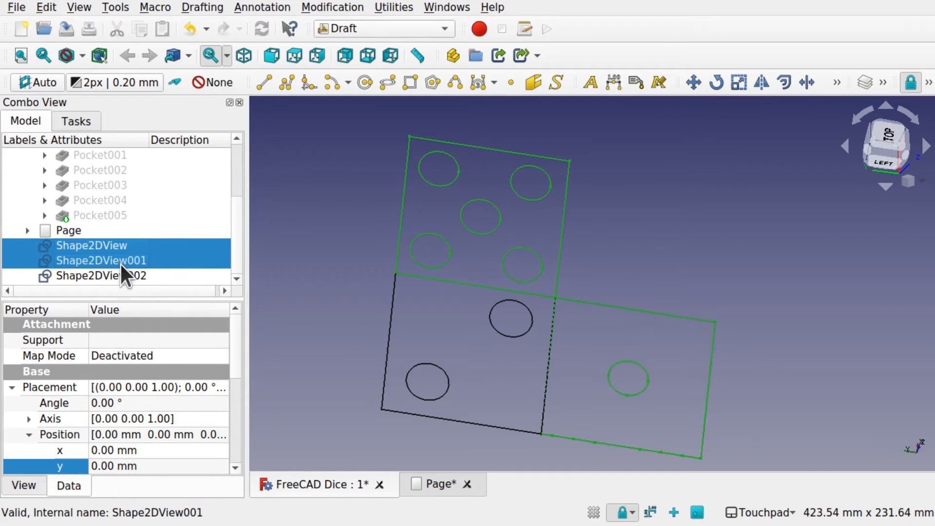
{"action": "left_click", "coordinate": [129, 273], "text": "ctrl"}
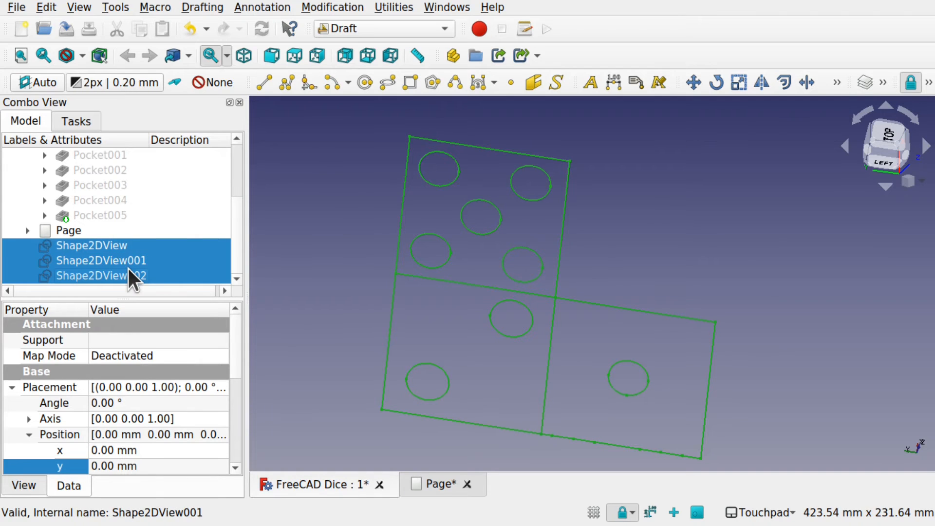
{"action": "left_click", "coordinate": [16, 7]}
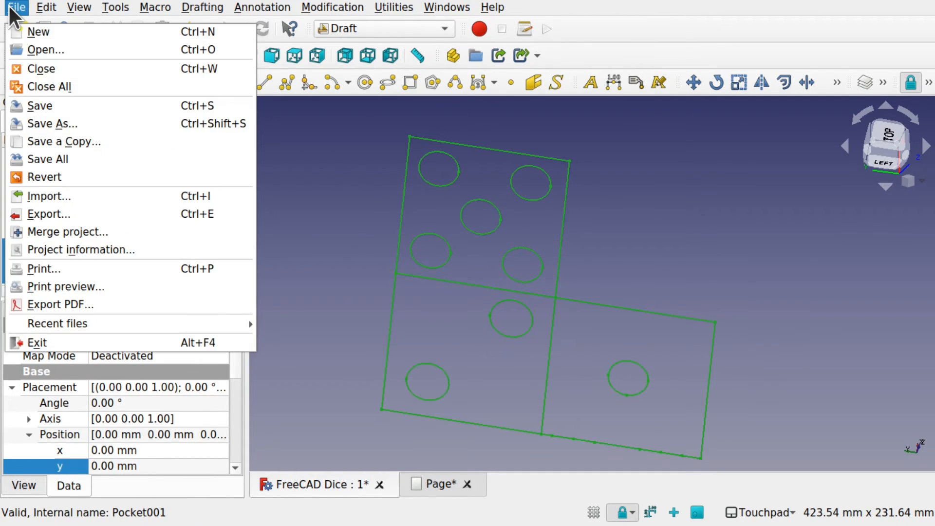
{"action": "left_click", "coordinate": [80, 215]}
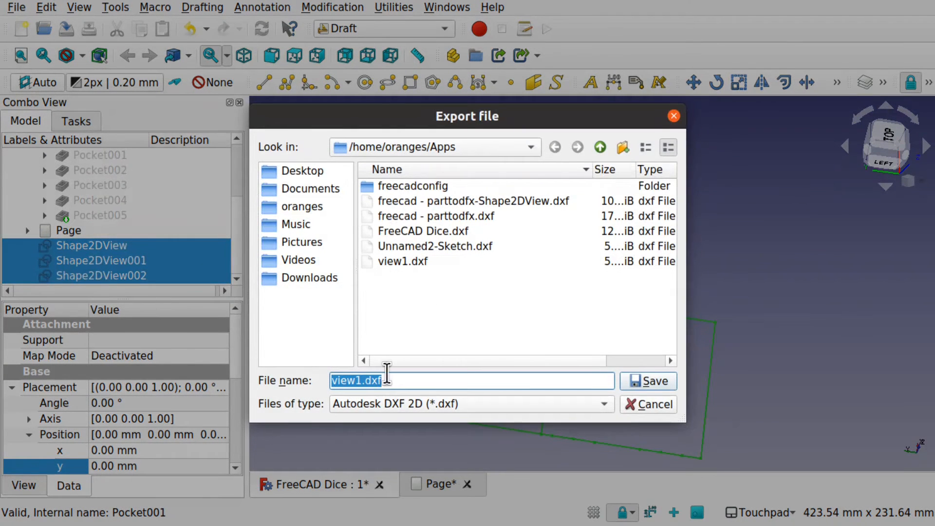
{"action": "left_click", "coordinate": [360, 380]}
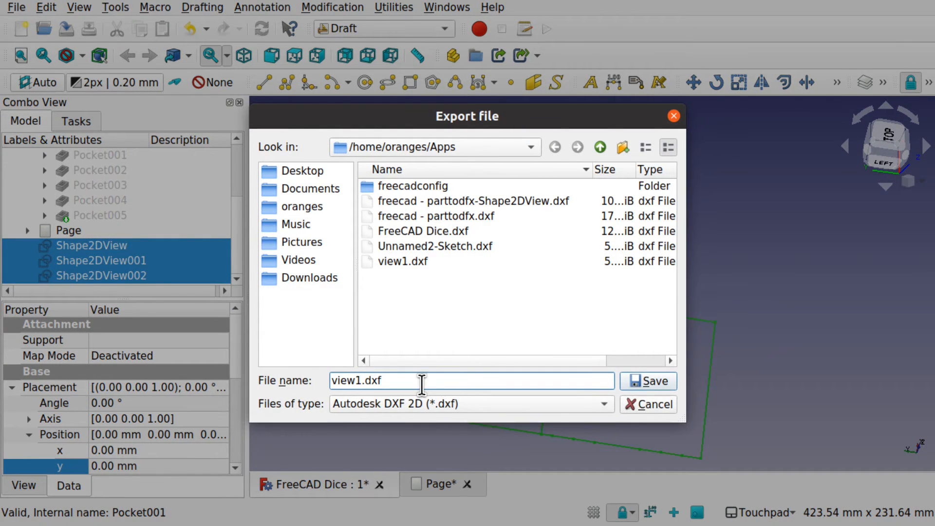
{"action": "key", "text": "BackSpace"}
{"action": "type", "text": "2"}
{"action": "key", "text": "Return"}
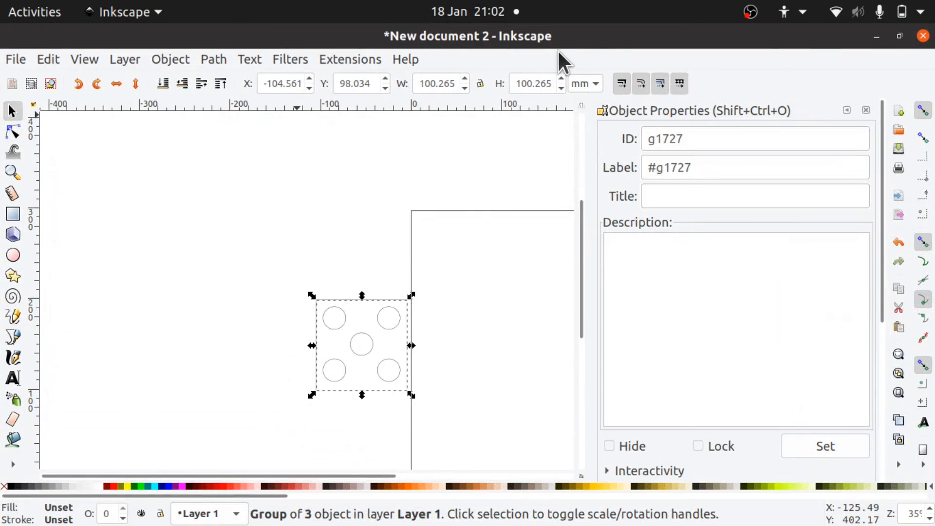
- In Inkscape, import view2.dxf with a manual scale factor of 1.0 and move the imported group clear of the existing five-dot face
{"action": "left_click", "coordinate": [12, 61]}
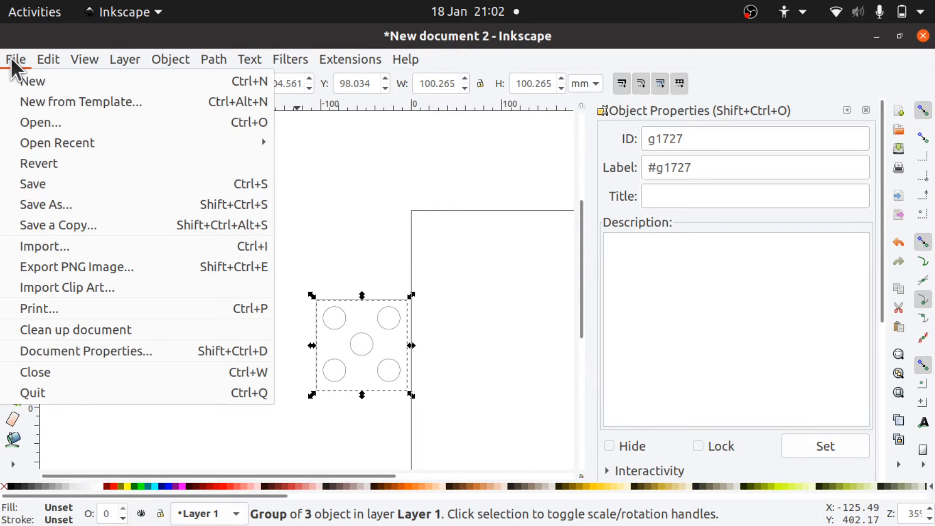
{"action": "left_click", "coordinate": [65, 245]}
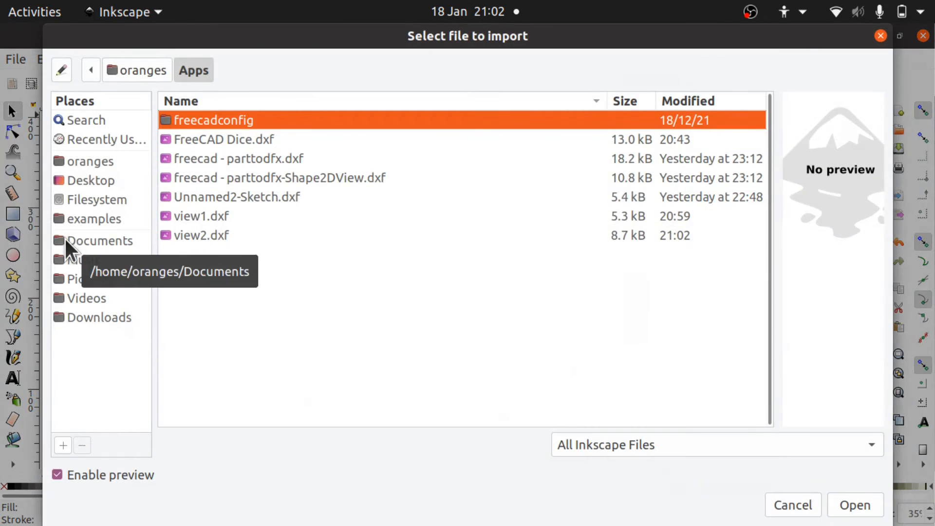
{"action": "left_click", "coordinate": [173, 236]}
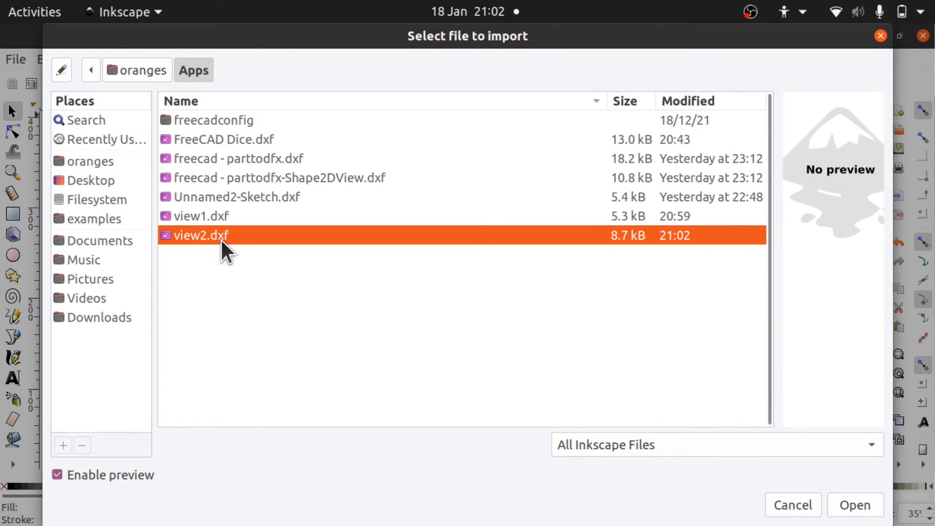
{"action": "key", "text": "Return"}
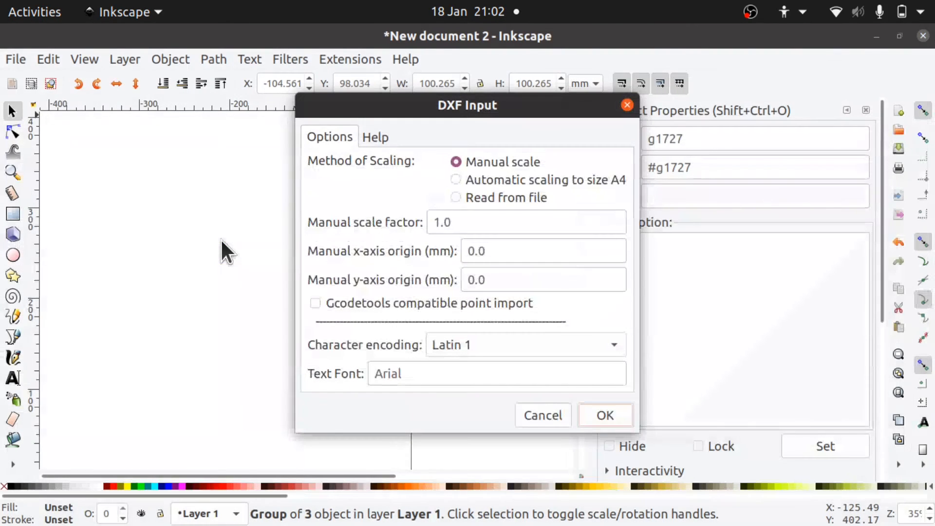
{"action": "left_click", "coordinate": [603, 417]}
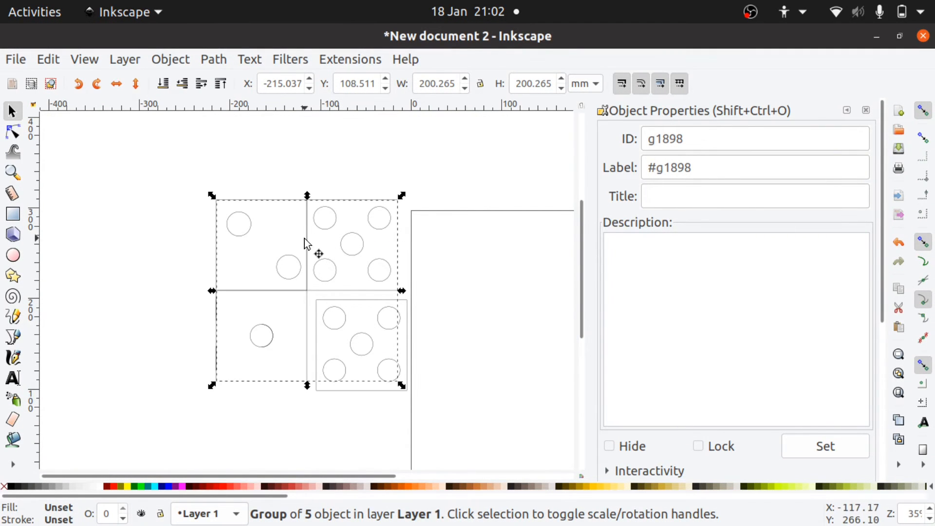
{"action": "left_click_drag", "start_coordinate": [304, 239], "coordinate": [182, 211]}
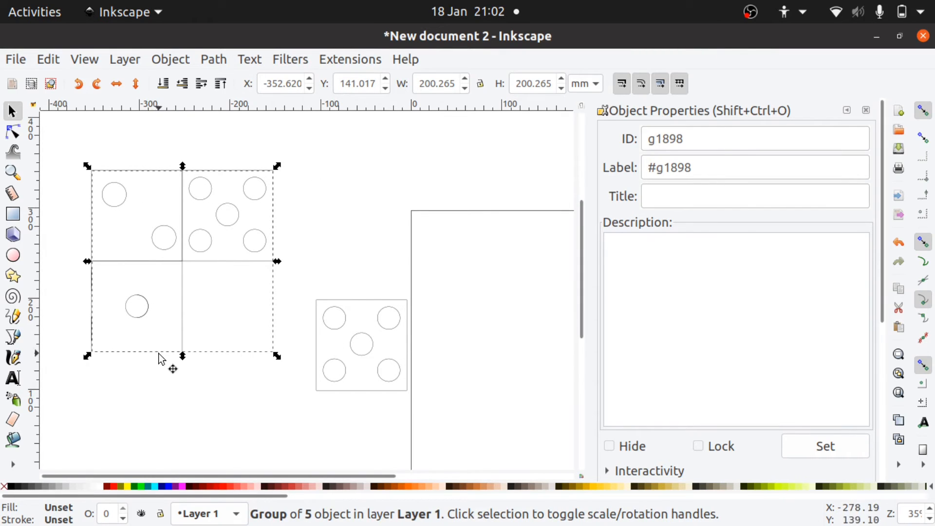
{"action": "left_click", "coordinate": [163, 388]}
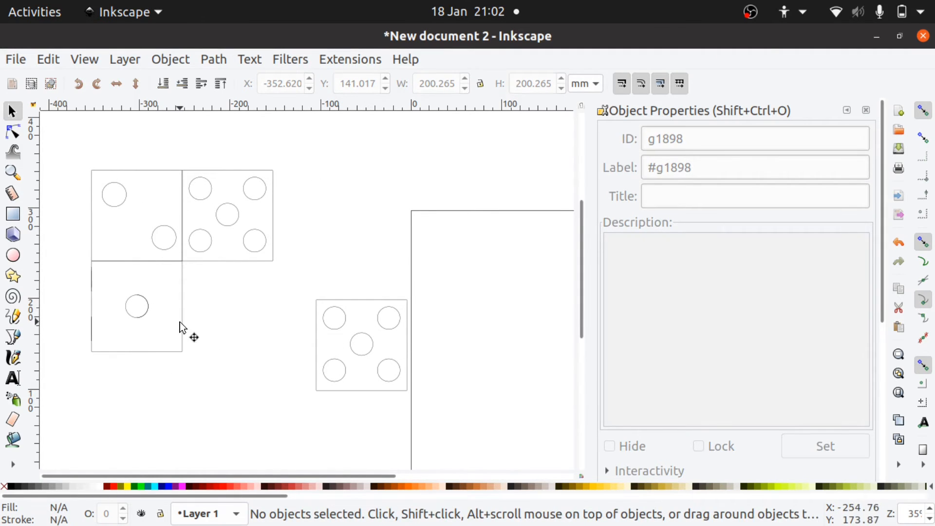
- Select the imported group as a whole and its individual faces to examine how the projections are grouped
{"action": "left_click", "coordinate": [181, 328]}
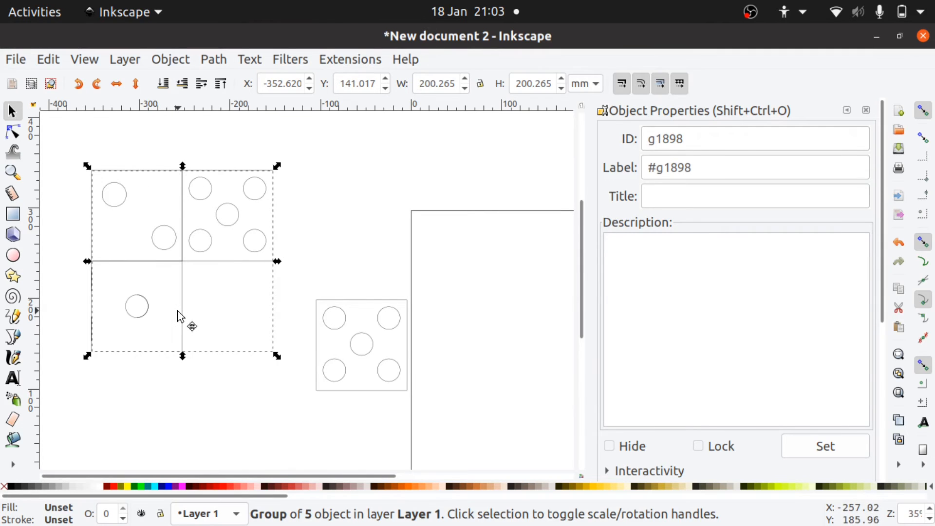
{"action": "key", "text": "Escape"}
{"action": "left_click", "coordinate": [130, 261]}
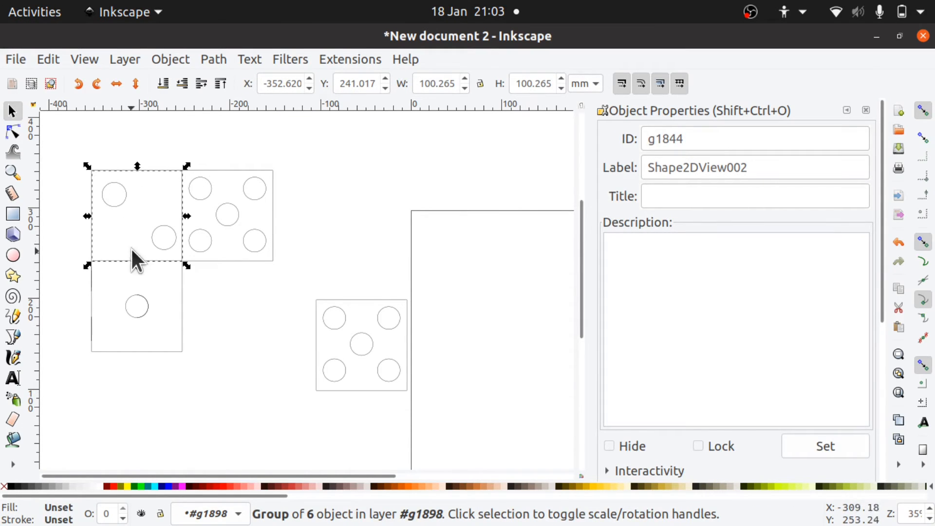
{"action": "left_click", "coordinate": [207, 294]}
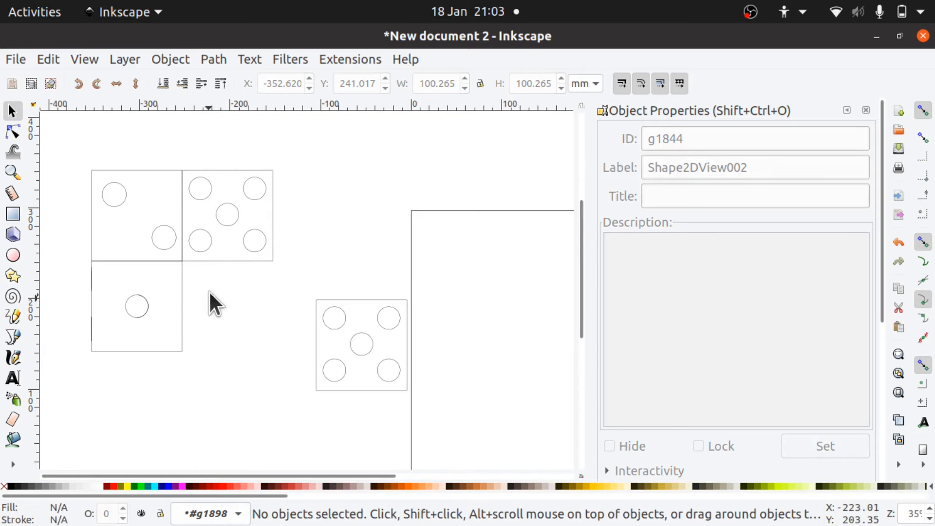
{"action": "left_click", "coordinate": [226, 261]}
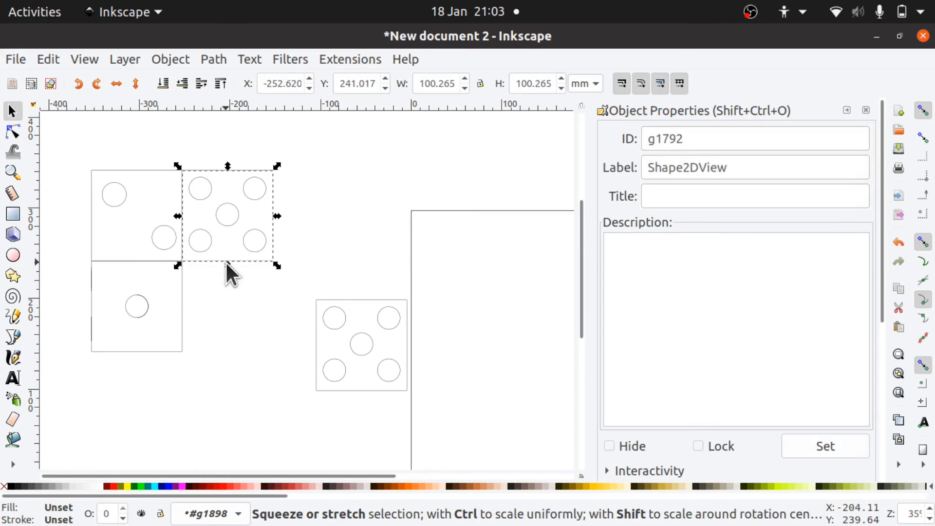
{"action": "left_click", "coordinate": [156, 351]}
{"action": "left_click", "coordinate": [96, 248]}
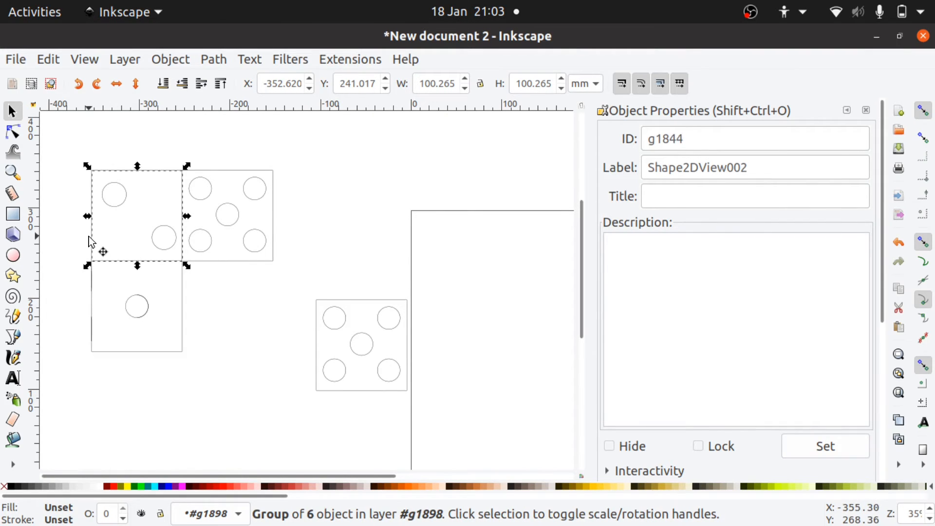
- Move the five-dot, two-dot and one-dot faces apart individually within the imported group
{"action": "left_click", "coordinate": [222, 179]}
{"action": "left_click_drag", "start_coordinate": [223, 180], "coordinate": [317, 182]}
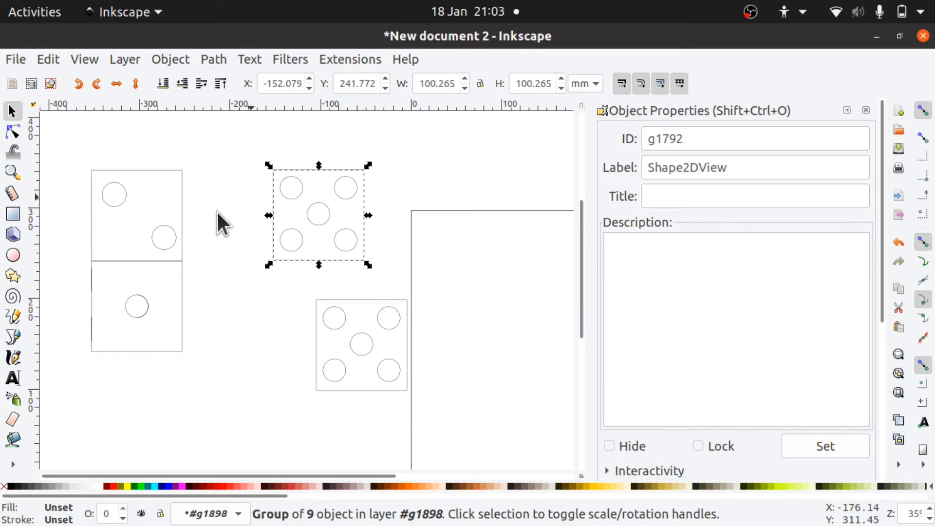
{"action": "left_click_drag", "start_coordinate": [182, 222], "coordinate": [225, 187]}
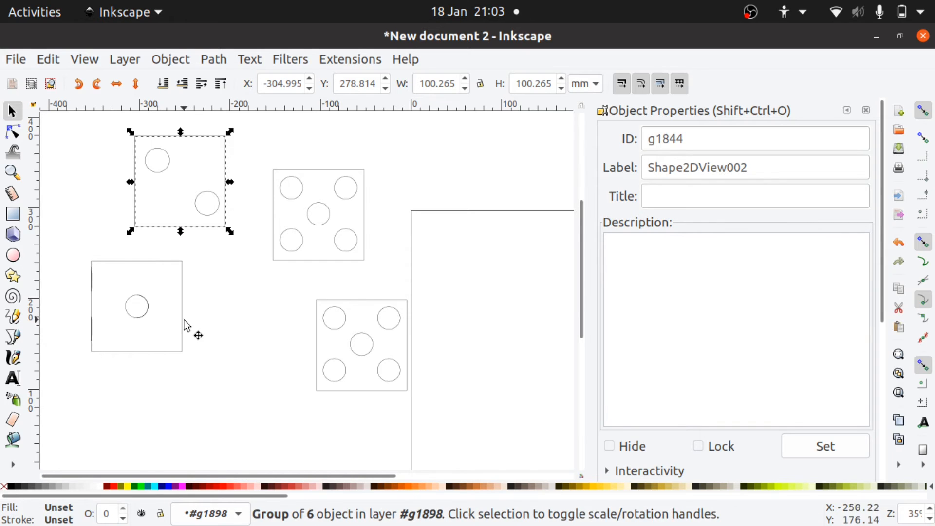
{"action": "left_click_drag", "start_coordinate": [184, 323], "coordinate": [241, 335]}
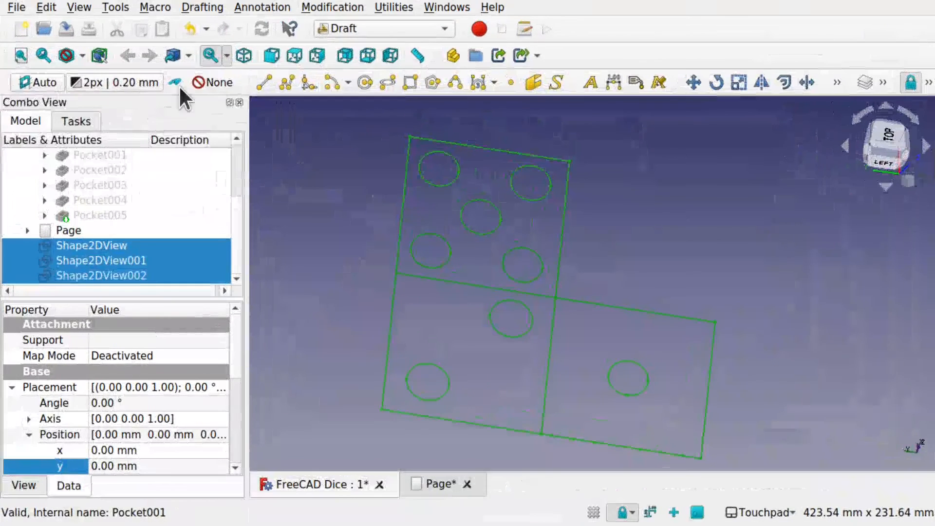
- Switch back to FreeCAD, open the recent project freecad - parttodfx and orient the part to the Bottom view
{"action": "left_click", "coordinate": [15, 8]}
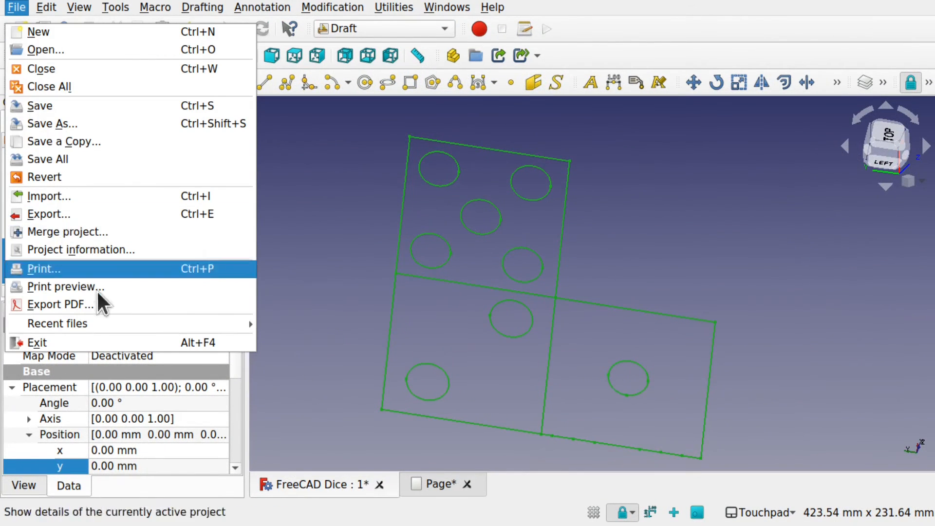
{"action": "mouse_move", "coordinate": [151, 322]}
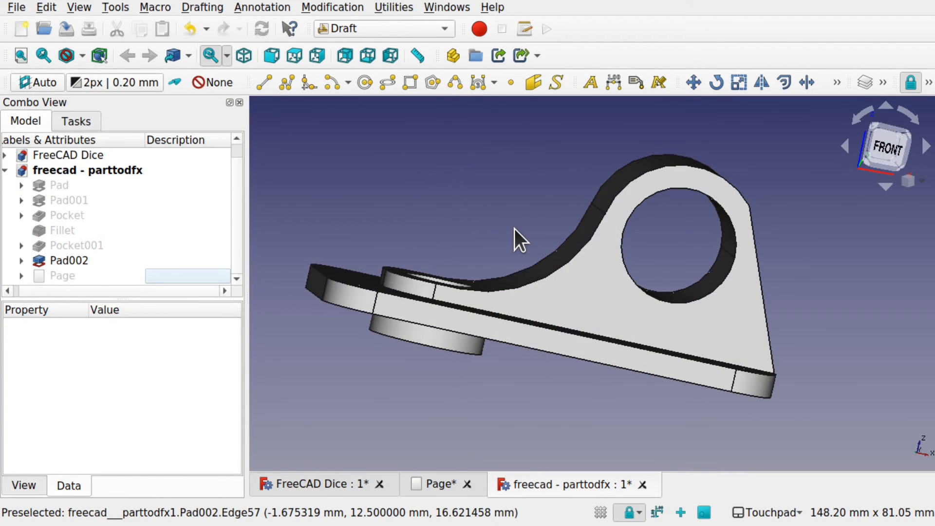
{"action": "left_click_drag", "start_coordinate": [565, 348], "coordinate": [614, 248], "text": "alt"}
{"action": "left_click", "coordinate": [880, 141]}
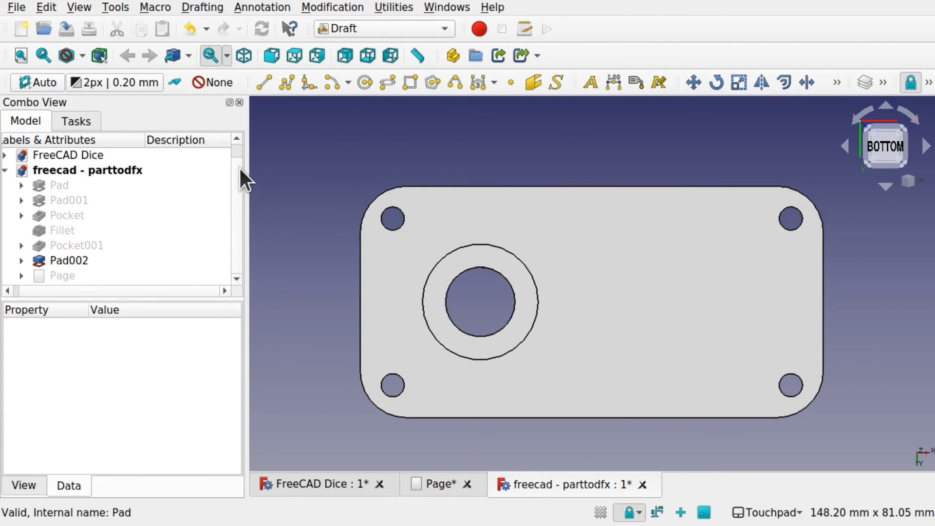
{"action": "scroll", "coordinate": [242, 195], "scroll_direction": "up", "scroll_amount": 1}
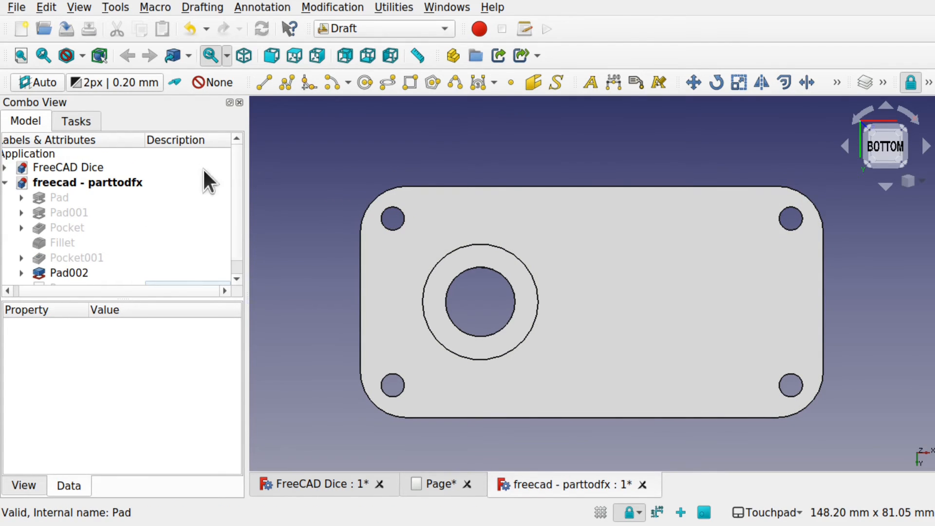
{"action": "scroll", "coordinate": [87, 283], "scroll_direction": "left", "scroll_amount": 1}
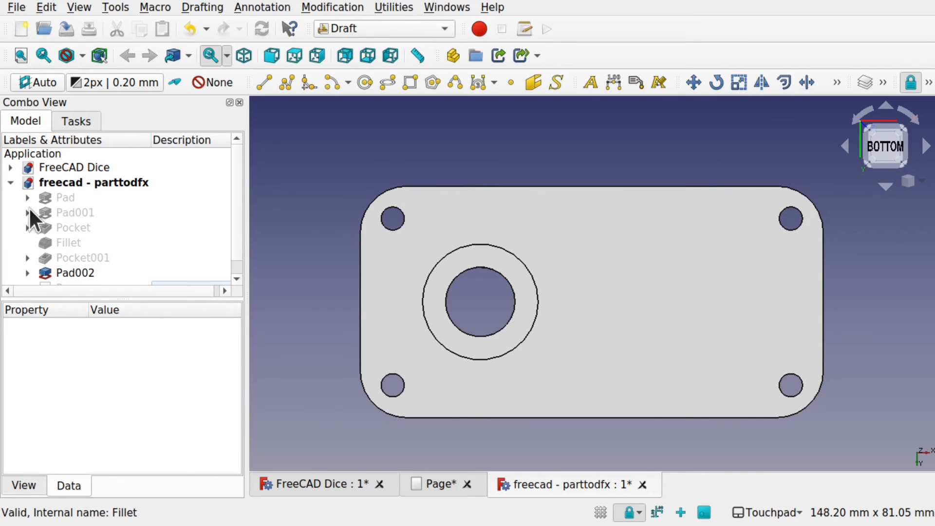
{"action": "scroll", "coordinate": [236, 202], "scroll_direction": "down", "scroll_amount": 1}
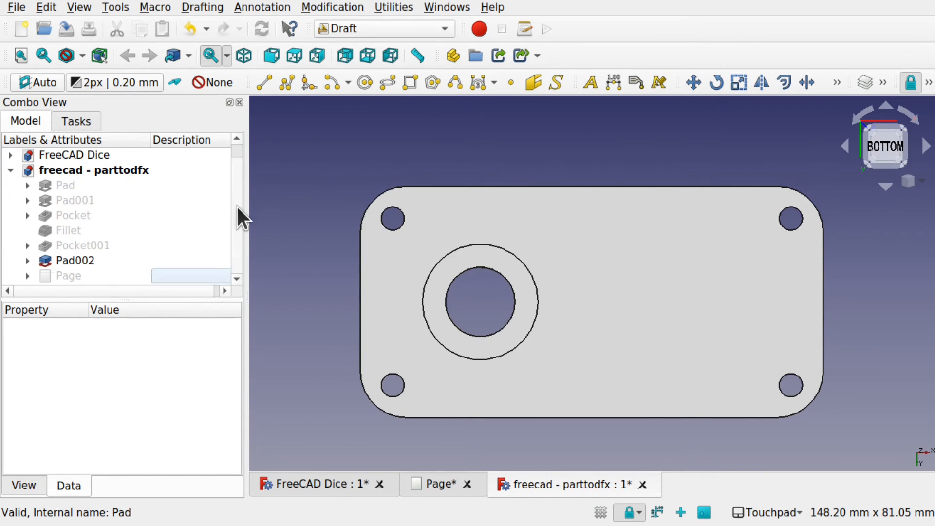
- Create a Shape 2D view of Pad002 from the Bottom view direction and hide the solid
{"action": "left_click", "coordinate": [88, 261]}
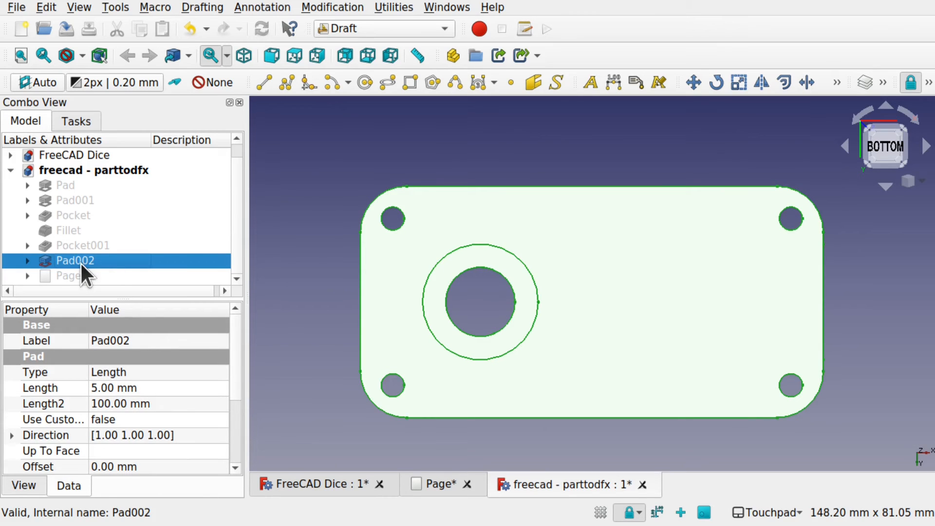
{"action": "left_click", "coordinate": [324, 7]}
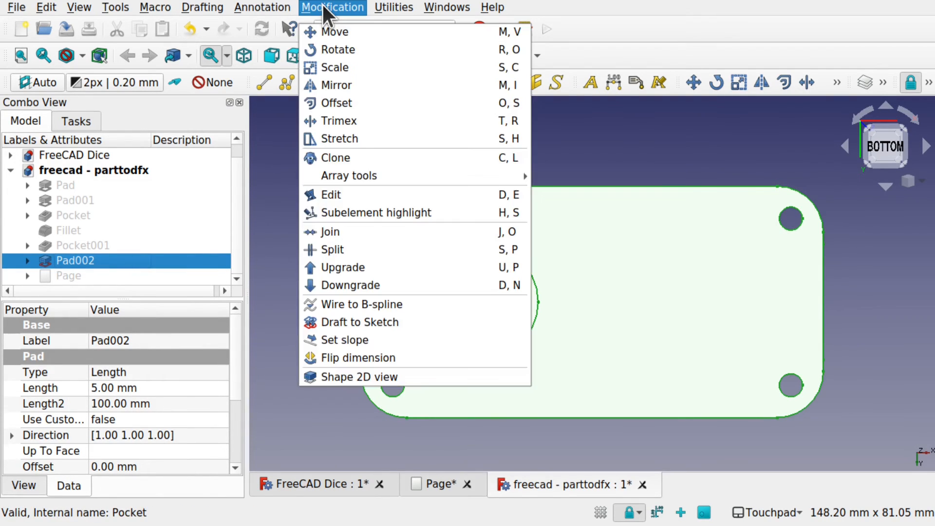
{"action": "left_click", "coordinate": [371, 375]}
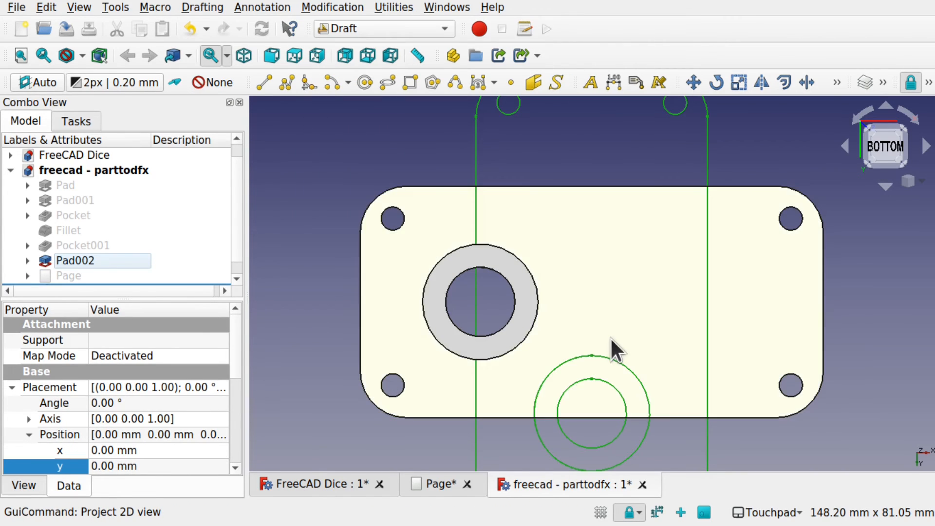
{"action": "scroll", "coordinate": [609, 337], "scroll_direction": "down", "scroll_amount": 3}
{"action": "left_click", "coordinate": [677, 326]}
{"action": "key", "text": "space"}
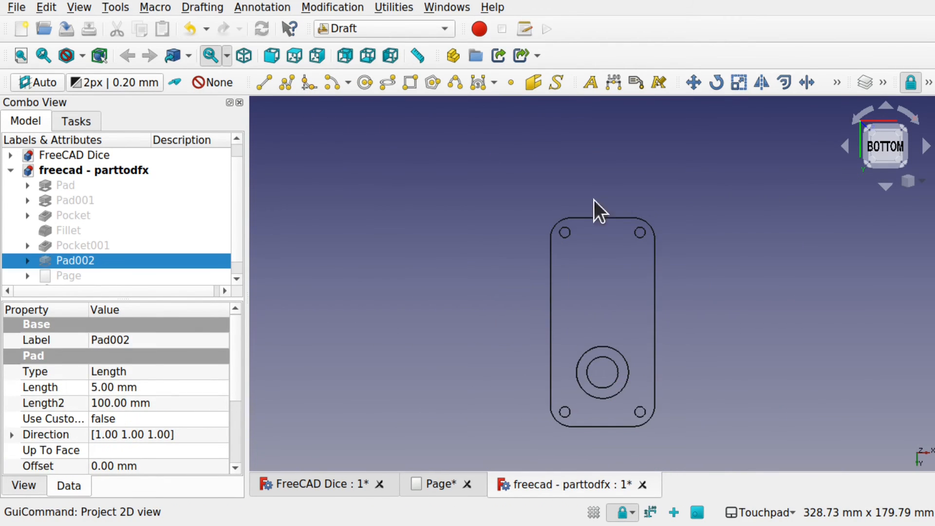
- Show the Pad002 solid again and compare it with its flat projection from several angles
{"action": "left_click", "coordinate": [76, 185]}
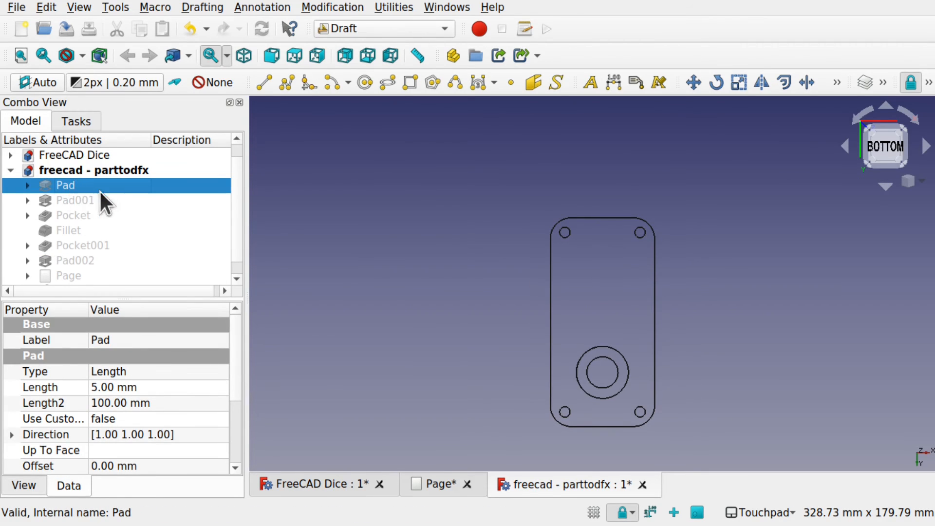
{"action": "left_click", "coordinate": [90, 261]}
{"action": "key", "text": "space"}
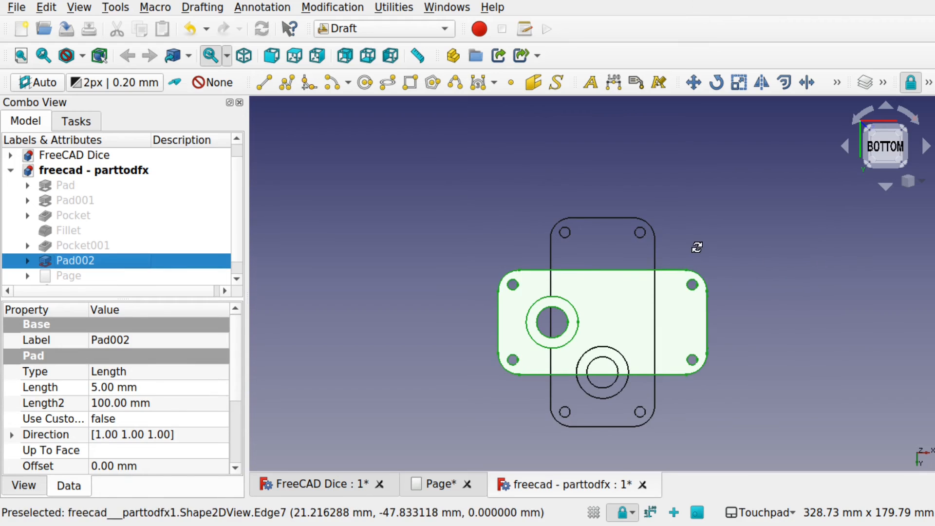
{"action": "left_click_drag", "start_coordinate": [696, 248], "coordinate": [574, 326], "text": "alt"}
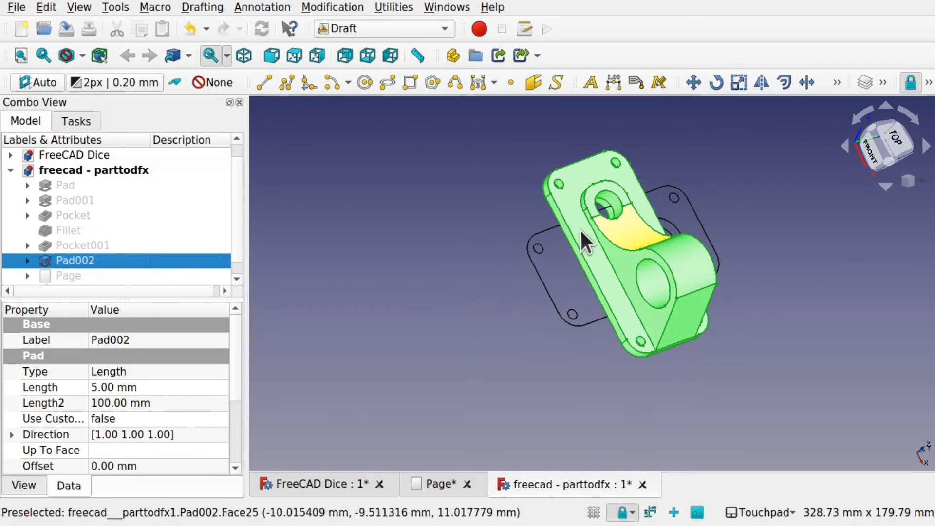
{"action": "left_click_drag", "start_coordinate": [580, 228], "coordinate": [708, 331], "text": "alt"}
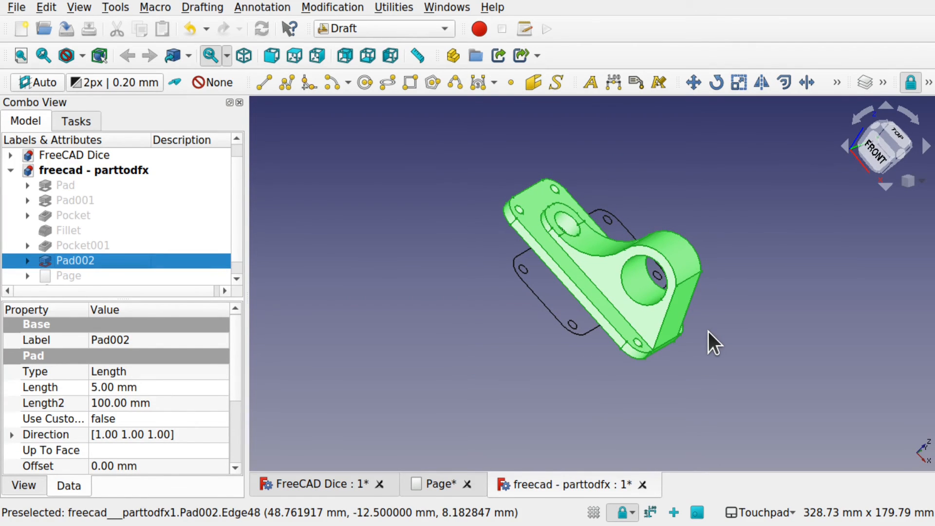
{"action": "left_click_drag", "start_coordinate": [689, 344], "coordinate": [672, 284], "text": "alt"}
{"action": "left_click_drag", "start_coordinate": [560, 352], "coordinate": [638, 246], "text": "shift"}
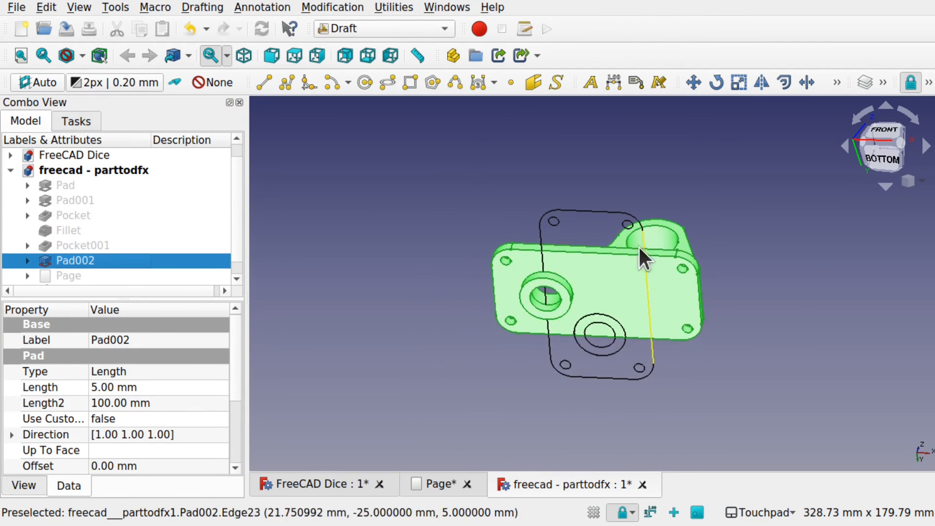
{"action": "left_click_drag", "start_coordinate": [628, 331], "coordinate": [639, 292], "text": "alt"}
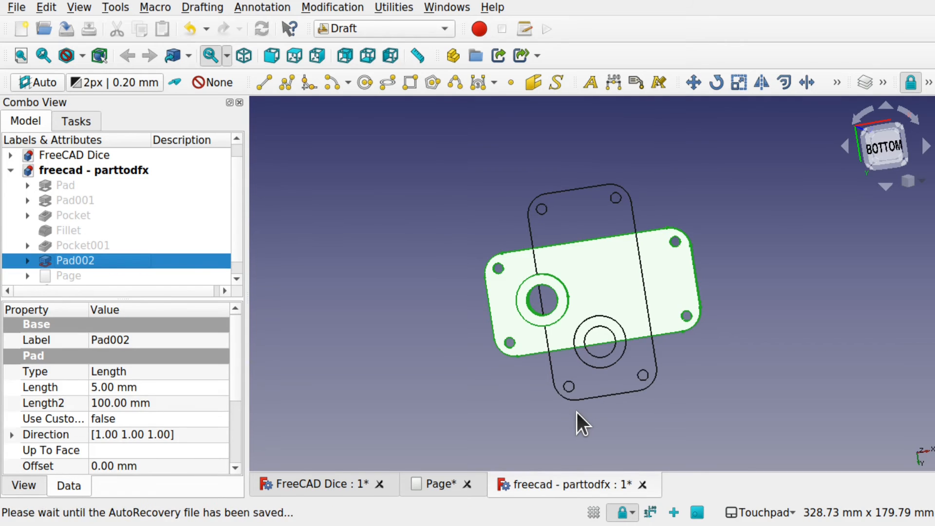
{"action": "left_click_drag", "start_coordinate": [651, 207], "coordinate": [620, 283], "text": "shift"}
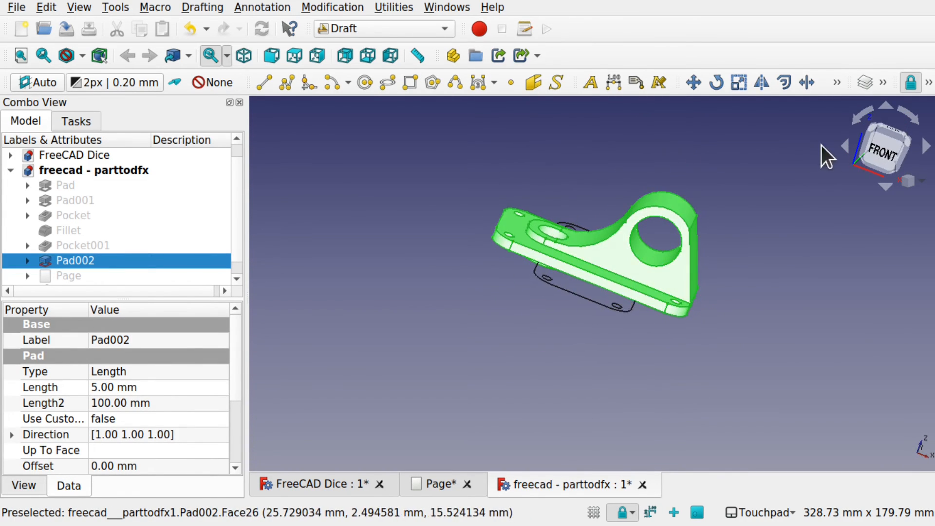
- Create a second Shape 2D view of Pad002 from the Front view direction and hide the solid
{"action": "left_click", "coordinate": [878, 151]}
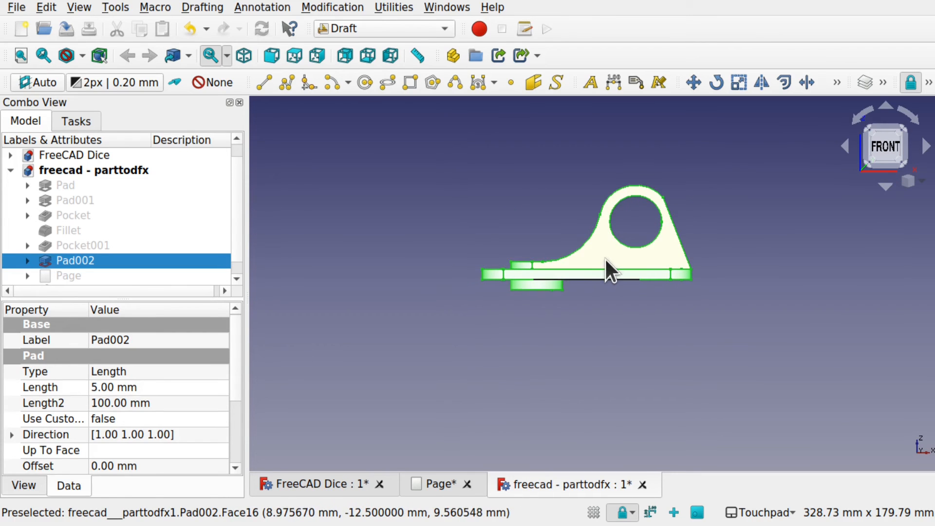
{"action": "scroll", "coordinate": [605, 260], "scroll_direction": "up", "scroll_amount": 3}
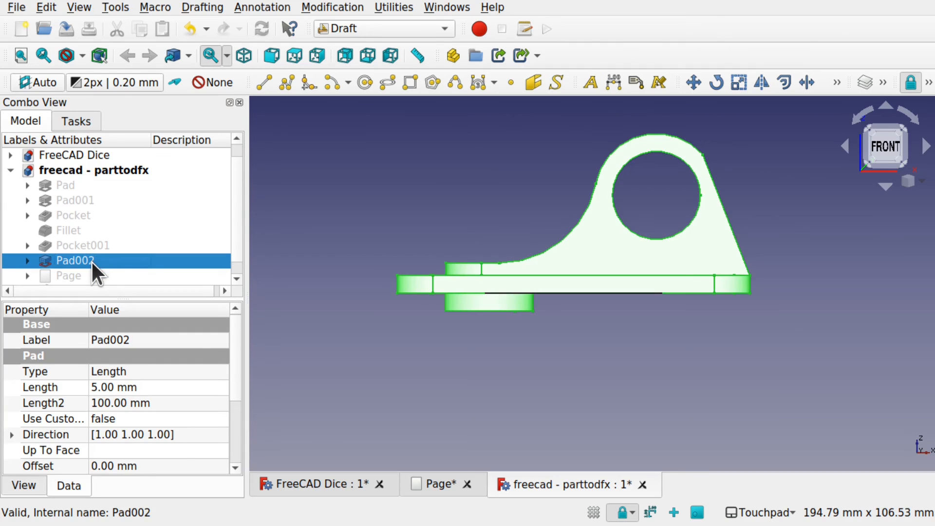
{"action": "left_click", "coordinate": [322, 7]}
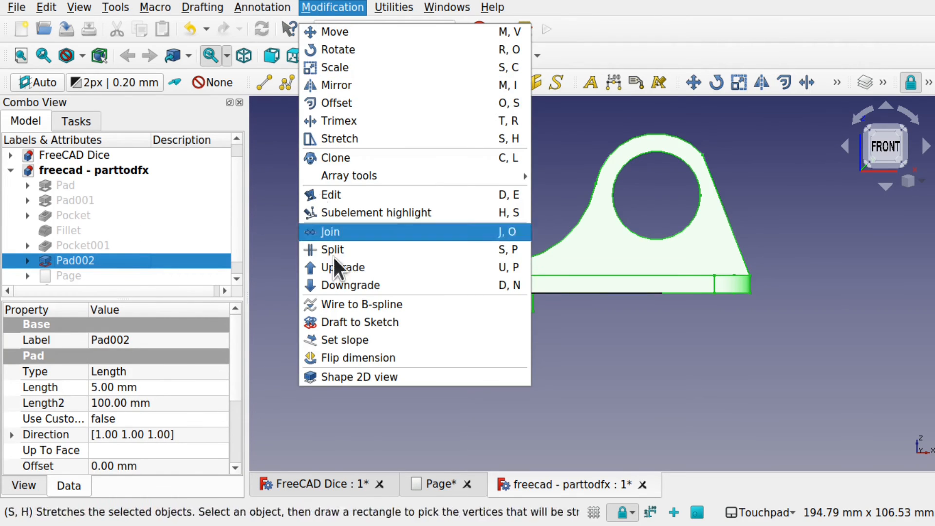
{"action": "left_click", "coordinate": [370, 372]}
{"action": "left_click_drag", "start_coordinate": [578, 335], "coordinate": [580, 311], "text": "alt"}
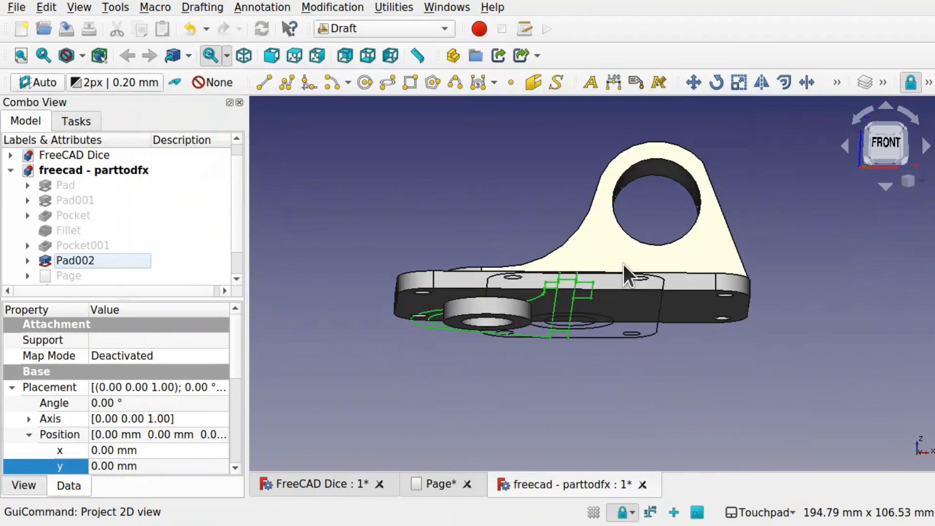
{"action": "left_click", "coordinate": [623, 261]}
{"action": "key", "text": "space"}
- Set the front projection's x position to 92 mm so it sits clear of the bottom projection
{"action": "left_click_drag", "start_coordinate": [622, 267], "coordinate": [661, 401], "text": "alt"}
{"action": "scroll", "coordinate": [661, 401], "scroll_direction": "down", "scroll_amount": 1}
{"action": "scroll", "coordinate": [661, 401], "scroll_direction": "down", "scroll_amount": 3}
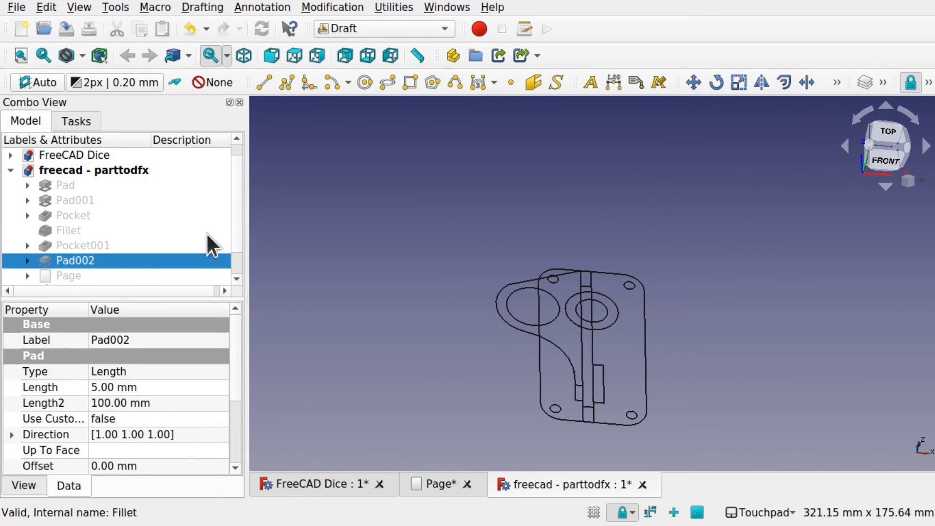
{"action": "scroll", "coordinate": [240, 268], "scroll_direction": "down", "scroll_amount": 1}
{"action": "left_click", "coordinate": [133, 275]}
{"action": "right_click", "coordinate": [133, 272]}
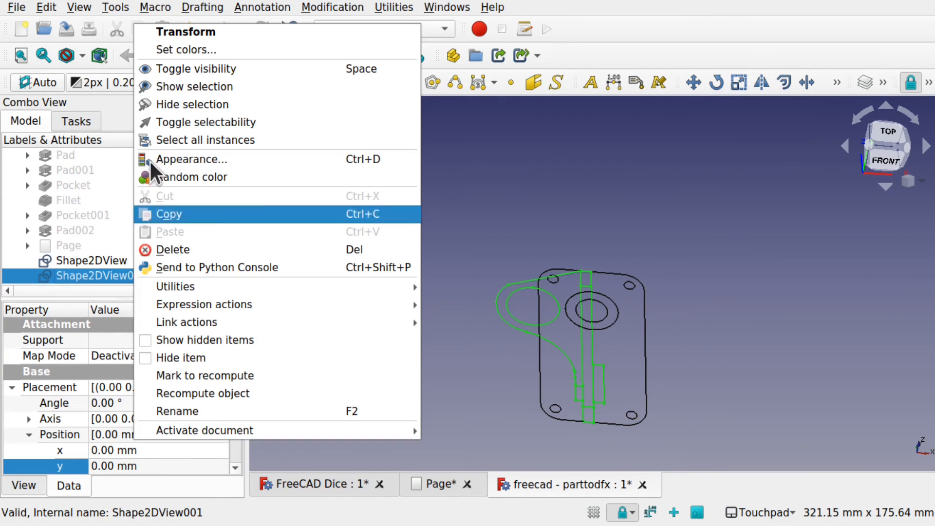
{"action": "left_click", "coordinate": [205, 27]}
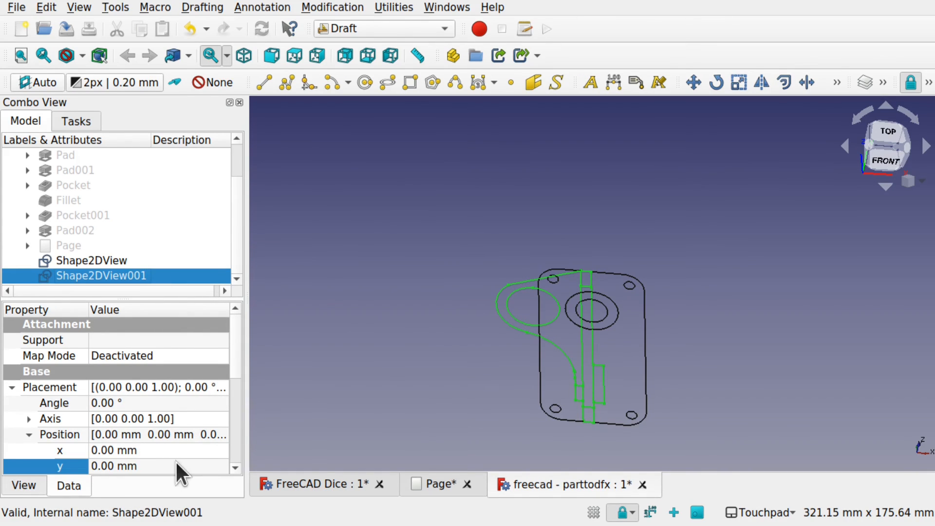
{"action": "left_click", "coordinate": [174, 444]}
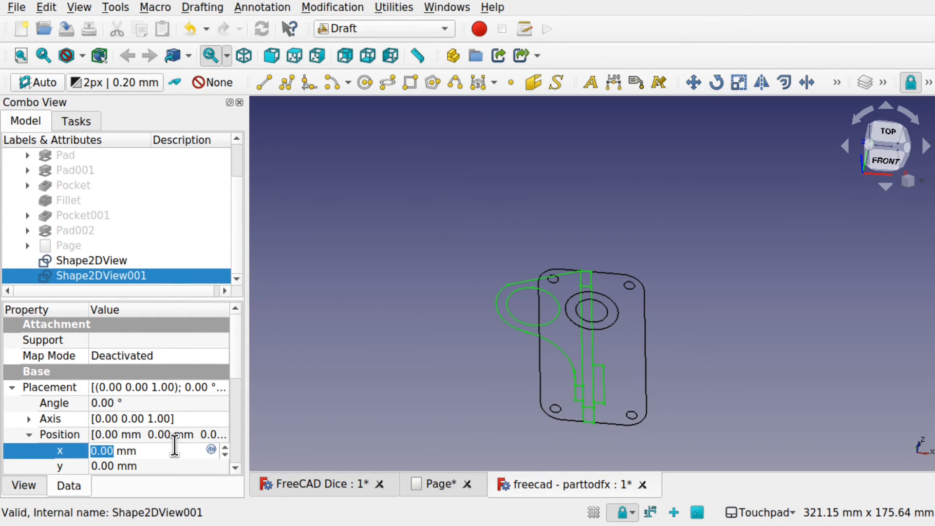
{"action": "scroll", "coordinate": [174, 443], "scroll_direction": "up", "scroll_amount": 20}
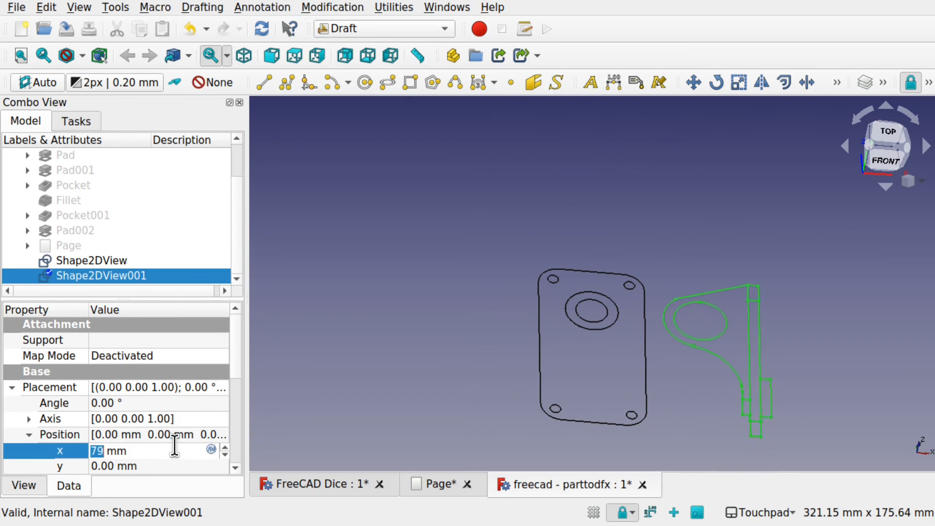
{"action": "scroll", "coordinate": [174, 444], "scroll_direction": "up", "scroll_amount": 13}
{"action": "left_click_drag", "start_coordinate": [690, 311], "coordinate": [566, 375], "text": "shift"}
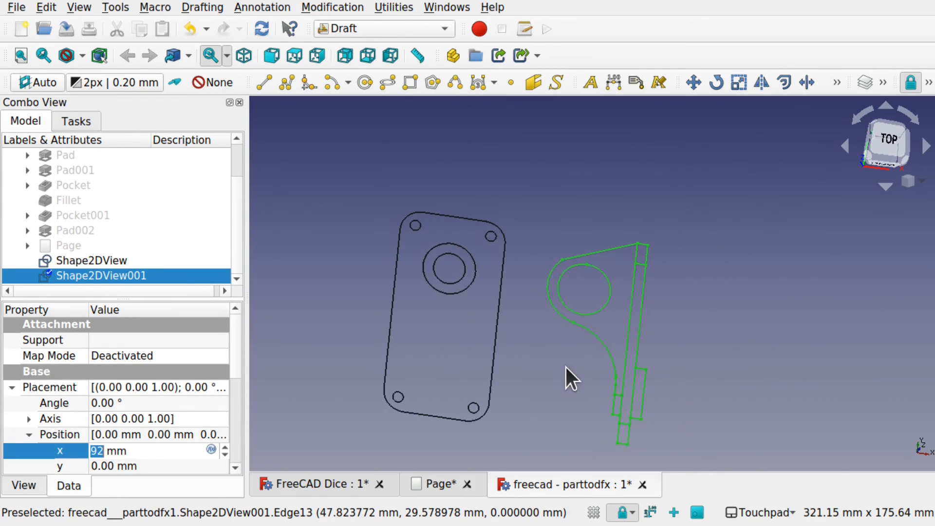
- Export both 2D projections of the part together in Autodesk DXF 2D format to the Apps folder
{"action": "left_click", "coordinate": [126, 261], "text": "ctrl"}
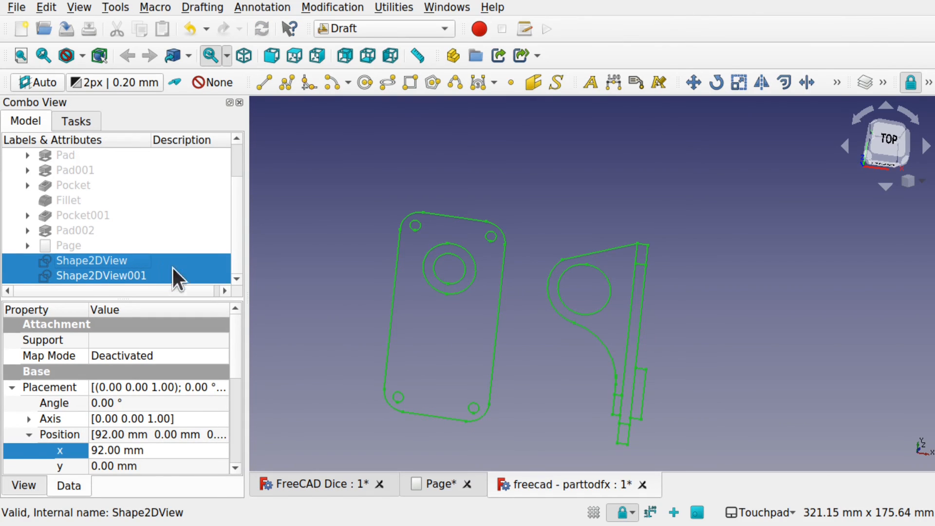
{"action": "left_click", "coordinate": [113, 263]}
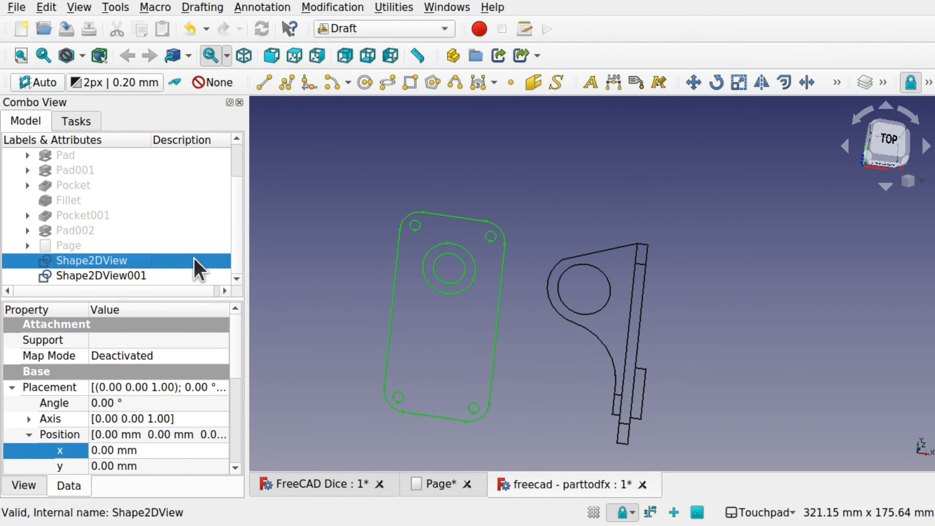
{"action": "left_click", "coordinate": [145, 274], "text": "ctrl"}
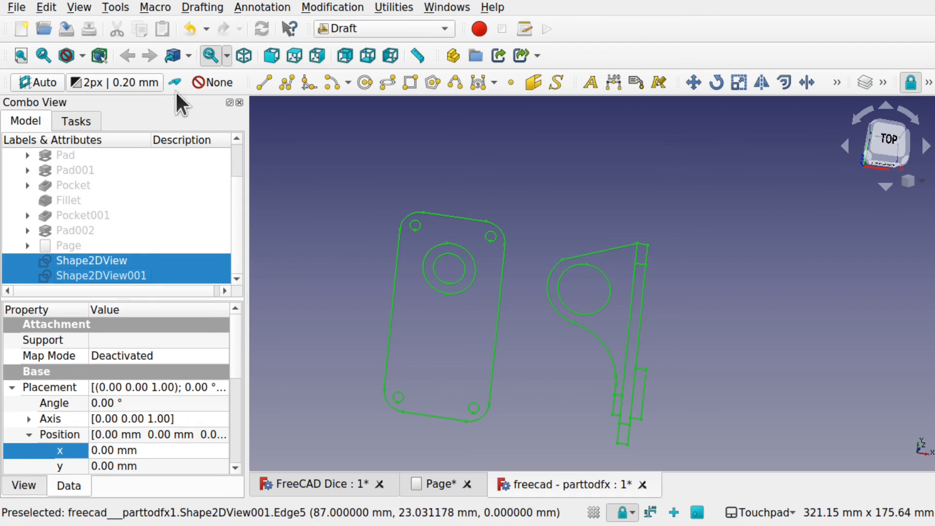
{"action": "left_click", "coordinate": [23, 8]}
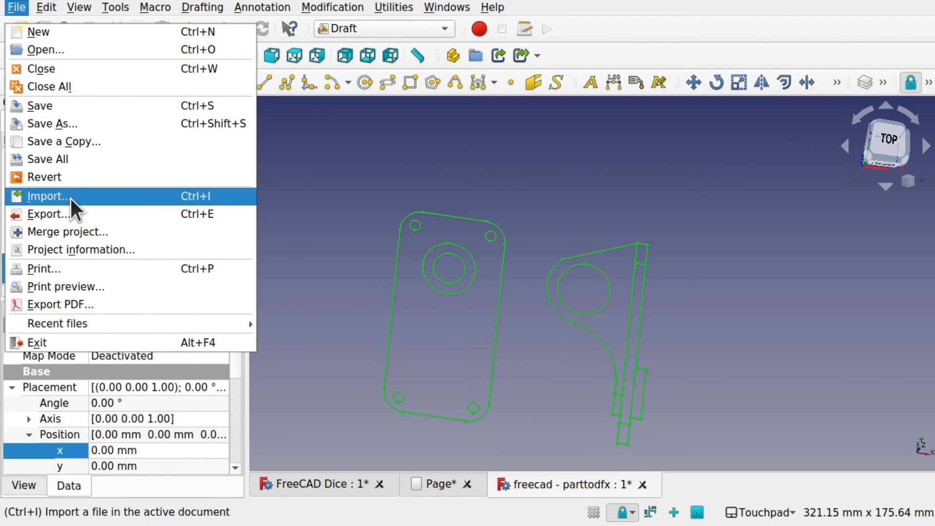
{"action": "left_click", "coordinate": [70, 214]}
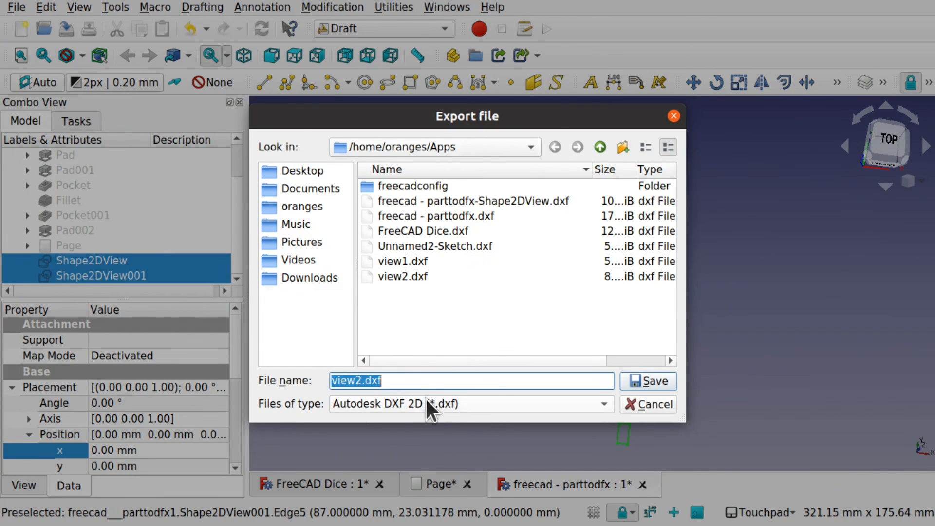
{"action": "left_click", "coordinate": [418, 402]}
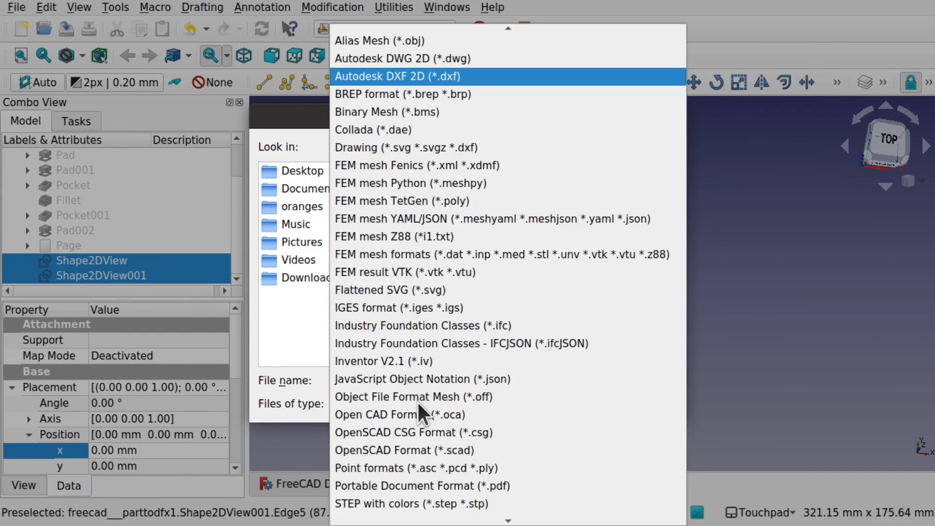
{"action": "left_click", "coordinate": [407, 79]}
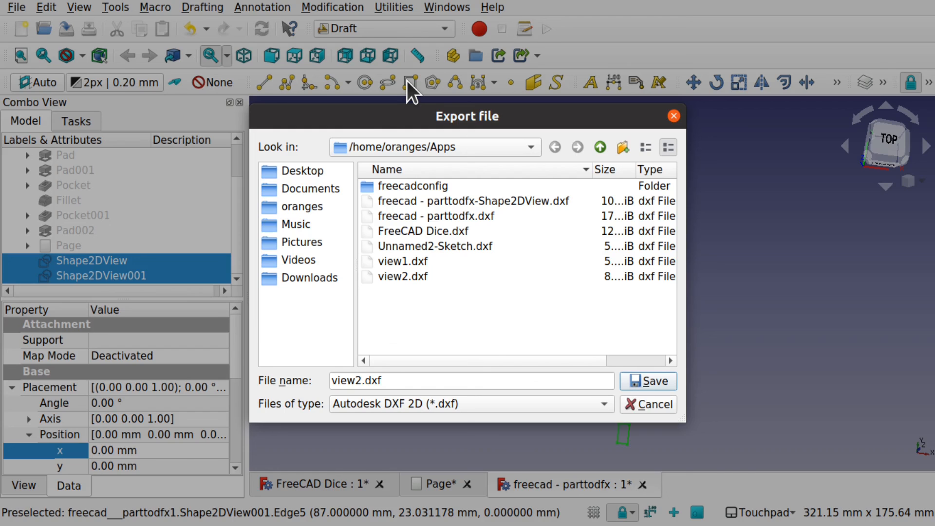
{"action": "left_click", "coordinate": [360, 380]}
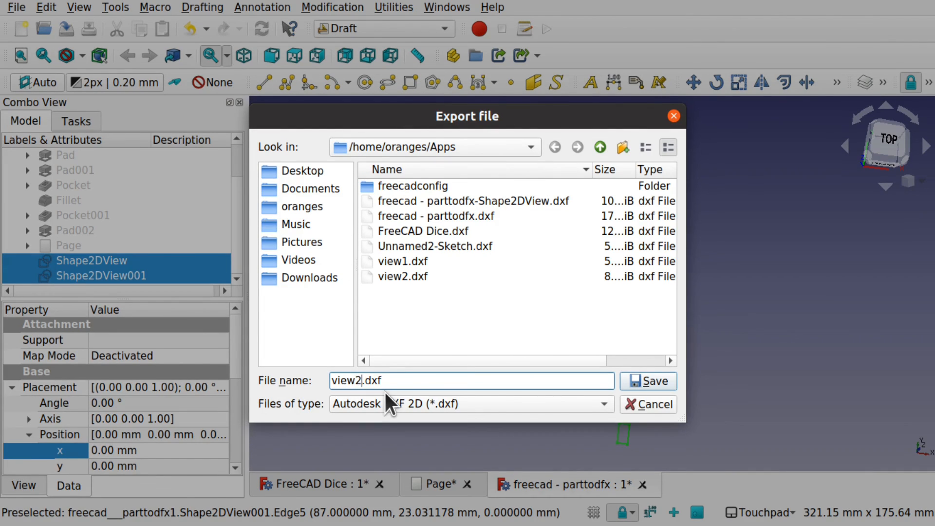
{"action": "key", "text": "Return"}
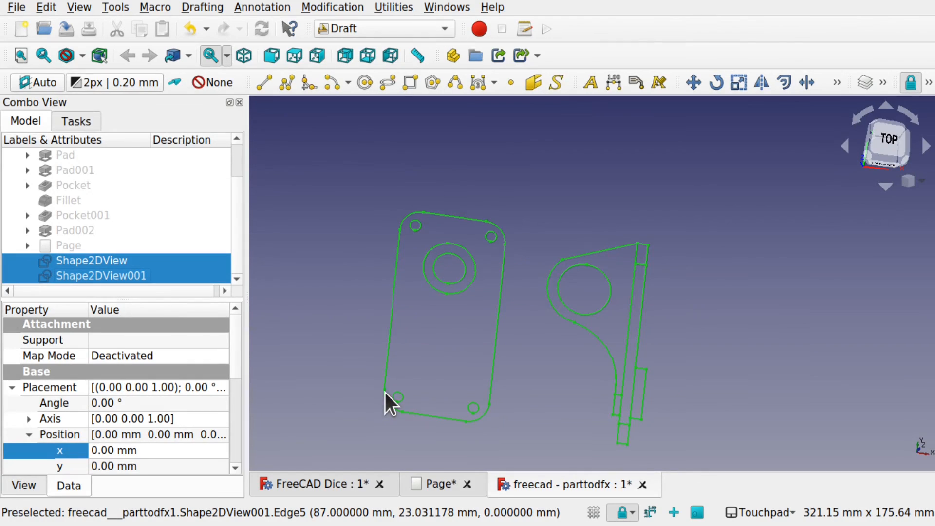